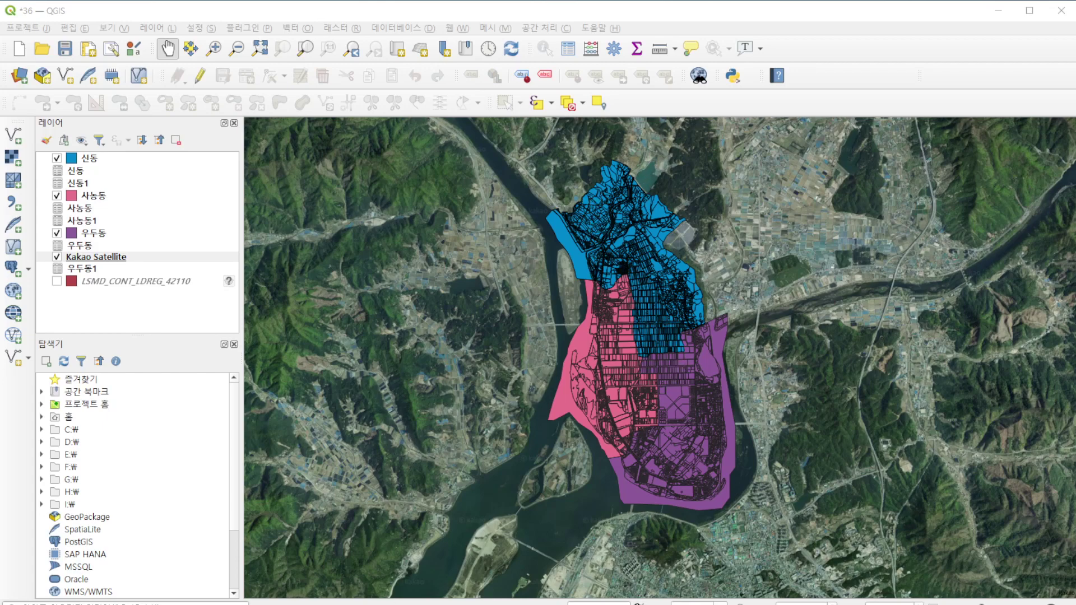
# Circle the 신동, 사농동 and 우두동 parcel areas on the satellite map with the annotation pen, then clear the marks
pyautogui.moveTo(666, 327)
pyautogui.mouseDown()
pyautogui.moveTo(574, 191)
pyautogui.moveTo(701, 258)
pyautogui.mouseUp()
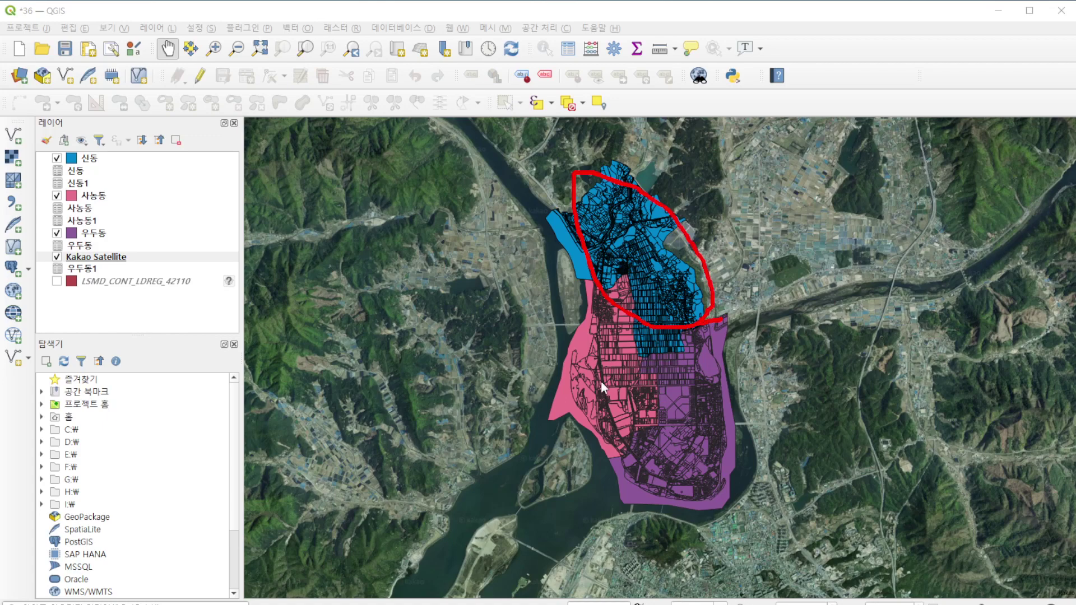
pyautogui.moveTo(581, 395)
pyautogui.mouseDown()
pyautogui.moveTo(627, 297)
pyautogui.moveTo(649, 440)
pyautogui.moveTo(569, 409)
pyautogui.mouseUp()
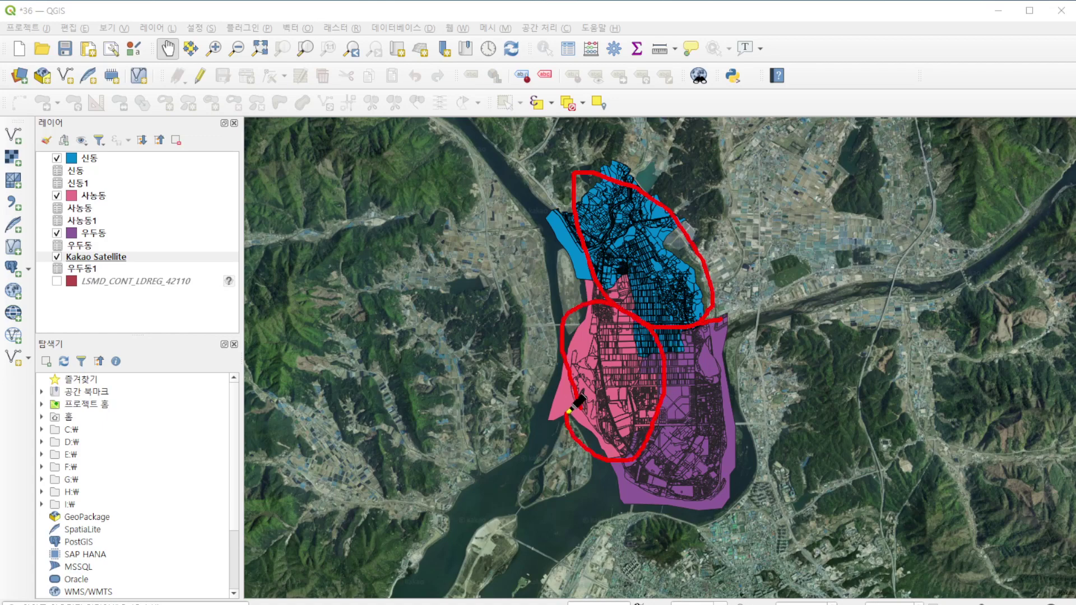
pyautogui.moveTo(680, 507)
pyautogui.mouseDown()
pyautogui.moveTo(695, 326)
pyautogui.moveTo(776, 418)
pyautogui.moveTo(707, 527)
pyautogui.moveTo(681, 492)
pyautogui.mouseUp()
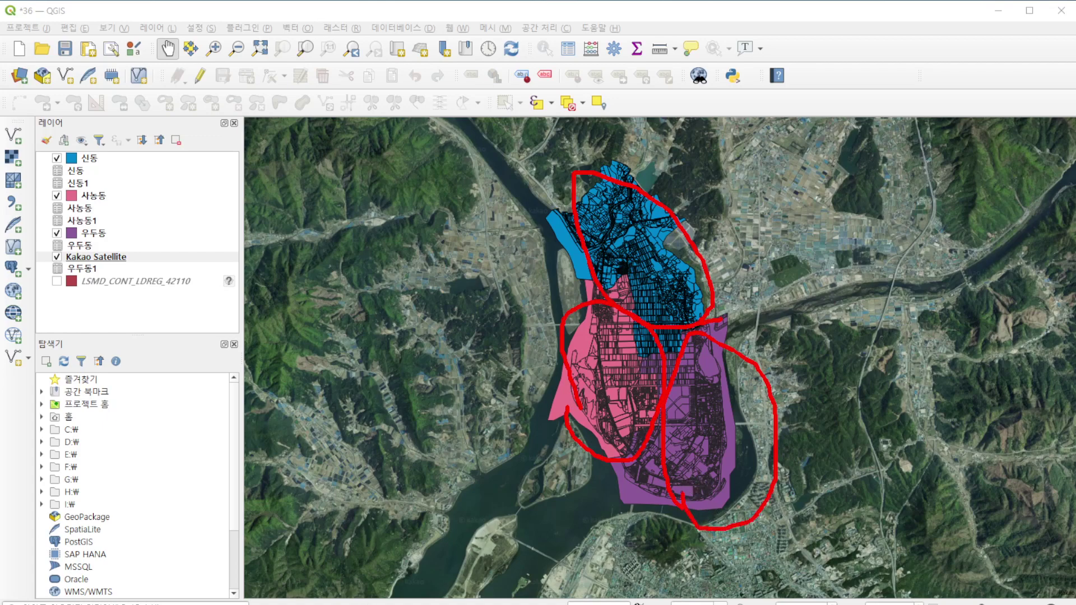
pyautogui.press('Escape')
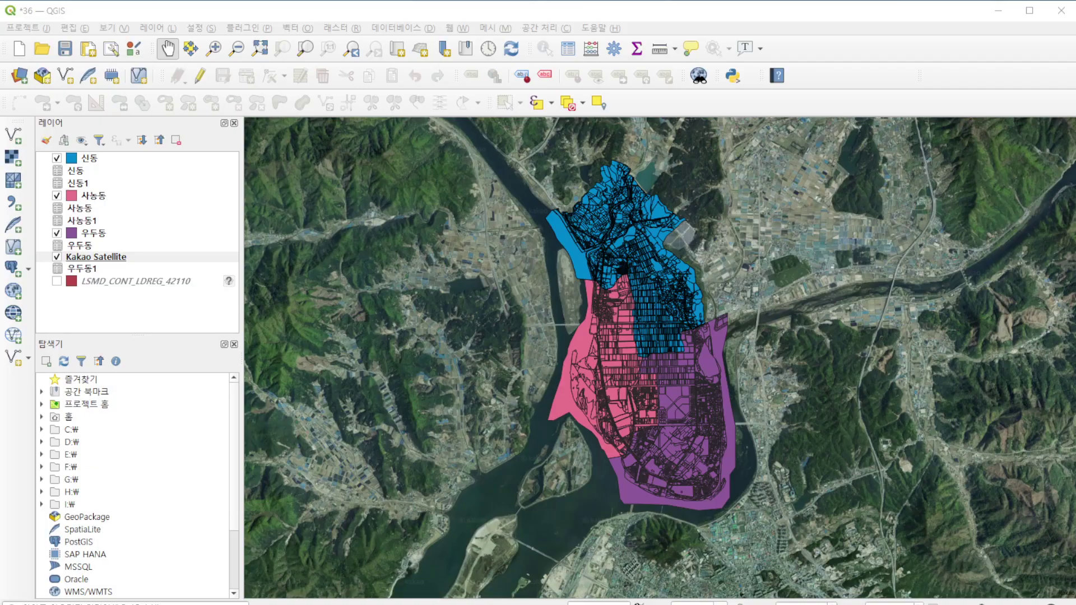
# Switch to the browser and view the 마장천 생태하천 복원구간 map in the 신사우동 마장천 blog post
pyautogui.hotkey('alt', 'Tab')
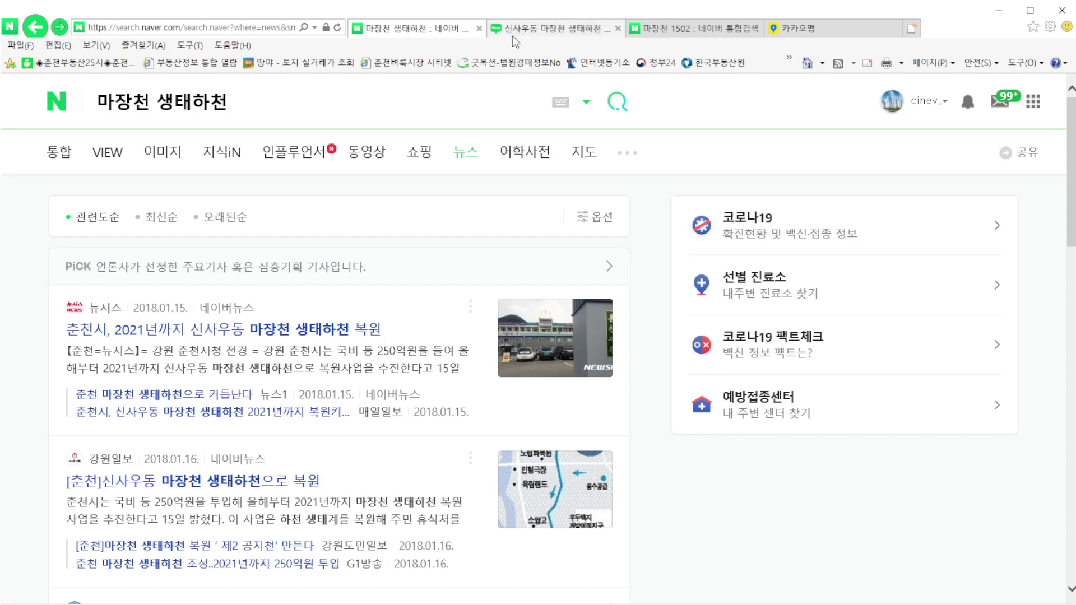
pyautogui.click(547, 26)
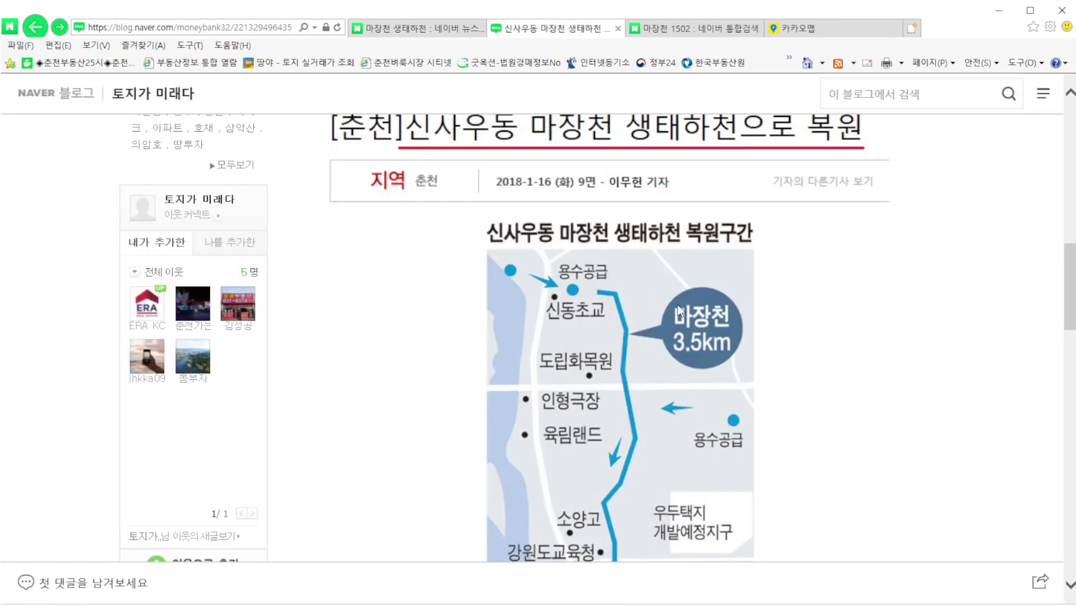
pyautogui.scroll(-2, 775, 281)
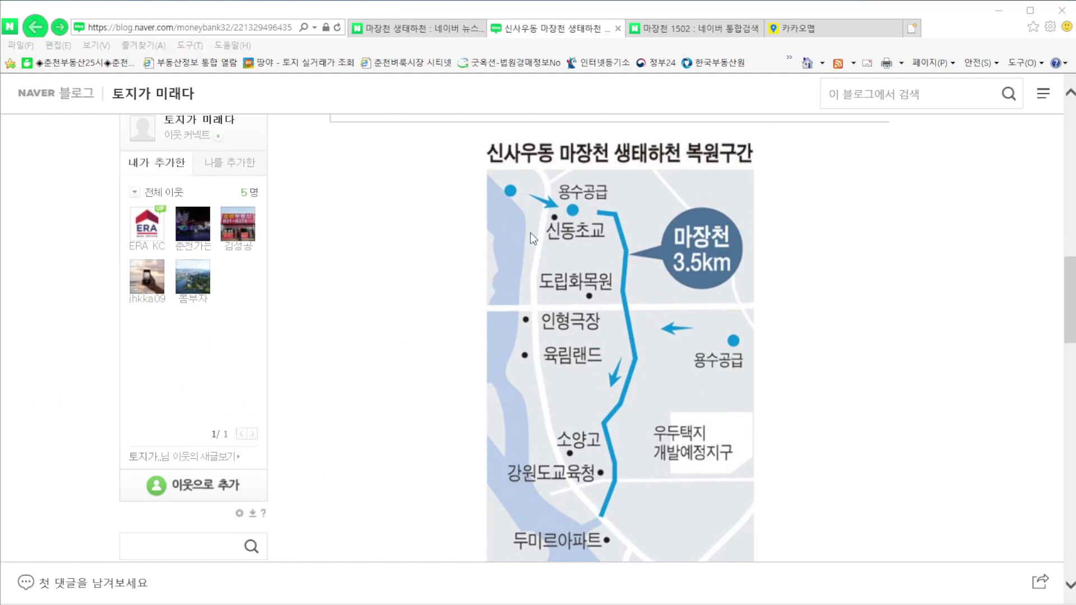
# Trace the 마장천 restoration route on the article's map, mark its middle section and southern end, and clear the annotations
pyautogui.moveTo(494, 186)
pyautogui.mouseDown()
pyautogui.moveTo(616, 219)
pyautogui.moveTo(626, 314)
pyautogui.mouseUp()
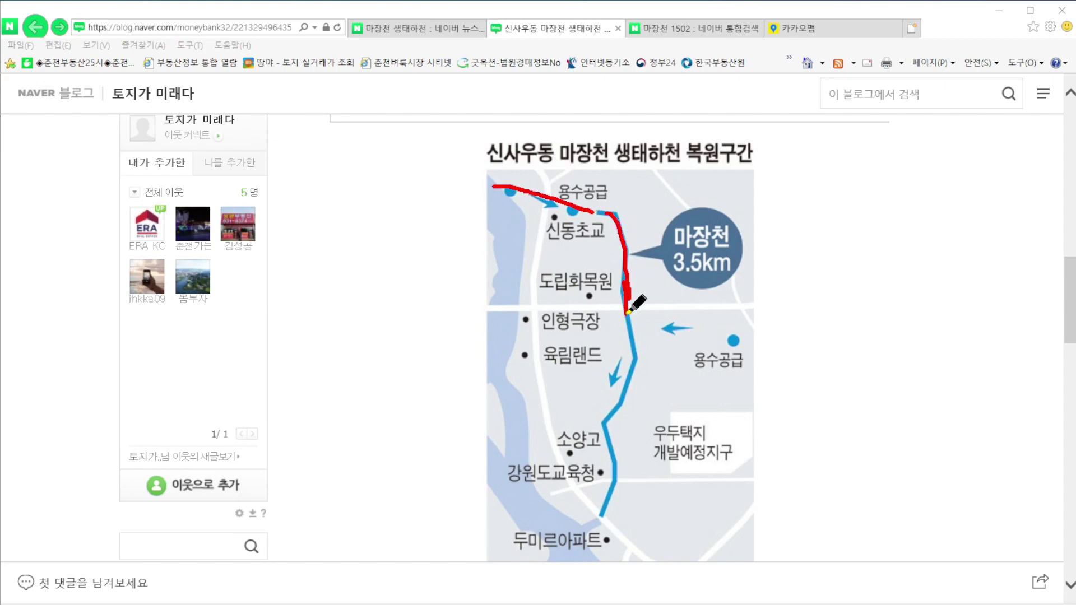
pyautogui.moveTo(644, 364)
pyautogui.mouseDown()
pyautogui.moveTo(618, 336)
pyautogui.moveTo(622, 308)
pyautogui.moveTo(666, 323)
pyautogui.moveTo(665, 350)
pyautogui.moveTo(622, 348)
pyautogui.mouseUp()
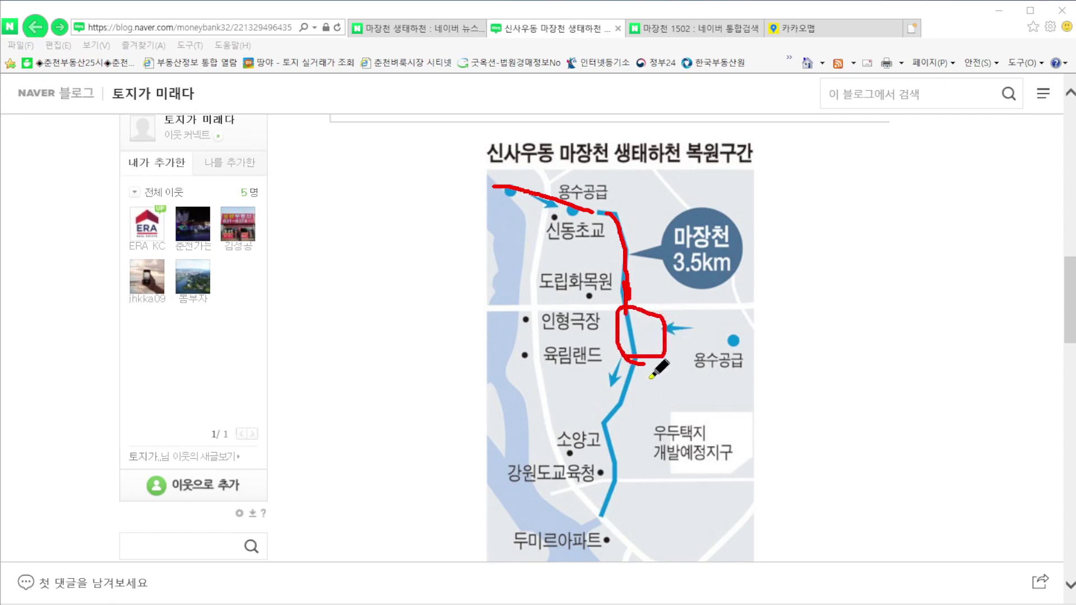
pyautogui.moveTo(620, 343)
pyautogui.mouseDown()
pyautogui.moveTo(664, 313)
pyautogui.moveTo(612, 404)
pyautogui.moveTo(610, 526)
pyautogui.moveTo(598, 537)
pyautogui.moveTo(573, 512)
pyautogui.moveTo(622, 506)
pyautogui.moveTo(616, 535)
pyautogui.moveTo(574, 529)
pyautogui.moveTo(567, 511)
pyautogui.mouseUp()
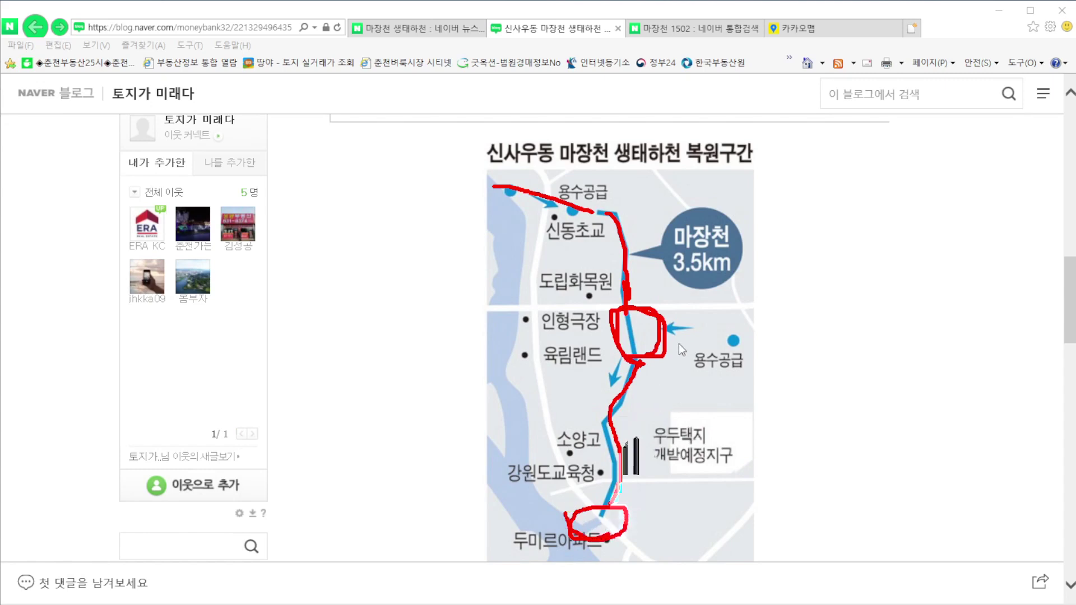
pyautogui.moveTo(679, 327)
pyautogui.mouseDown()
pyautogui.moveTo(677, 351)
pyautogui.moveTo(660, 358)
pyautogui.moveTo(603, 304)
pyautogui.moveTo(681, 311)
pyautogui.moveTo(641, 368)
pyautogui.moveTo(672, 356)
pyautogui.mouseUp()
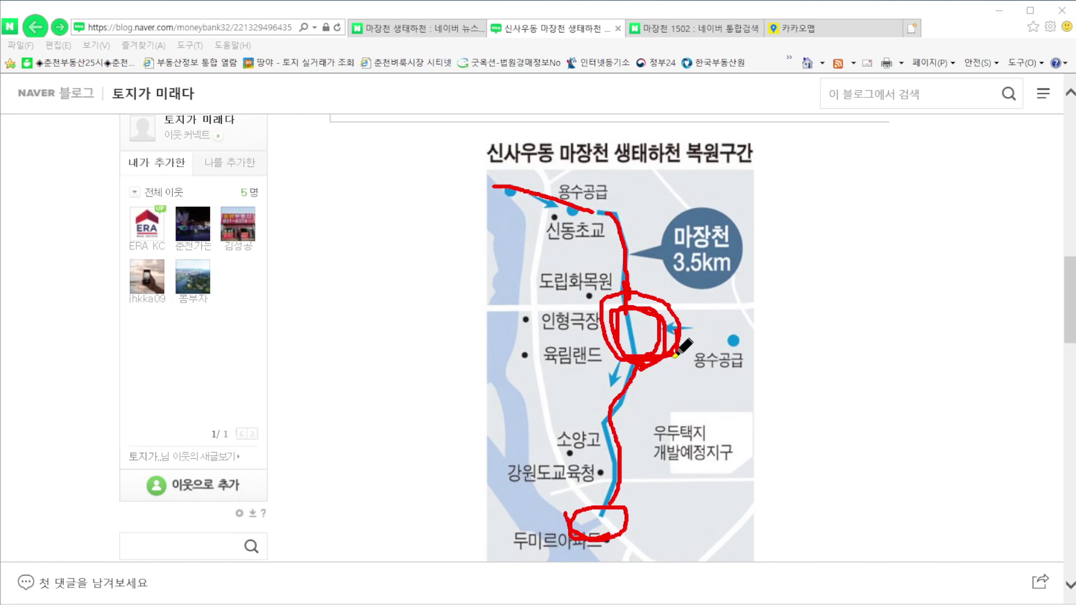
pyautogui.moveTo(676, 356)
pyautogui.mouseDown()
pyautogui.moveTo(687, 363)
pyautogui.moveTo(677, 354)
pyautogui.mouseUp()
pyautogui.moveTo(567, 363); pyautogui.dragTo(739, 363)
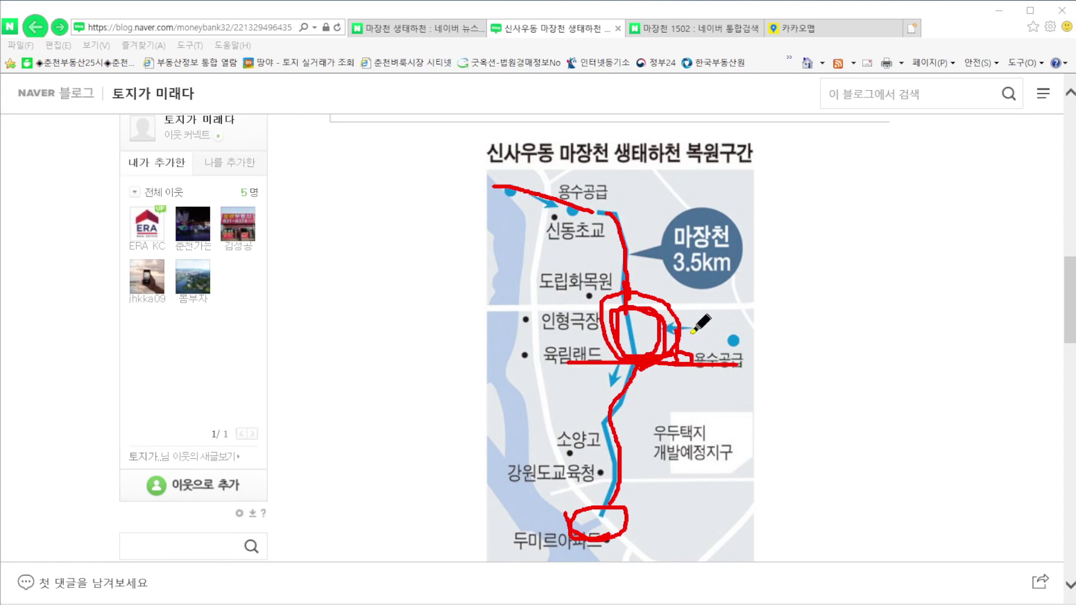
pyautogui.moveTo(646, 309)
pyautogui.mouseDown()
pyautogui.moveTo(636, 339)
pyautogui.moveTo(661, 303)
pyautogui.moveTo(631, 335)
pyautogui.mouseUp()
pyautogui.moveTo(602, 506)
pyautogui.mouseDown()
pyautogui.moveTo(582, 534)
pyautogui.moveTo(600, 519)
pyautogui.moveTo(582, 525)
pyautogui.mouseUp()
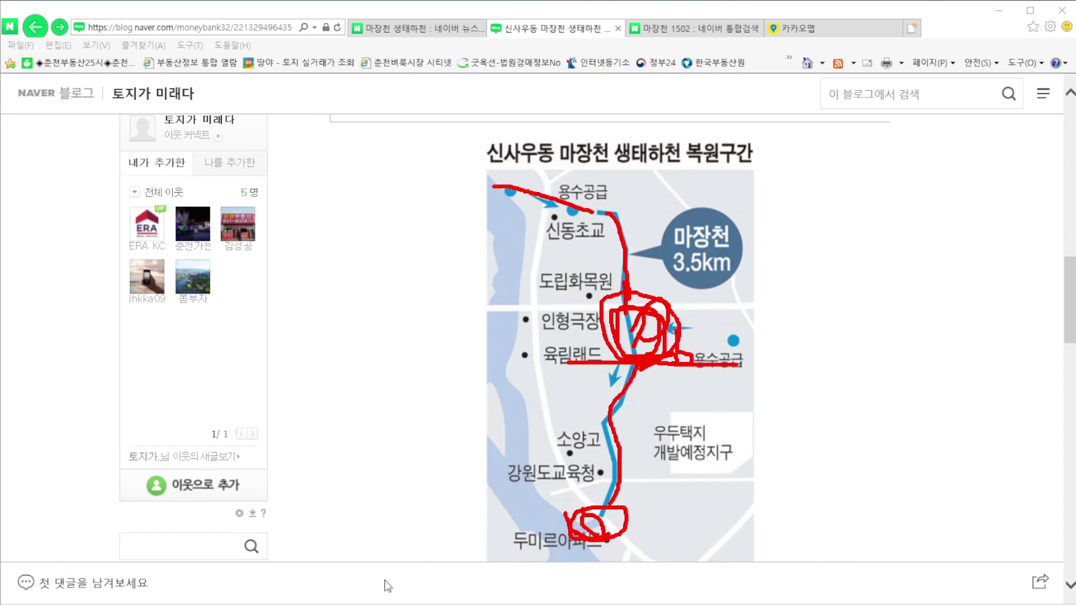
pyautogui.press('Escape')
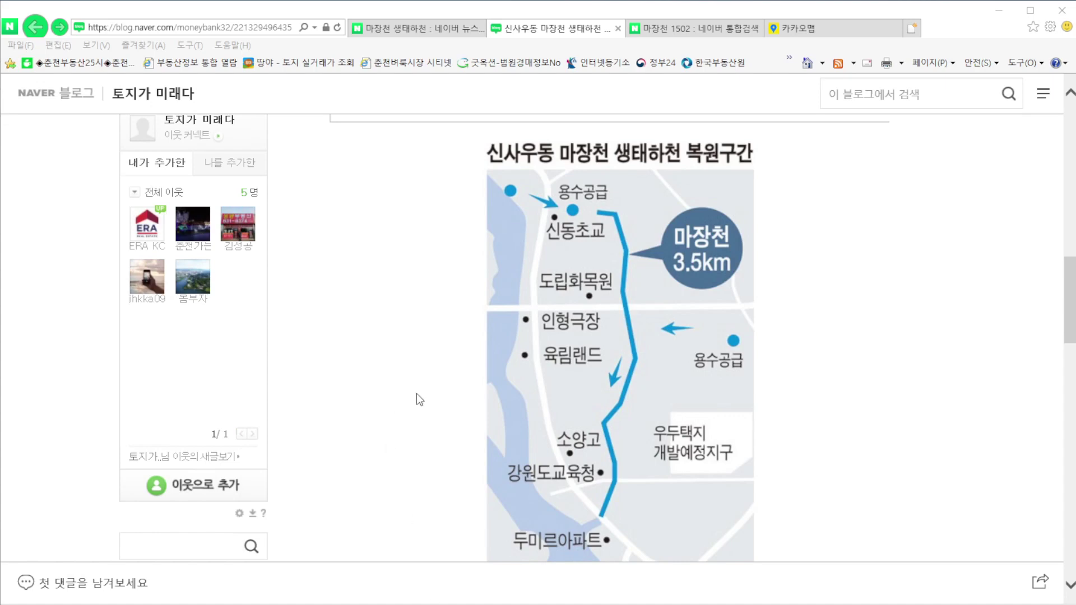
# Open the 춘천시청 공보 PDF from the "마장천 1502" search results
pyautogui.click(723, 28)
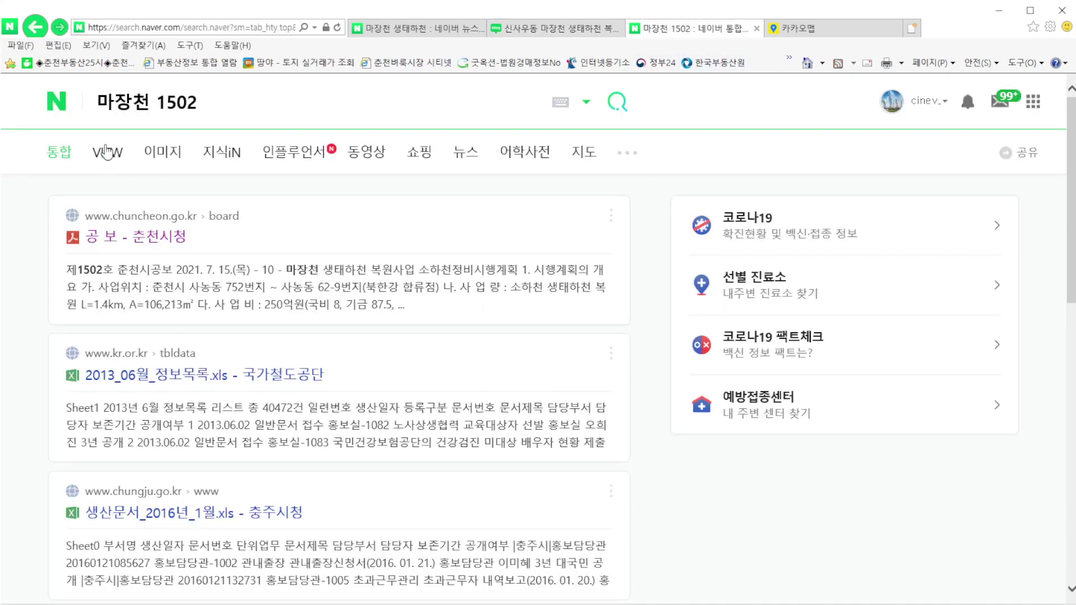
pyautogui.moveTo(99, 104); pyautogui.dragTo(226, 102)
pyautogui.click(288, 115)
pyautogui.click(154, 238)
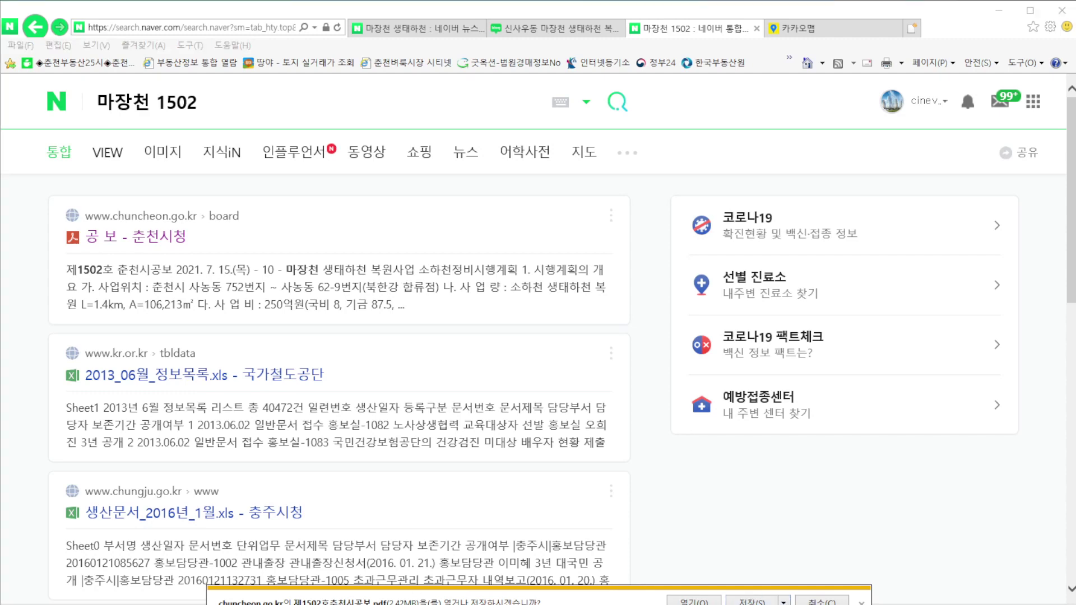
# Save 제1502호춘천시공보.pdf into the ocam\연속지적도36-1 folder on drive I:
pyautogui.click(750, 601)
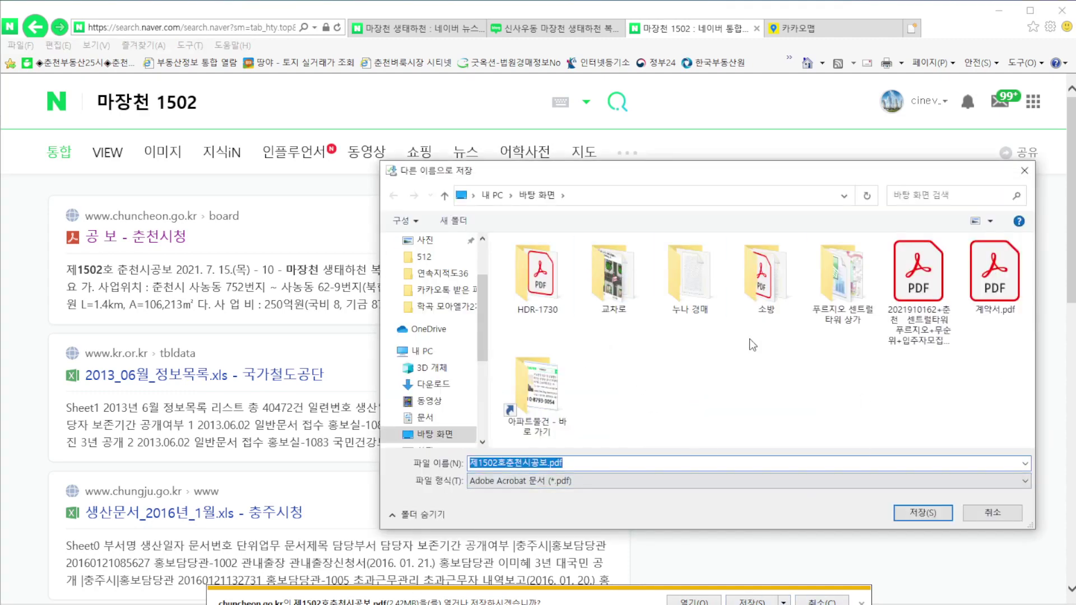
pyautogui.click(492, 199)
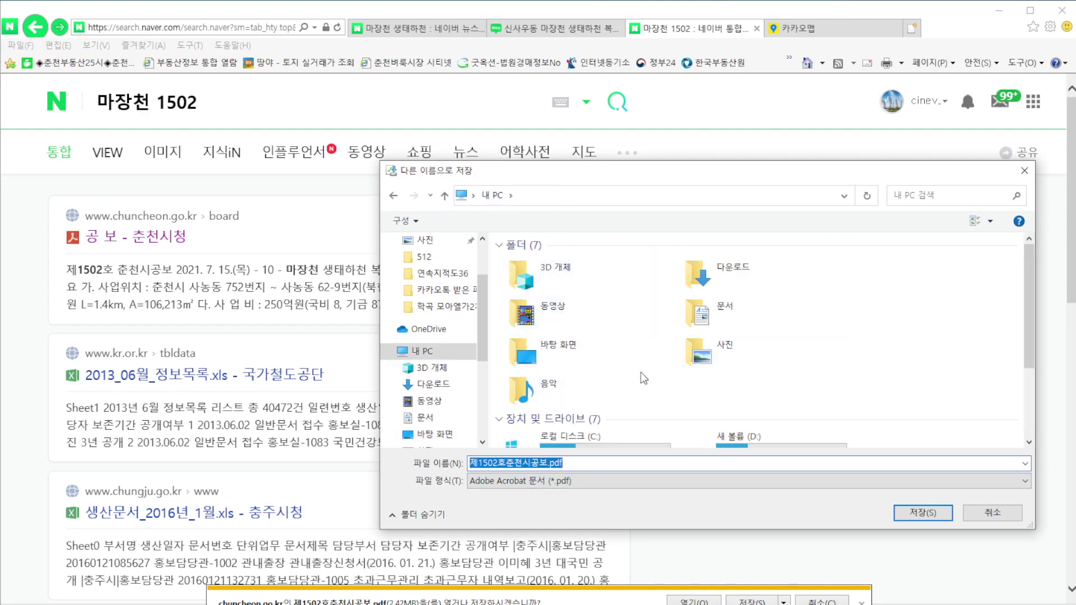
pyautogui.scroll(-2, 640, 372)
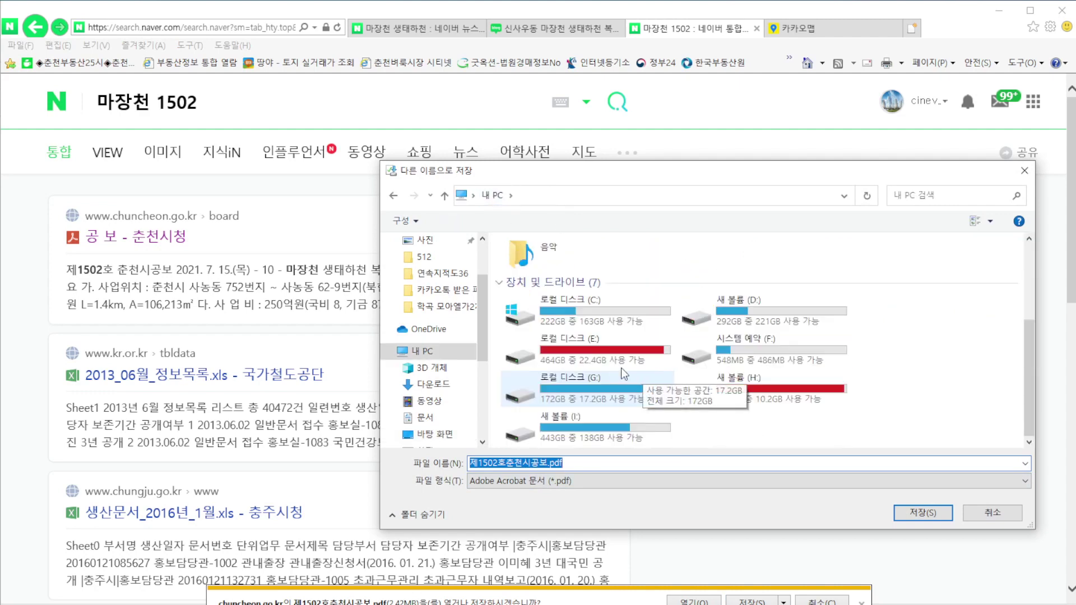
pyautogui.doubleClick(600, 422)
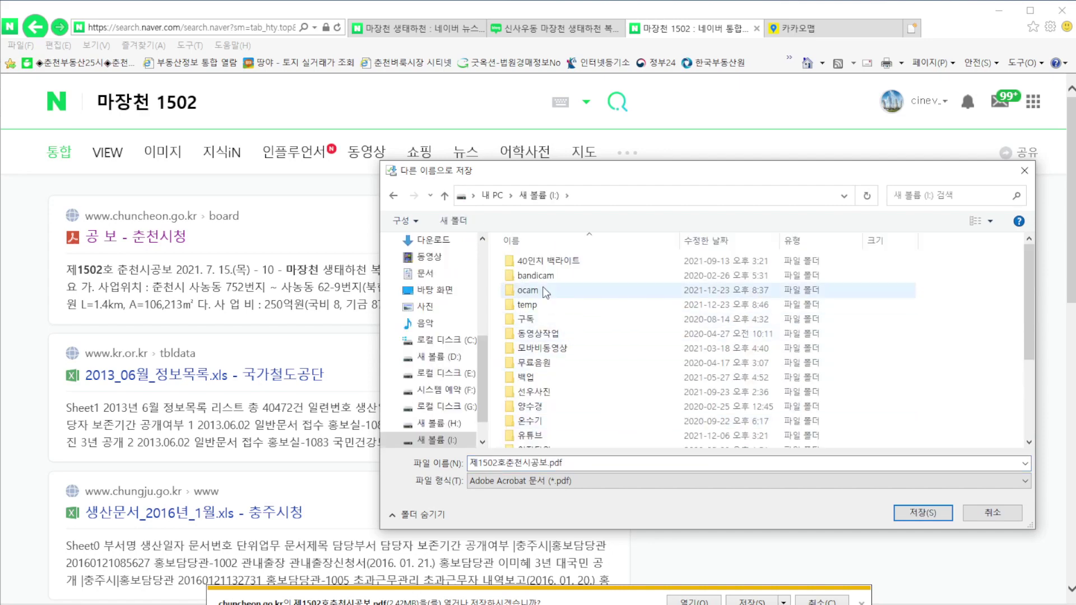
pyautogui.doubleClick(571, 290)
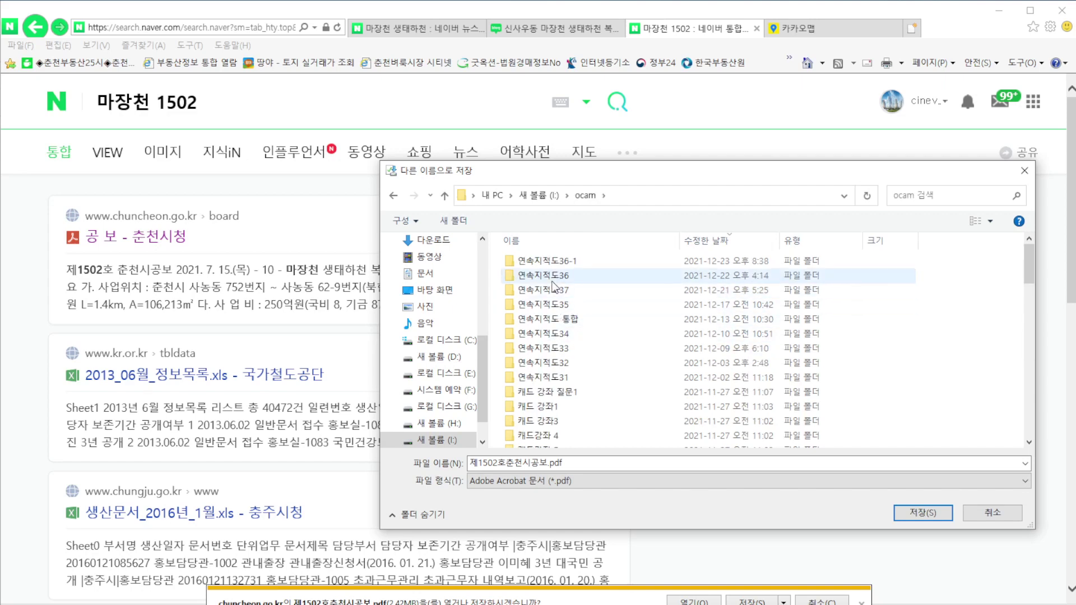
pyautogui.doubleClick(551, 261)
pyautogui.click(940, 514)
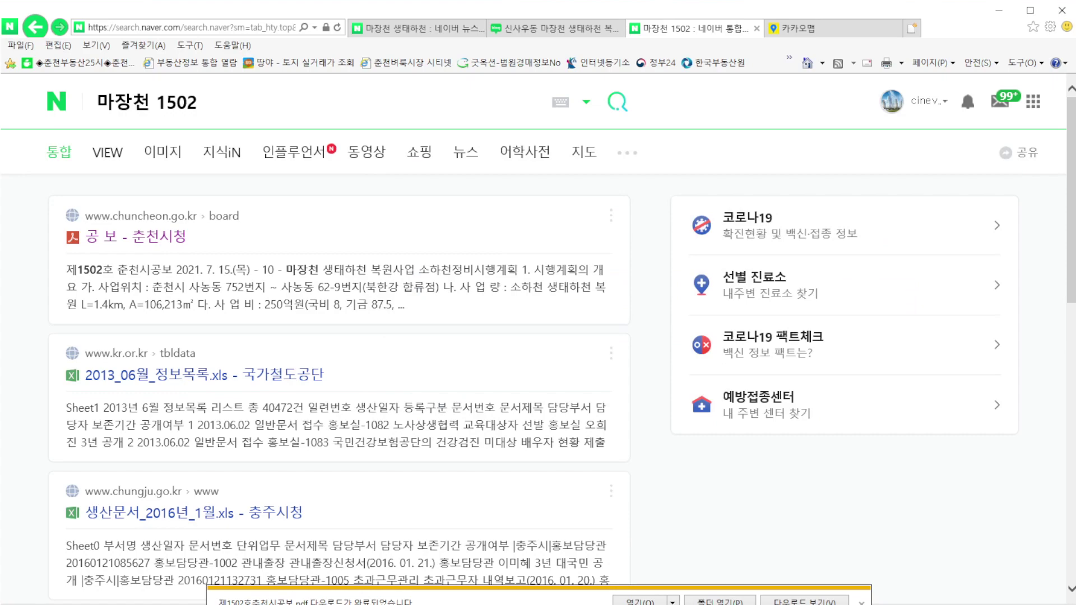
# Switch to QGIS and trace the approximate 마장천 route across the 신동, 사농동 and 우두동 parcels with the annotation pen
pyautogui.hotkey('alt', 'Tab')
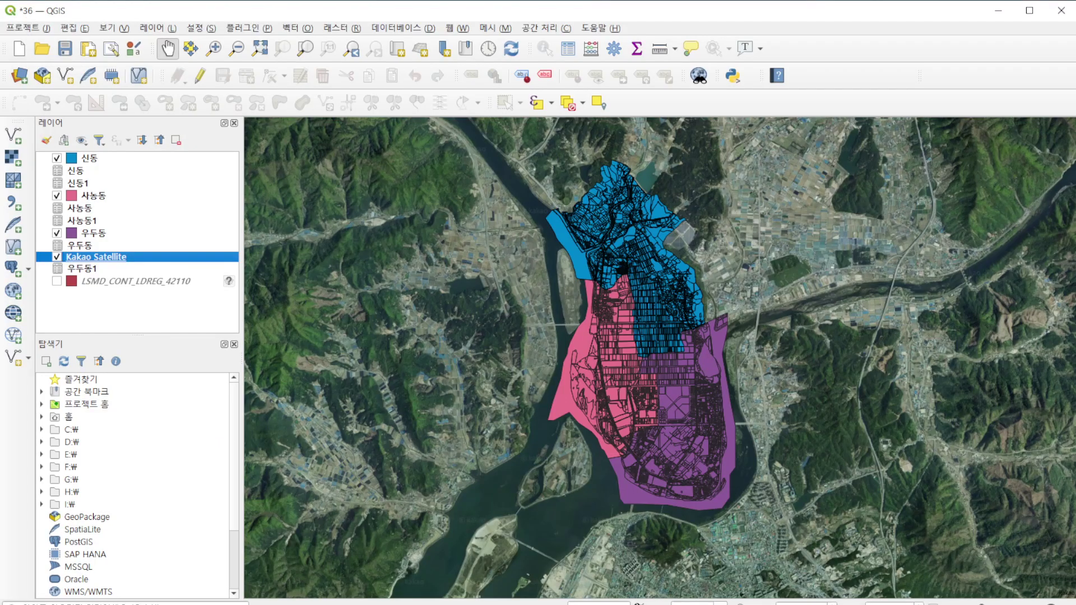
pyautogui.click(495, 410)
pyautogui.moveTo(553, 229)
pyautogui.mouseDown()
pyautogui.moveTo(602, 234)
pyautogui.moveTo(656, 311)
pyautogui.moveTo(636, 387)
pyautogui.moveTo(644, 409)
pyautogui.moveTo(644, 386)
pyautogui.moveTo(626, 376)
pyautogui.moveTo(642, 362)
pyautogui.moveTo(665, 394)
pyautogui.moveTo(641, 384)
pyautogui.moveTo(655, 399)
pyautogui.moveTo(650, 359)
pyautogui.moveTo(640, 428)
pyautogui.moveTo(613, 465)
pyautogui.moveTo(643, 465)
pyautogui.moveTo(625, 475)
pyautogui.moveTo(603, 442)
pyautogui.mouseUp()
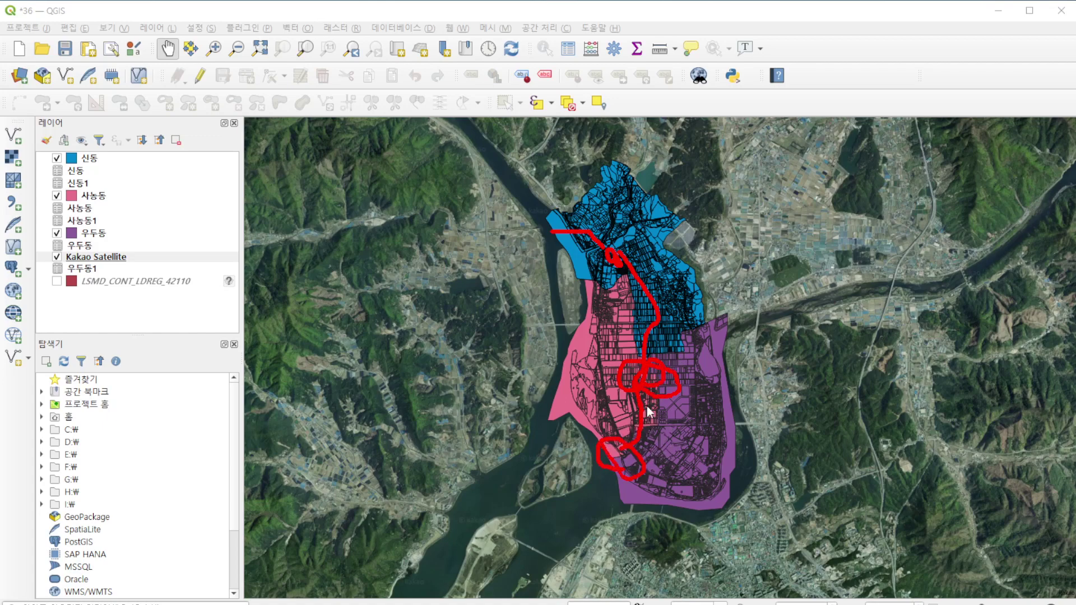
pyautogui.moveTo(589, 232)
pyautogui.mouseDown()
pyautogui.moveTo(638, 265)
pyautogui.moveTo(670, 352)
pyautogui.mouseUp()
pyautogui.moveTo(636, 452); pyautogui.dragTo(633, 475)
# Remove all layers from the project, including Kakao Satellite and LSMD_CONT_LDREG_42110, and clear the pen annotations
pyautogui.moveTo(151, 320); pyautogui.dragTo(56, 158)
pyautogui.rightClick(84, 183)
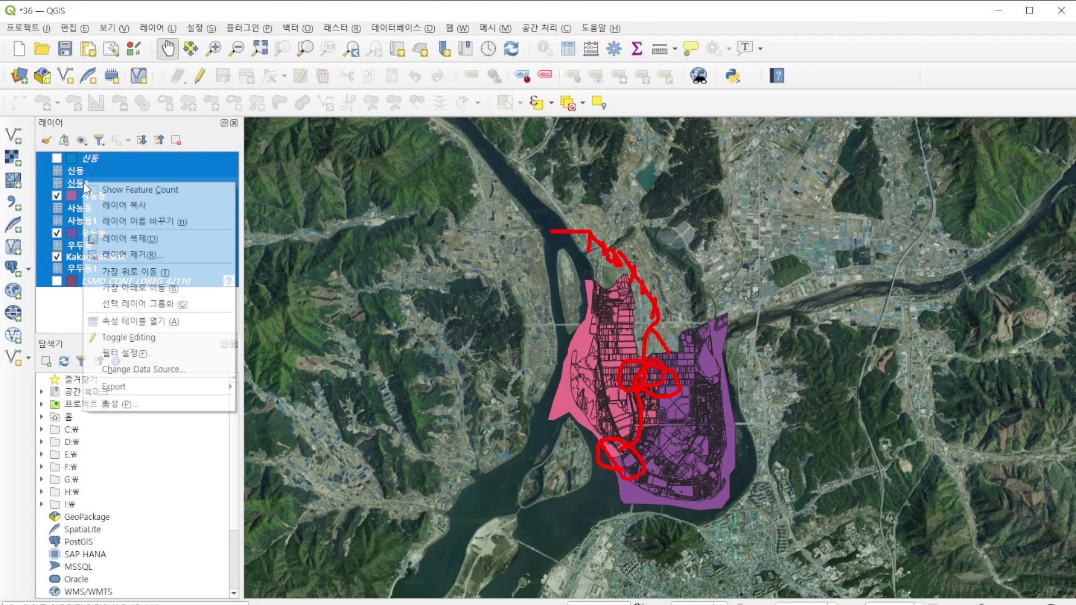
pyautogui.click(133, 254)
pyautogui.click(500, 334)
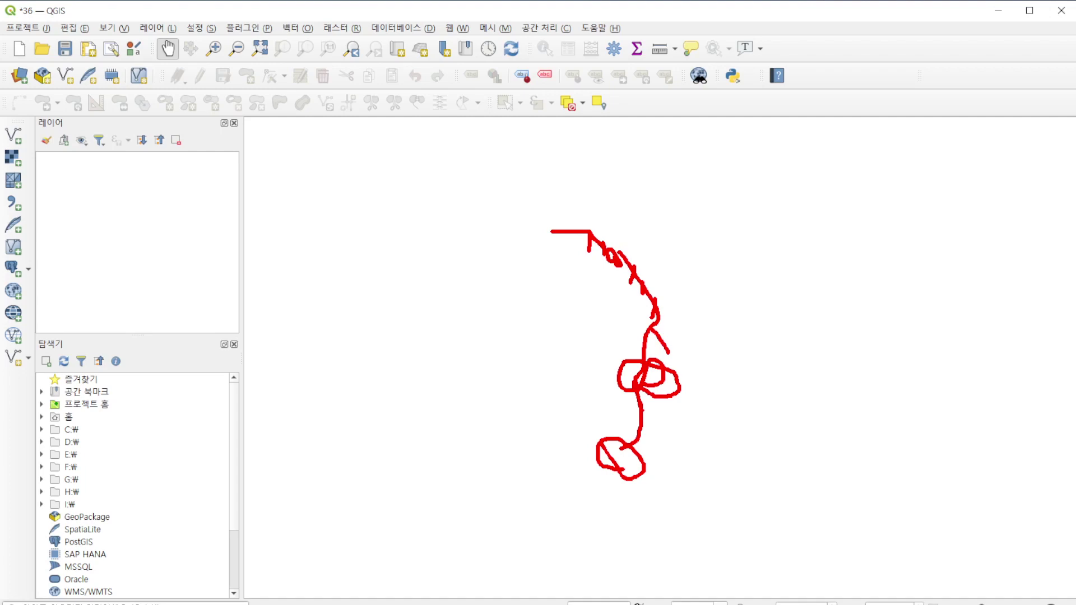
pyautogui.press('Escape')
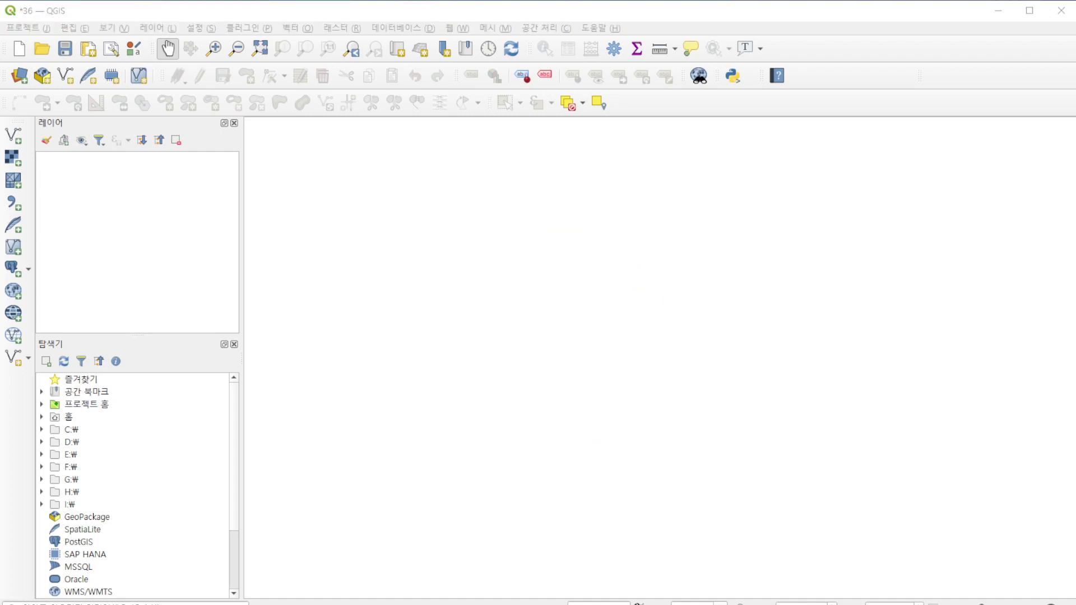
# Minimize QGIS, open 제1502호춘천시공보.pdf from the 연속지적도36-1 folder, and look through its table of contents
pyautogui.click(997, 15)
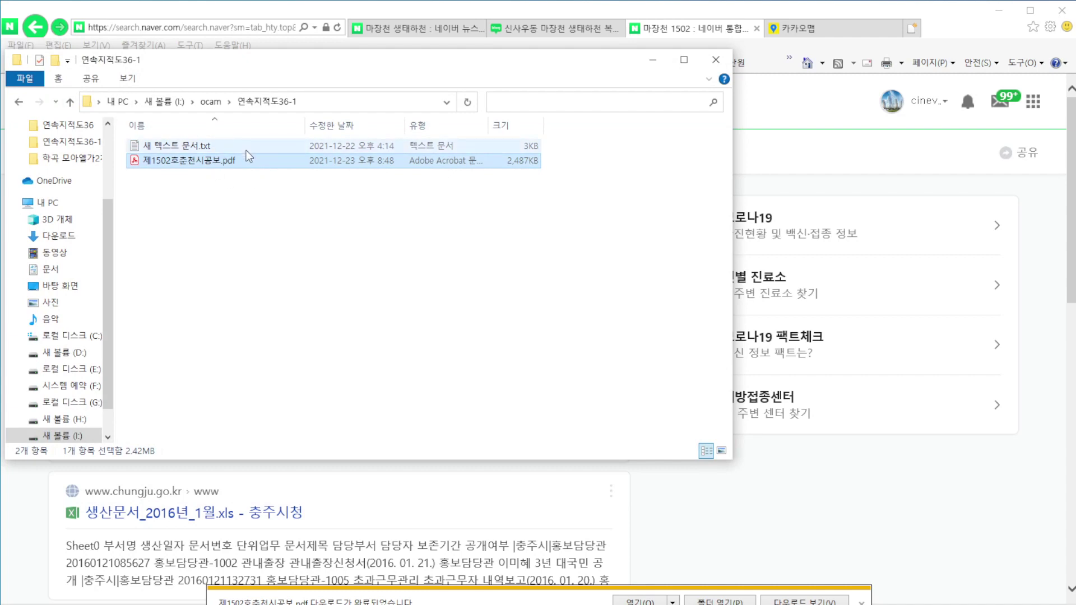
pyautogui.doubleClick(217, 160)
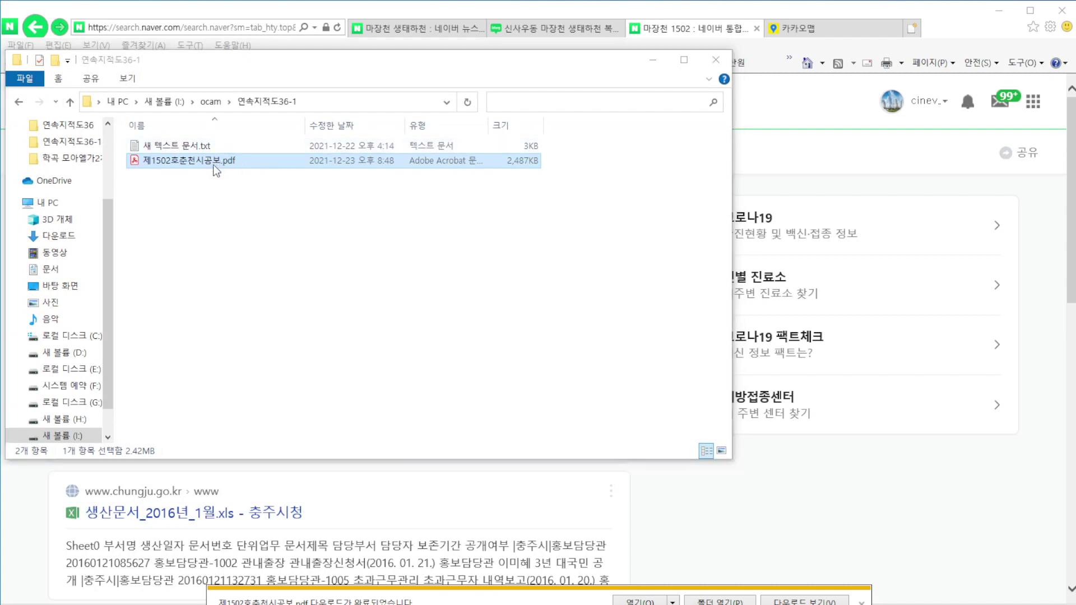
pyautogui.scroll(-6, 439, 219)
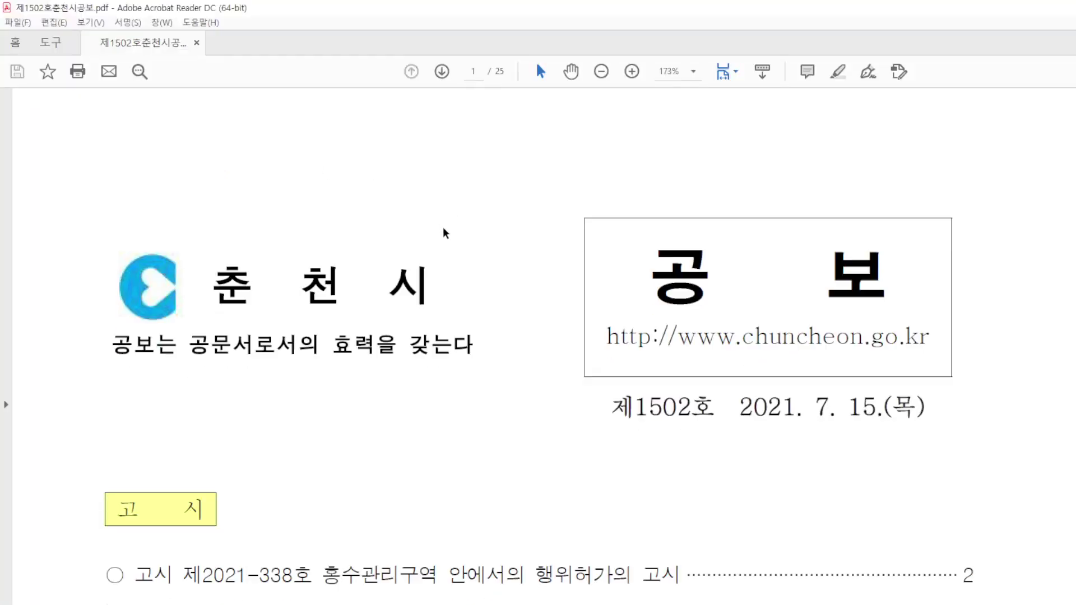
pyautogui.scroll(-12, 439, 219)
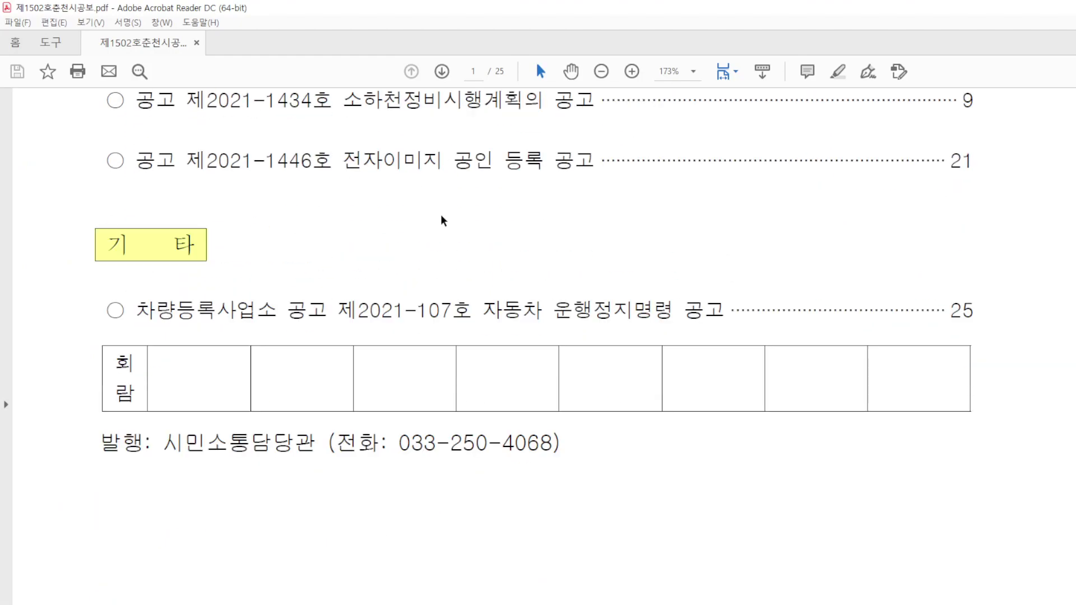
pyautogui.scroll(3, 438, 218)
pyautogui.scroll(-10, 436, 224)
pyautogui.scroll(3, 415, 242)
pyautogui.scroll(-4, 398, 283)
# Go to page 12 of the gazette and examine the 정비사업 시행지역 위치도 map in 붙임 1
pyautogui.scroll(-15, 399, 284)
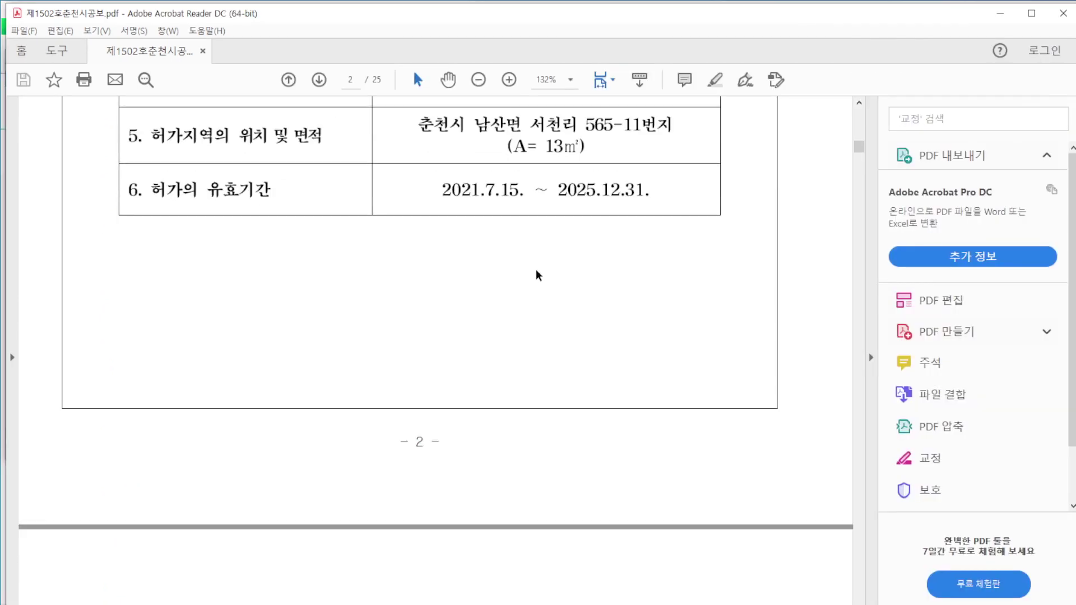
pyautogui.scroll(-15, 538, 272)
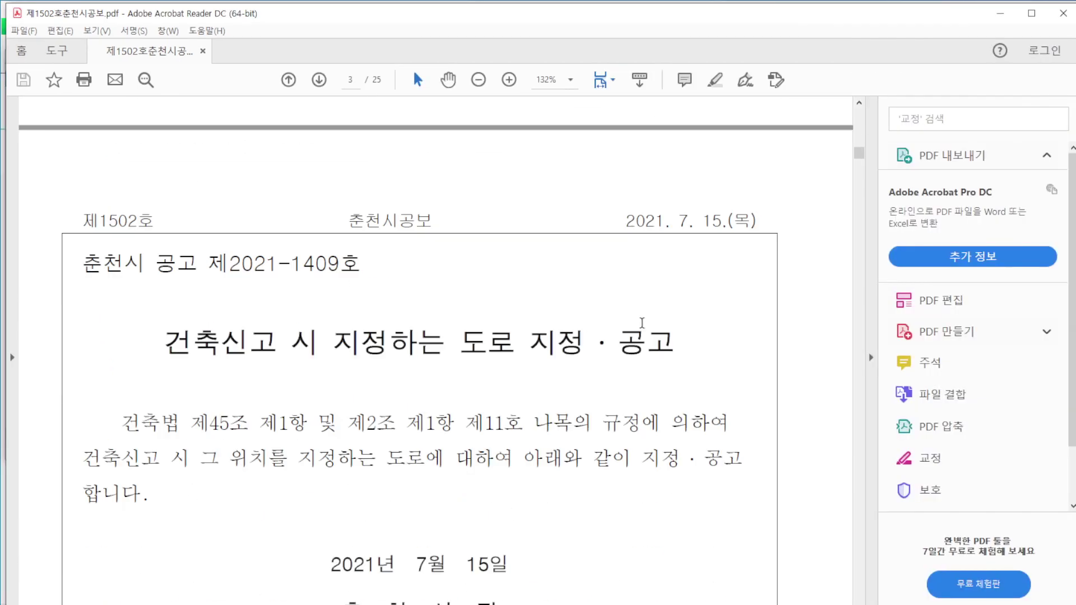
pyautogui.moveTo(858, 159); pyautogui.dragTo(857, 335)
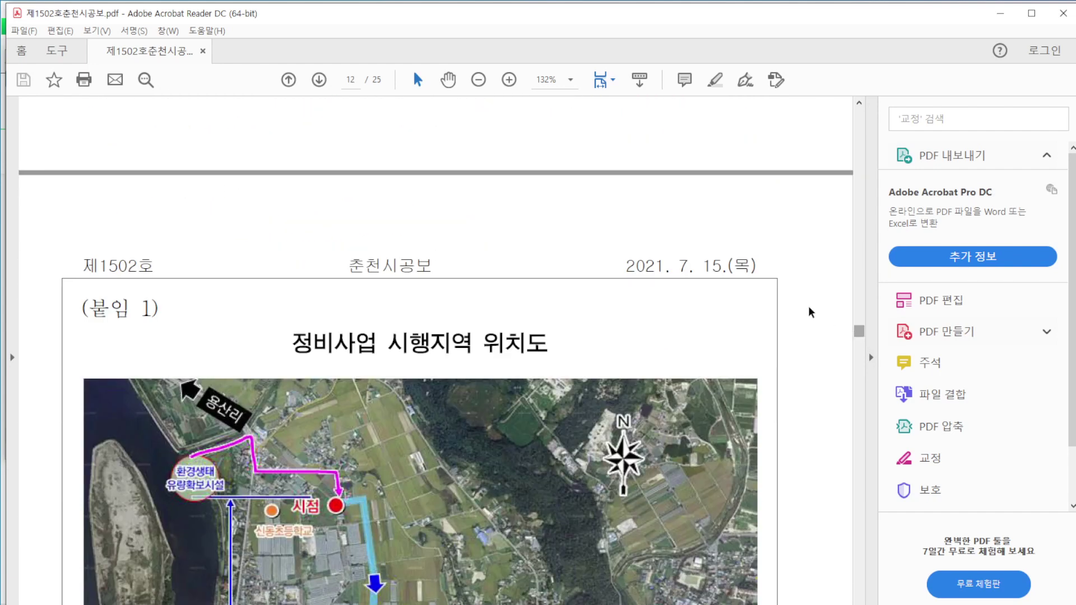
pyautogui.scroll(-4, 810, 311)
pyautogui.scroll(1, 801, 308)
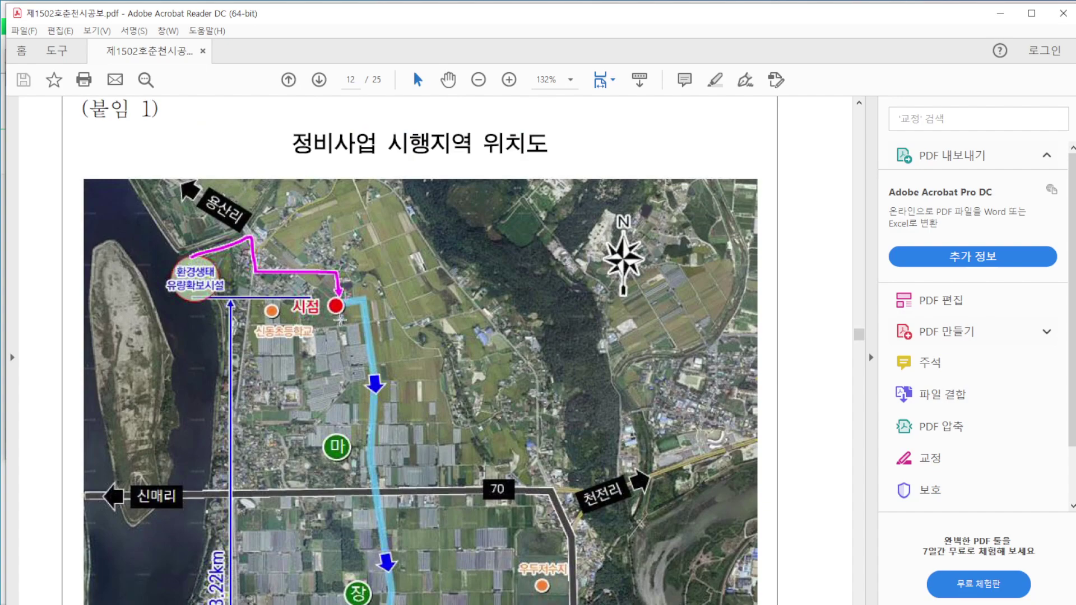
# Examine the rest of the 마장천 location map and the start of the 토지세목조서 table in 붙임2 on page 13
pyautogui.scroll(-5, 391, 513)
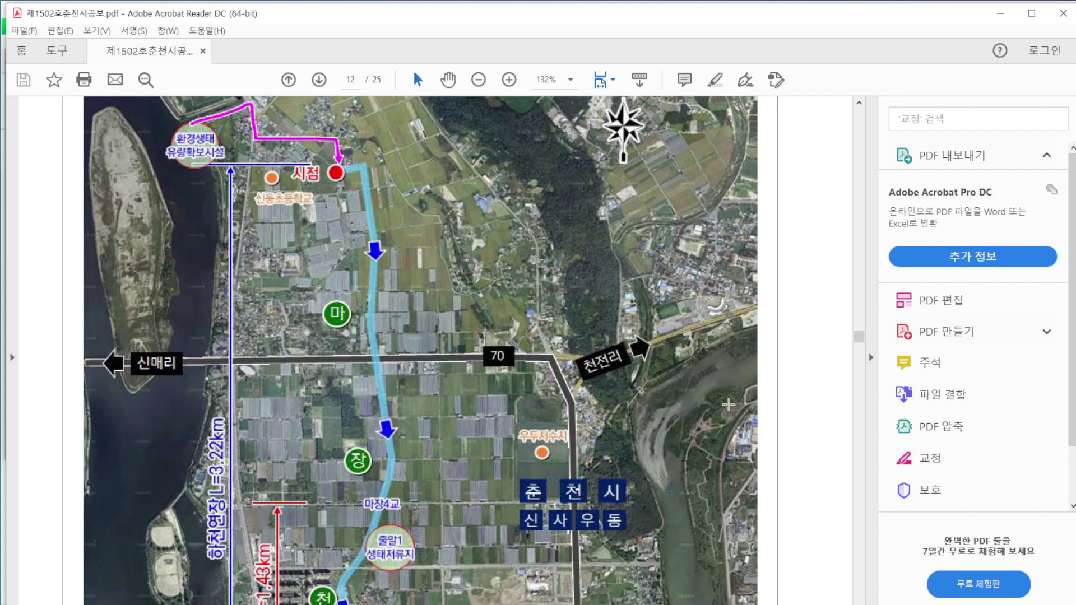
pyautogui.scroll(-15, 383, 377)
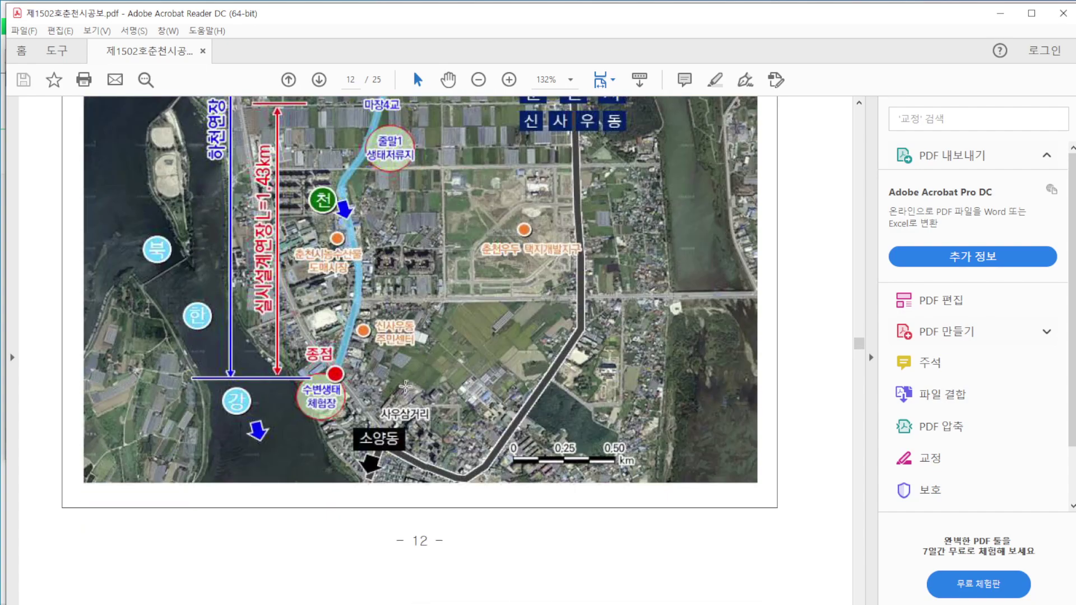
pyautogui.scroll(-6, 412, 383)
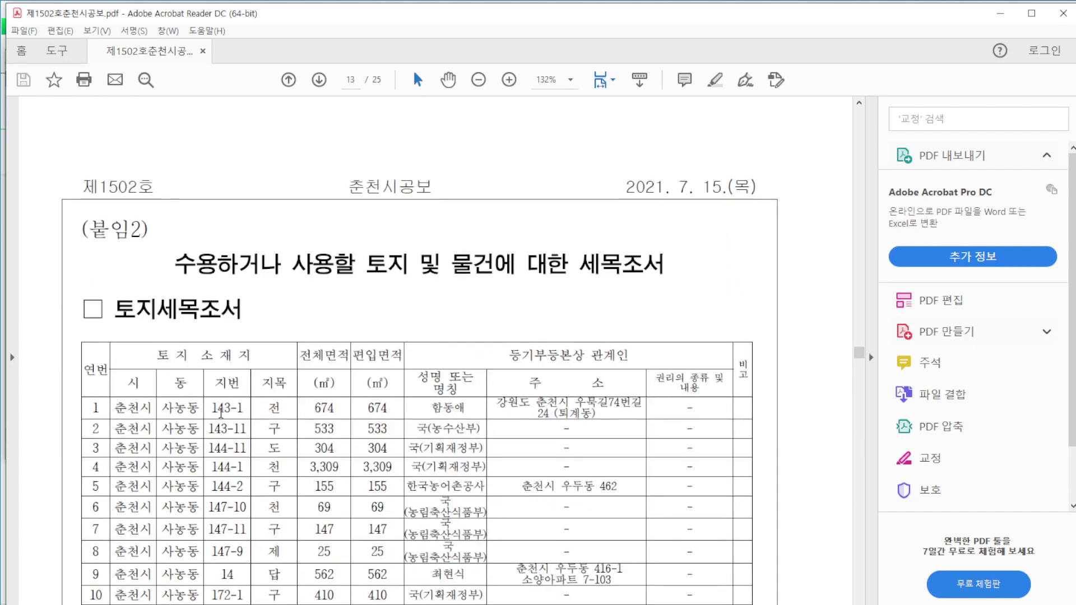
pyautogui.moveTo(452, 262); pyautogui.dragTo(632, 259)
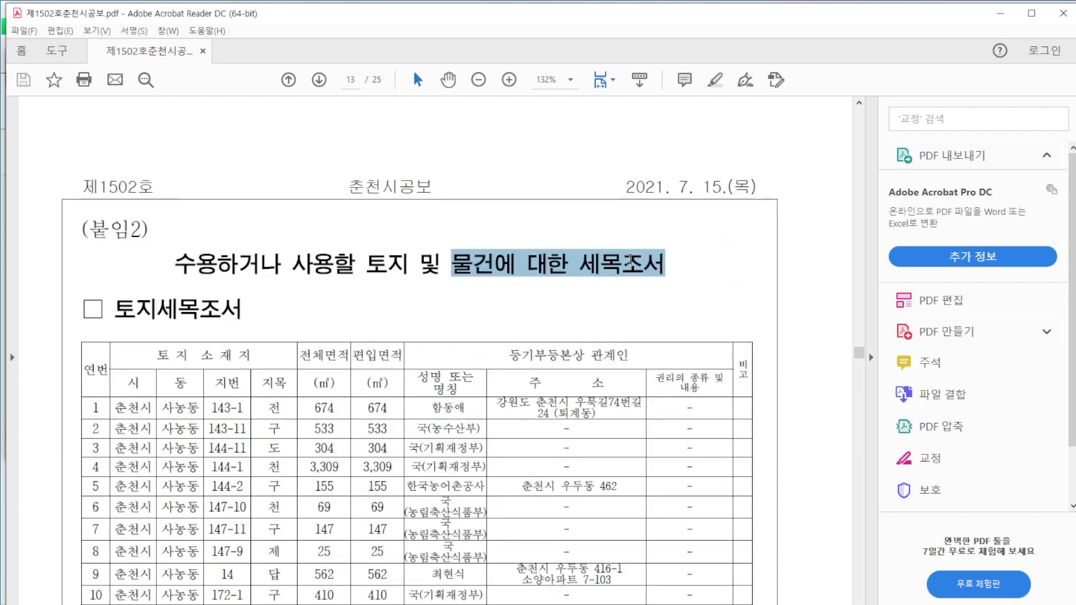
pyautogui.moveTo(208, 299); pyautogui.dragTo(249, 302)
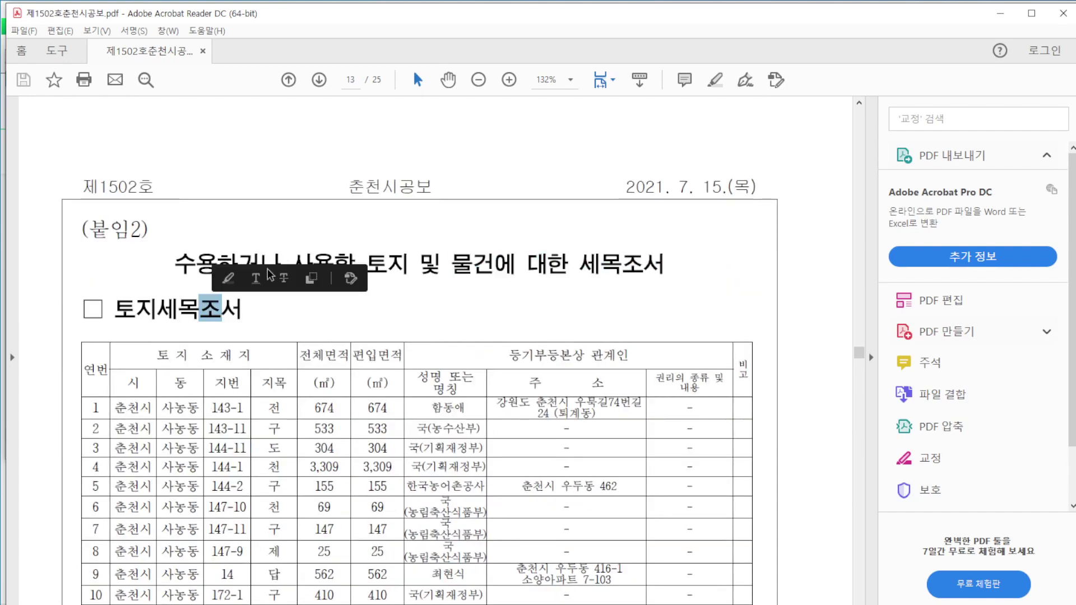
pyautogui.click(417, 438)
pyautogui.scroll(-3, 416, 438)
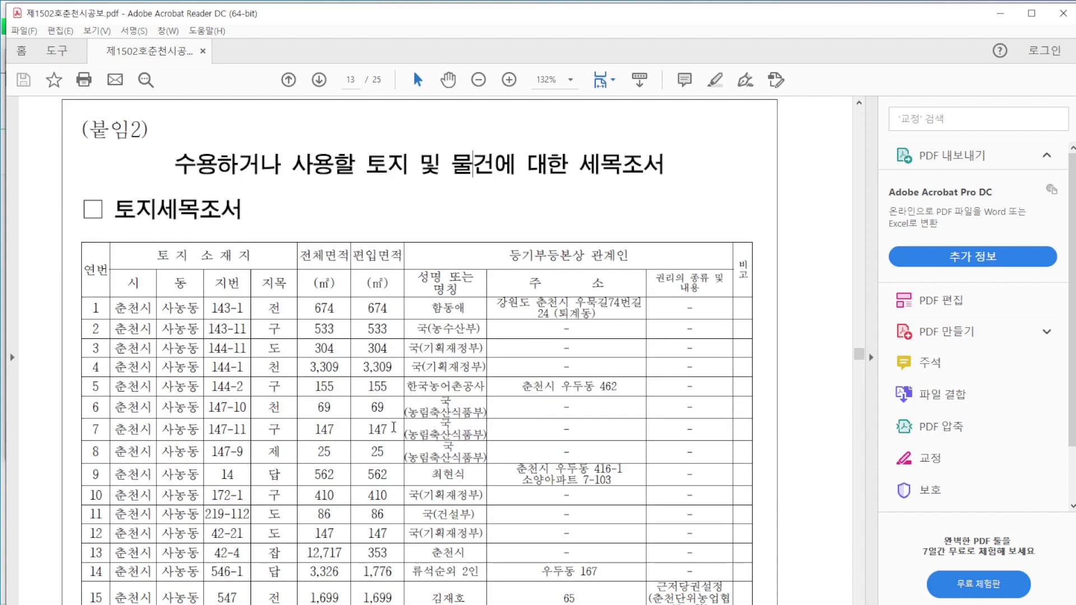
pyautogui.scroll(-3, 313, 411)
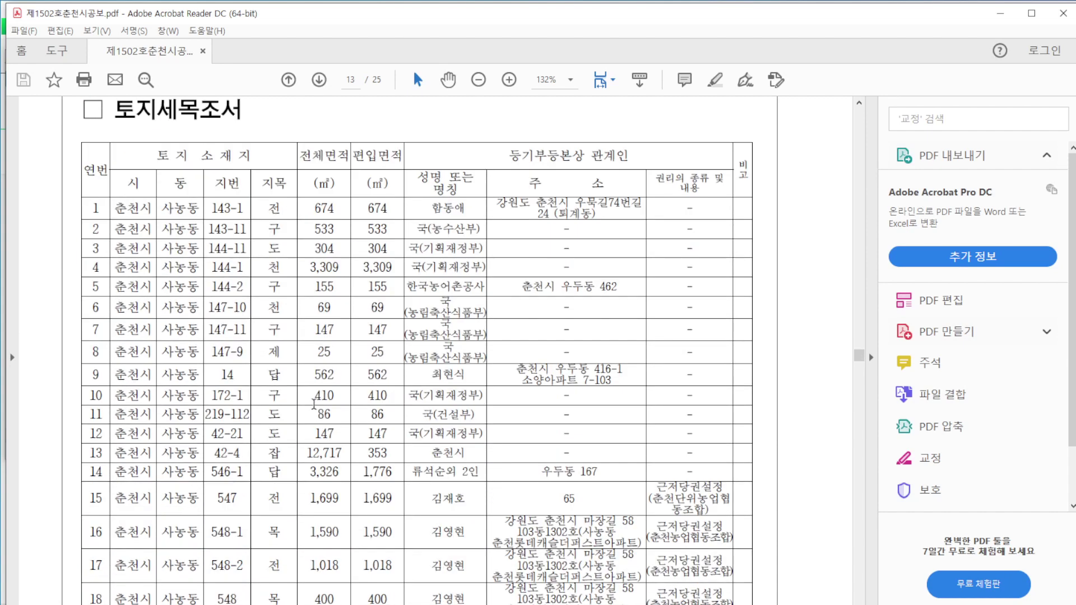
# Compare 전체면적 with 편입면적 in the page 13 land table, marking the 편입면적 heading and row 13
pyautogui.moveTo(365, 156); pyautogui.dragTo(399, 156)
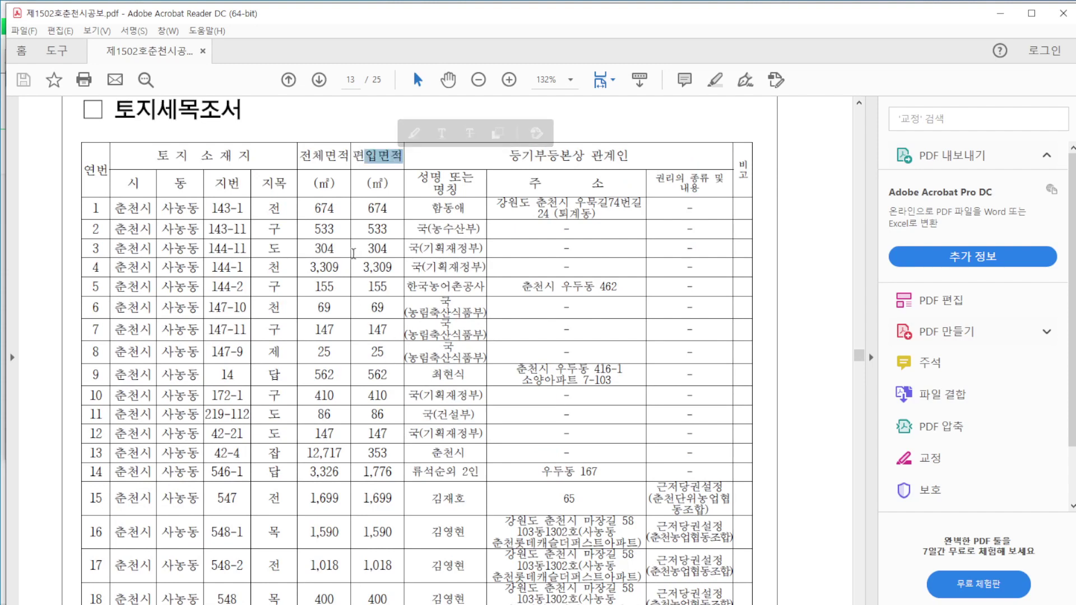
pyautogui.click(340, 238)
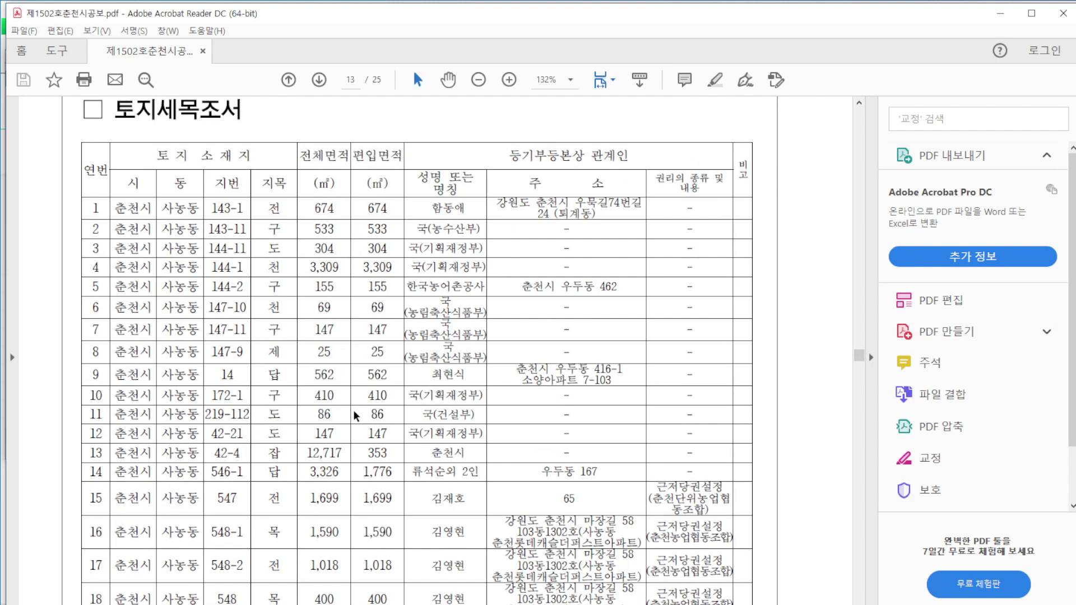
pyautogui.moveTo(210, 455); pyautogui.dragTo(455, 456)
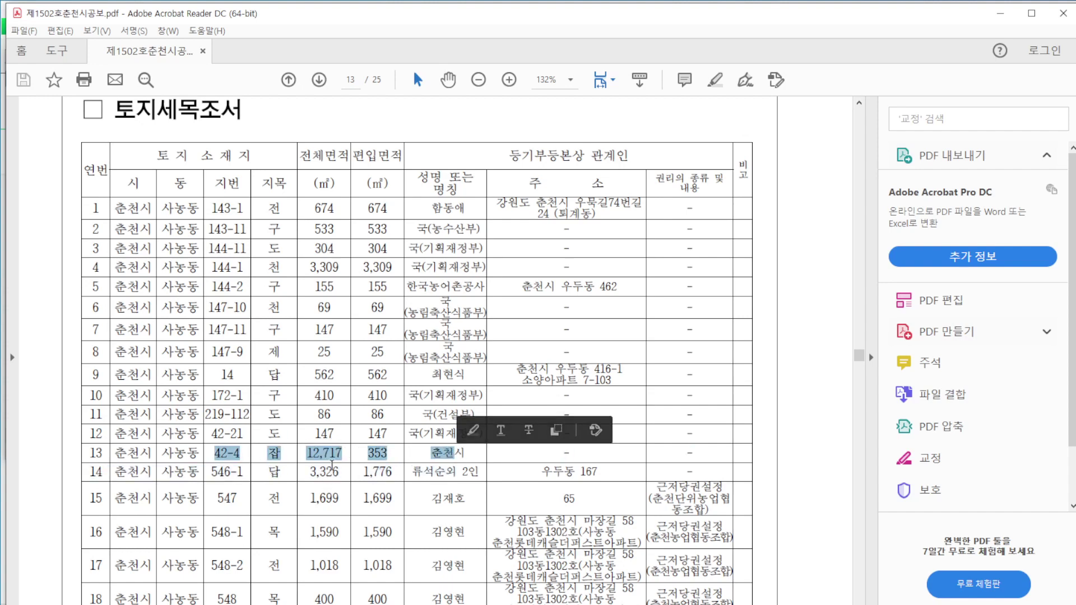
pyautogui.click(324, 475)
pyautogui.scroll(-1, 465, 401)
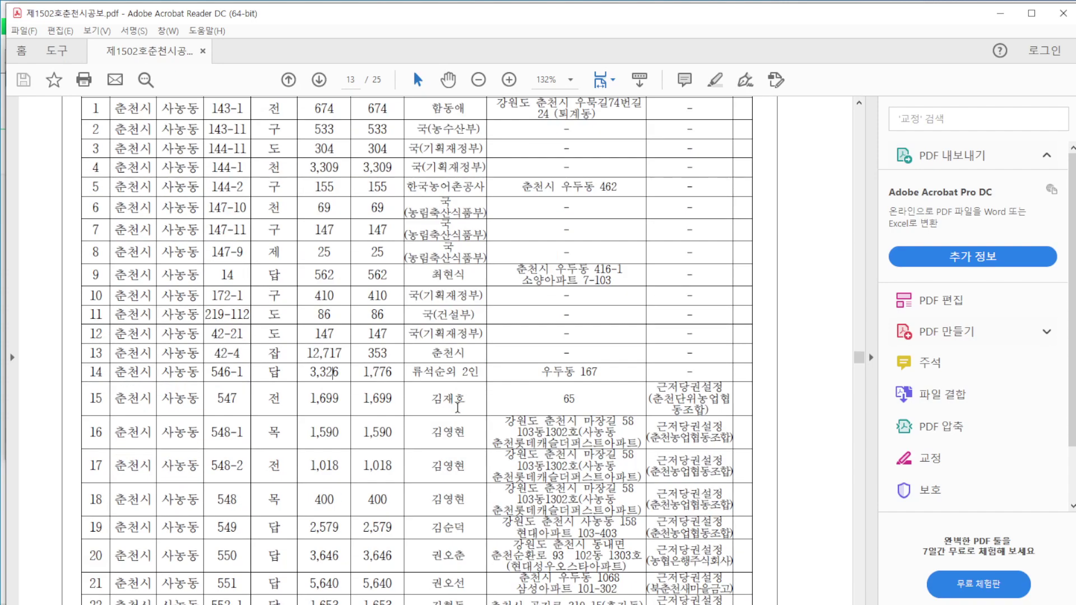
pyautogui.scroll(2, 439, 386)
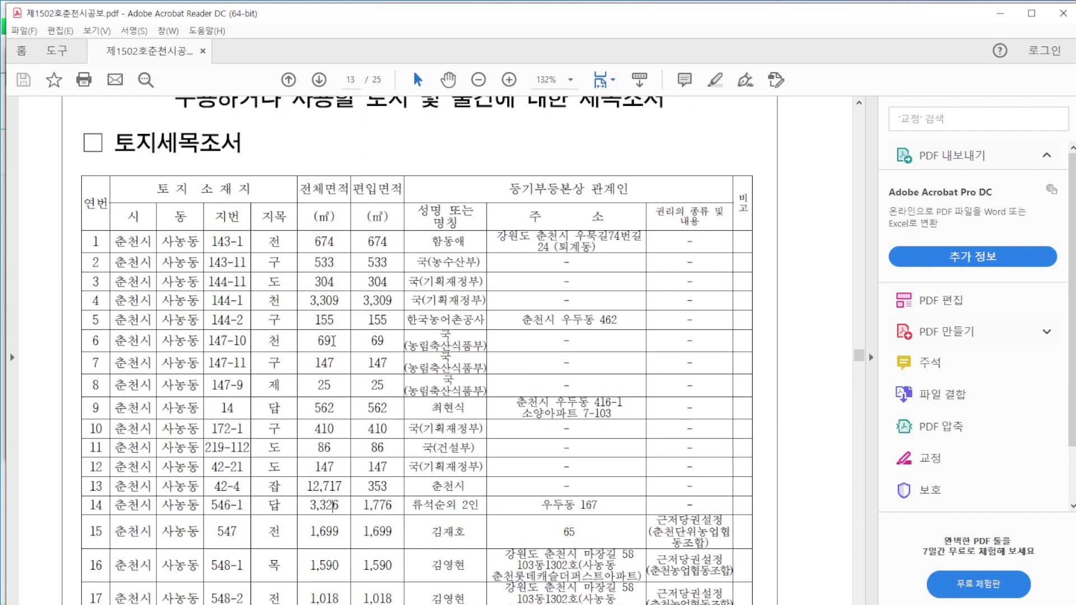
# Look through the remaining 사농동 and 우두동 parcel rows of the land table on pages 13 to 15
pyautogui.scroll(-10, 328, 345)
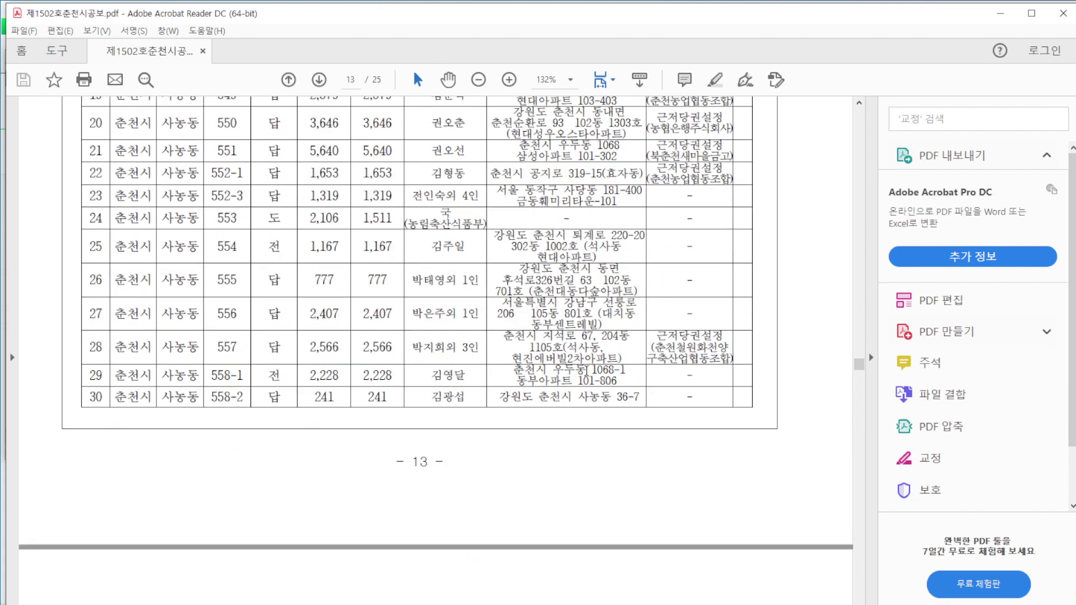
pyautogui.scroll(-10, 431, 329)
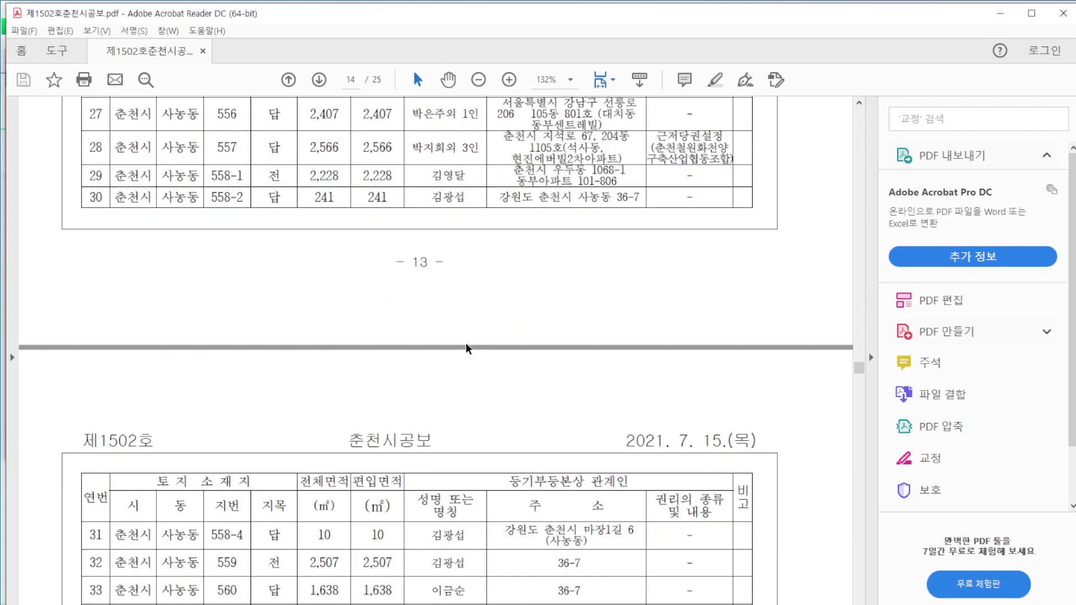
pyautogui.scroll(-10, 474, 343)
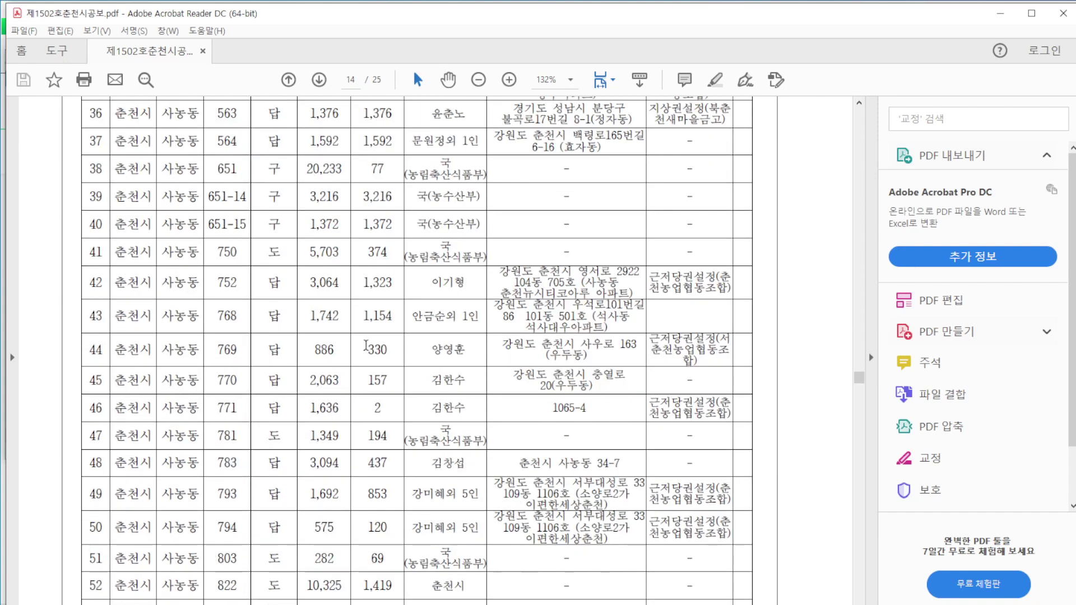
pyautogui.scroll(10, 361, 335)
pyautogui.scroll(-3, 371, 351)
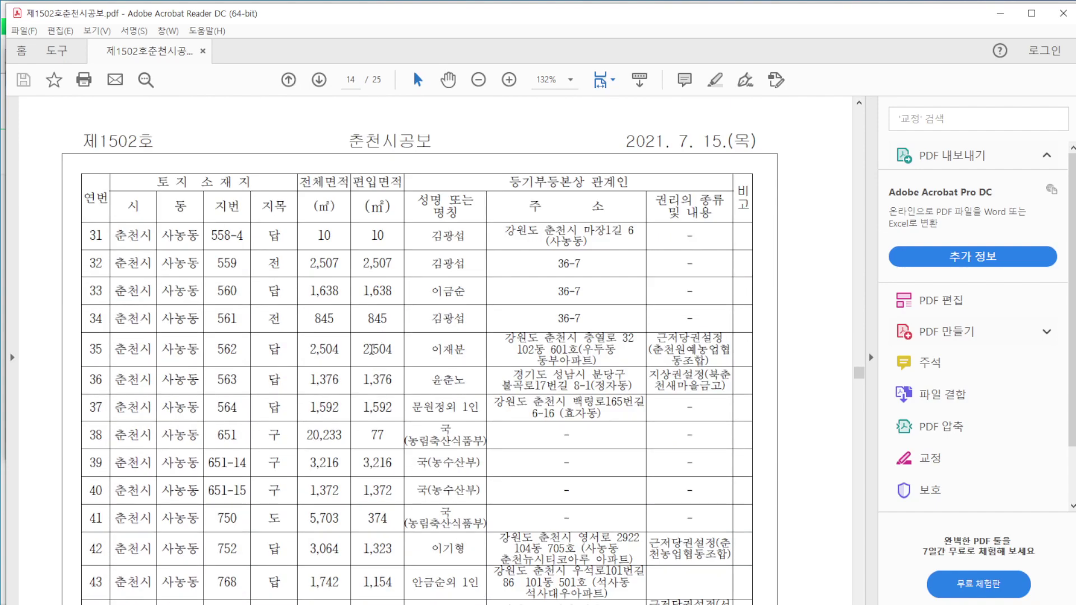
pyautogui.scroll(-1, 371, 350)
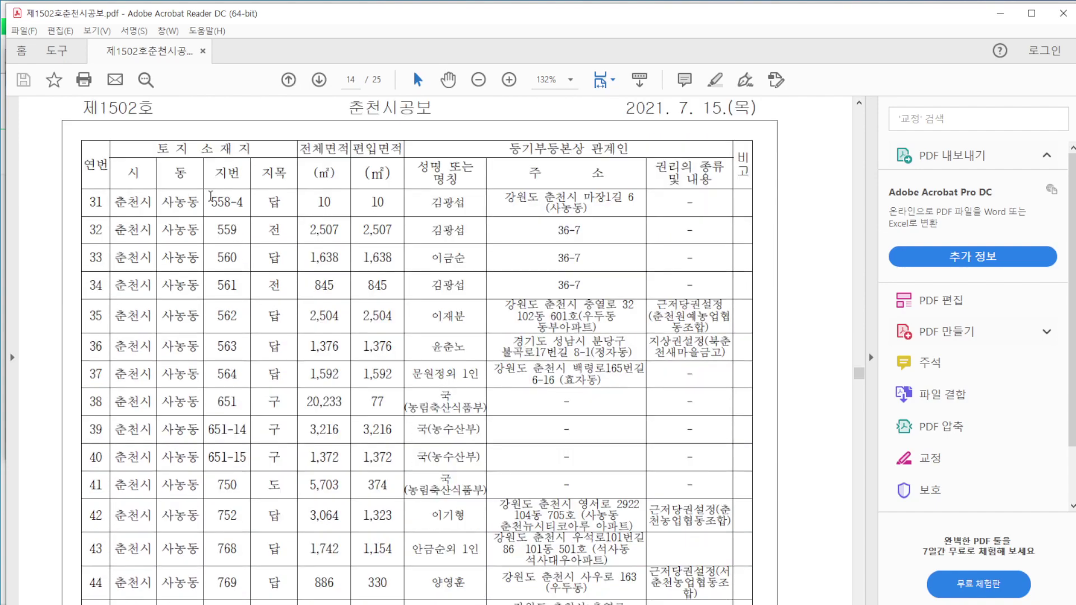
pyautogui.moveTo(208, 202); pyautogui.dragTo(285, 207)
pyautogui.click(291, 273)
pyautogui.scroll(-1, 313, 280)
pyautogui.scroll(-20, 314, 286)
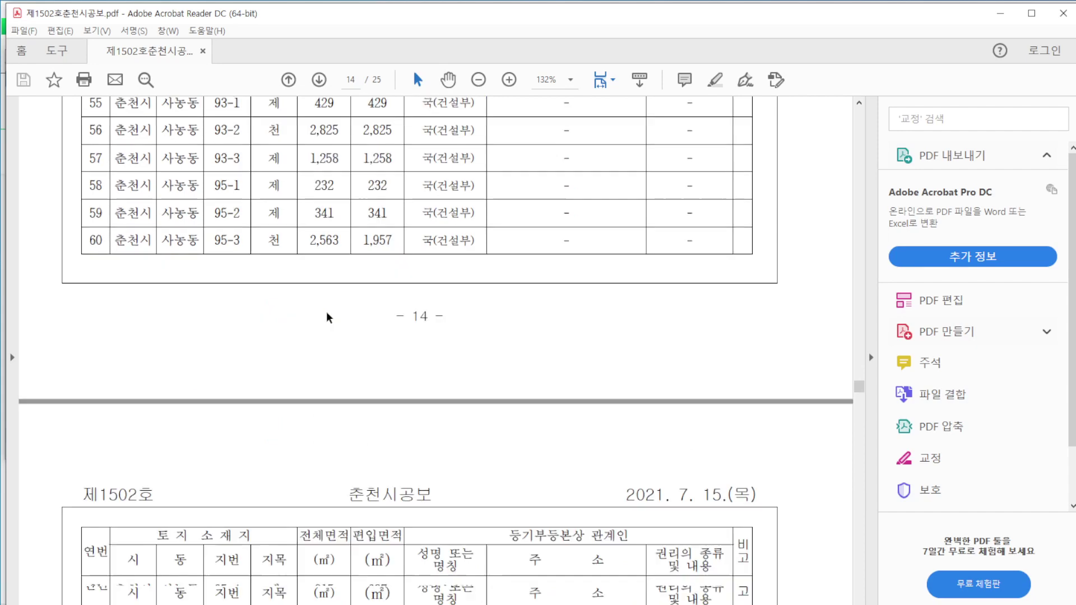
pyautogui.scroll(-18, 331, 317)
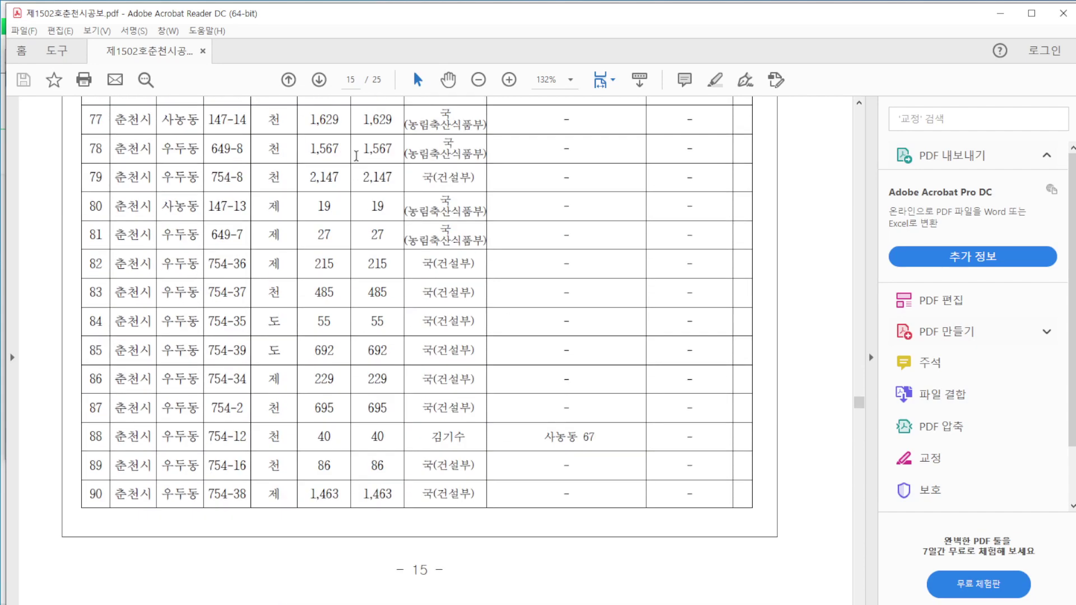
pyautogui.scroll(4, 235, 129)
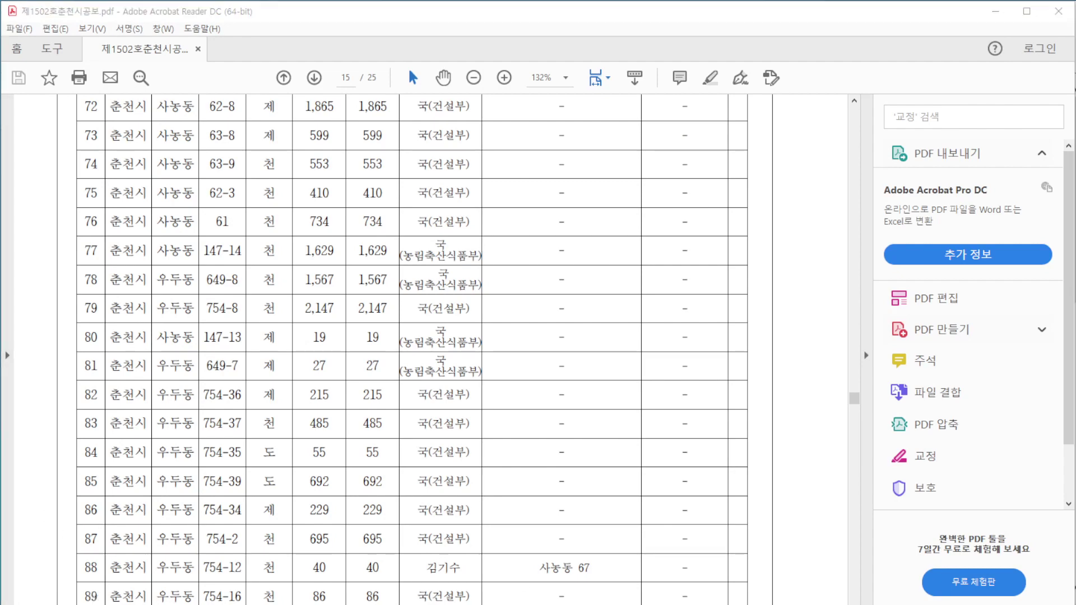
# Copy "small pdf" from the notes in 새 텍스트 문서.txt and paste it as the Naver search term in the browser
pyautogui.hotkey('alt', 'Tab')
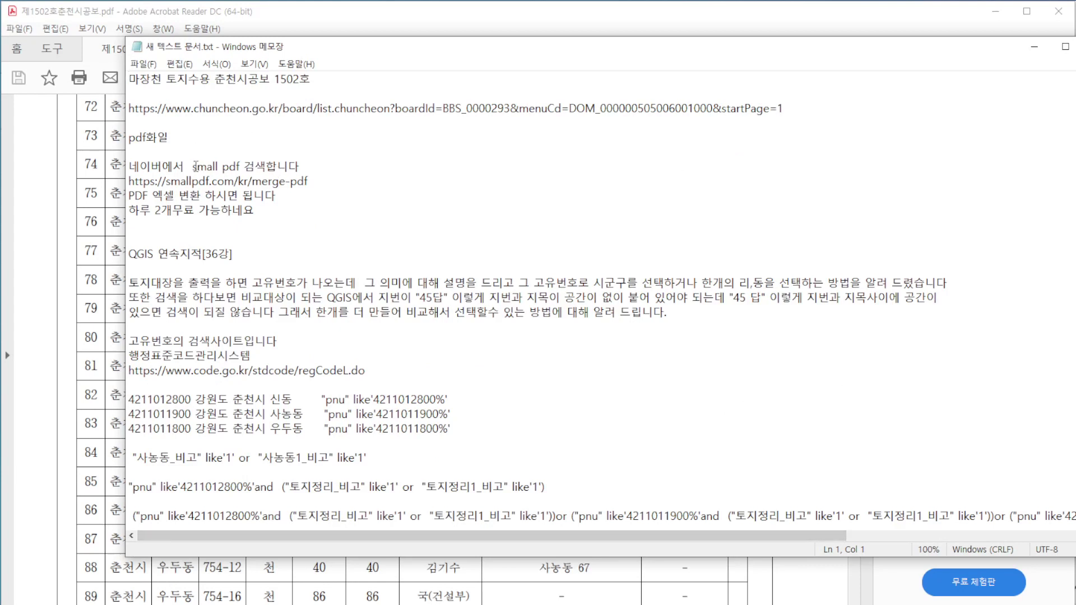
pyautogui.moveTo(201, 166); pyautogui.dragTo(226, 166)
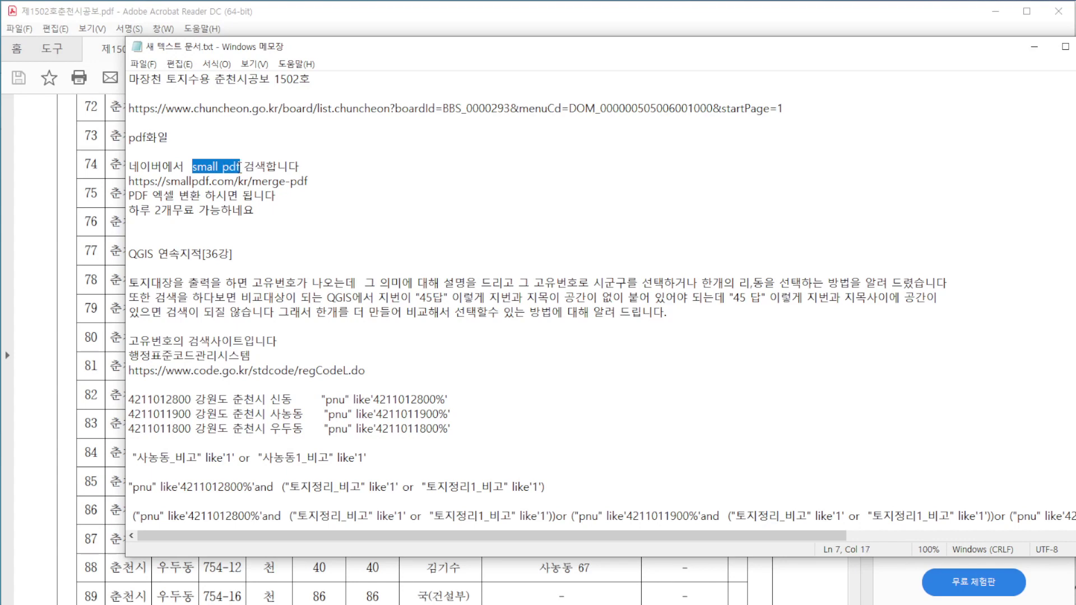
pyautogui.rightClick(230, 167)
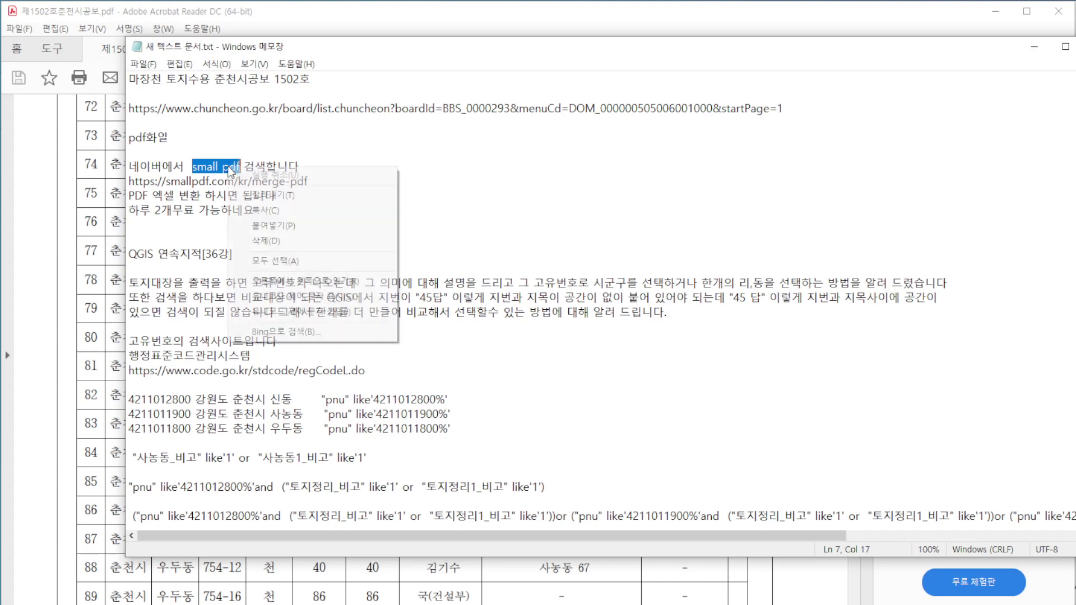
pyautogui.click(266, 211)
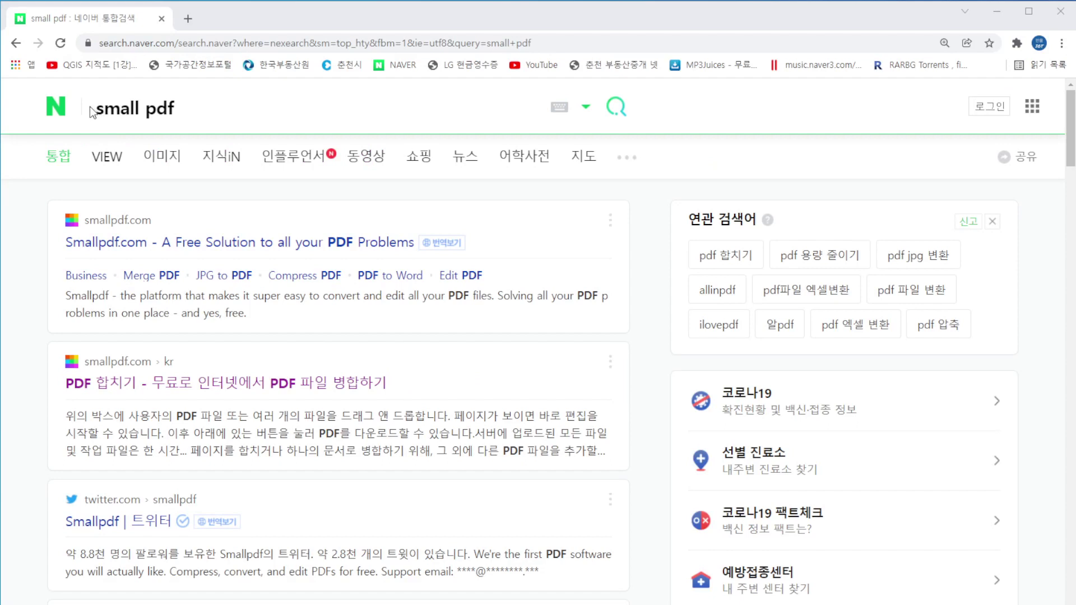
pyautogui.moveTo(97, 107); pyautogui.dragTo(217, 109)
pyautogui.hotkey('ctrl', 'v')
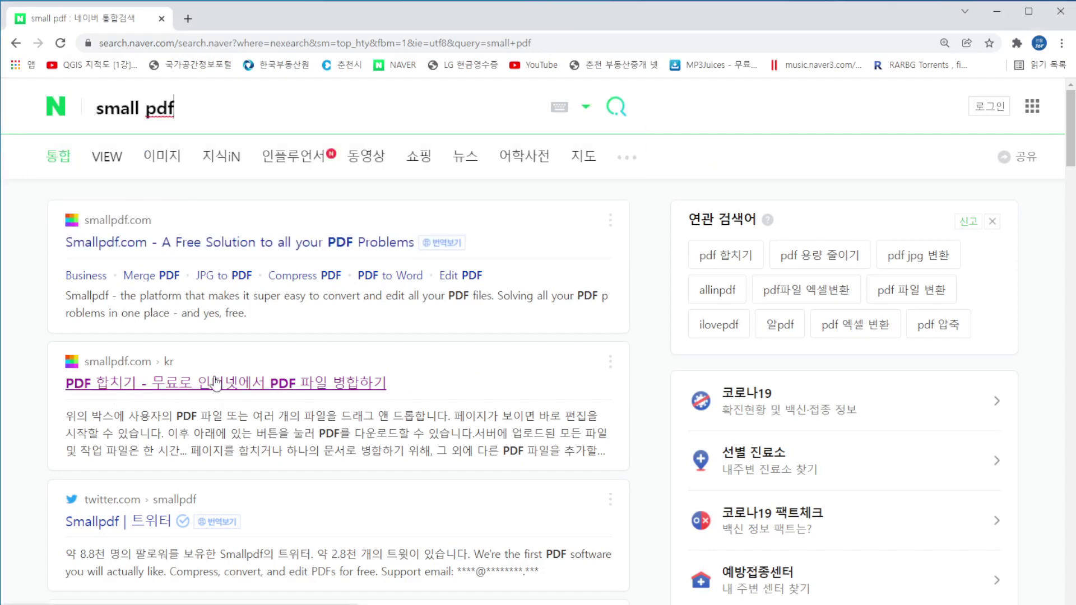
# Open the smallpdf.com PDF 합치기 search result and go to the site's PDF 엑셀 변환 tool
pyautogui.click(247, 384)
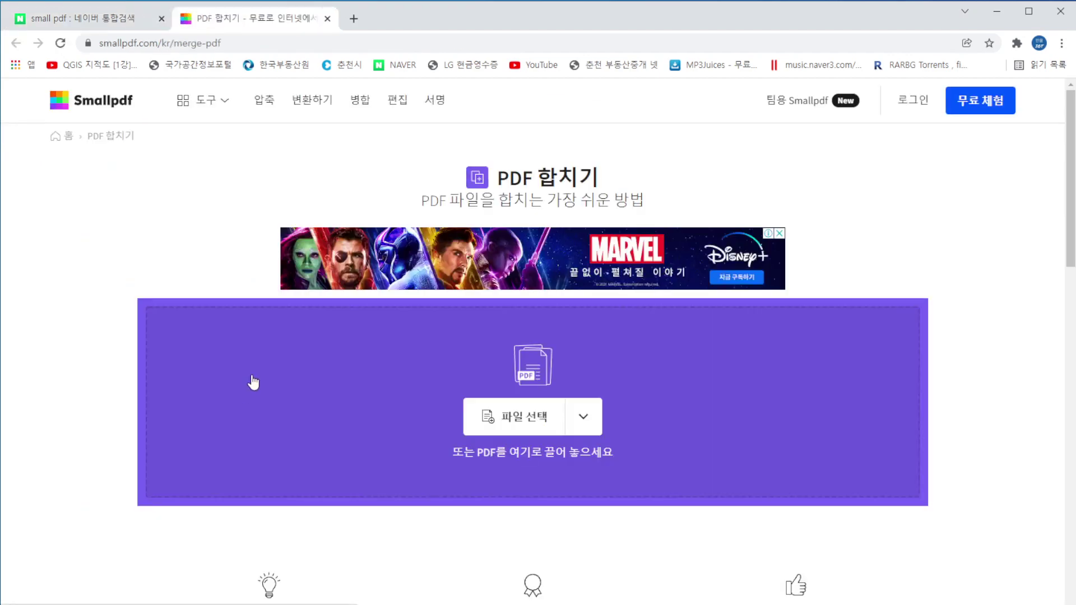
pyautogui.scroll(-15, 696, 269)
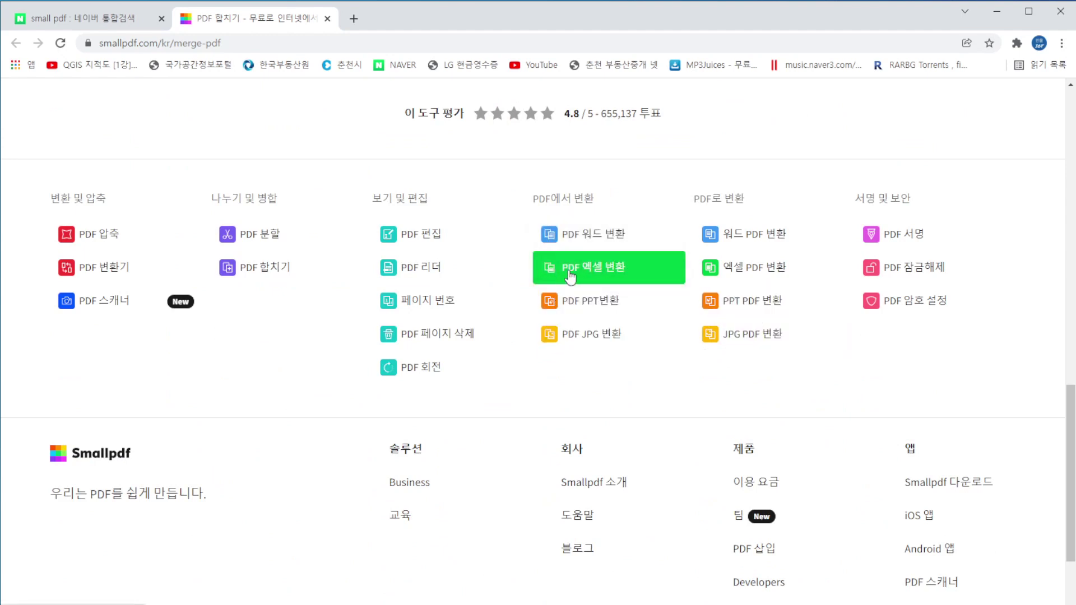
pyautogui.click(597, 272)
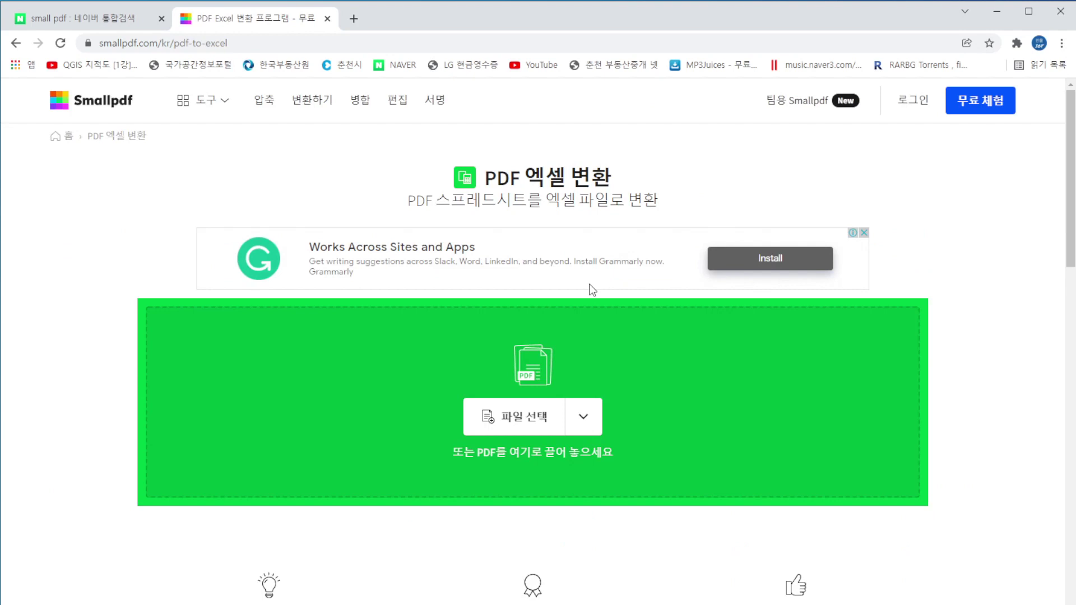
# Upload 제1502호춘천시공보.pdf from the ocam > 연속지적도36-1 folder to the converter
pyautogui.click(531, 421)
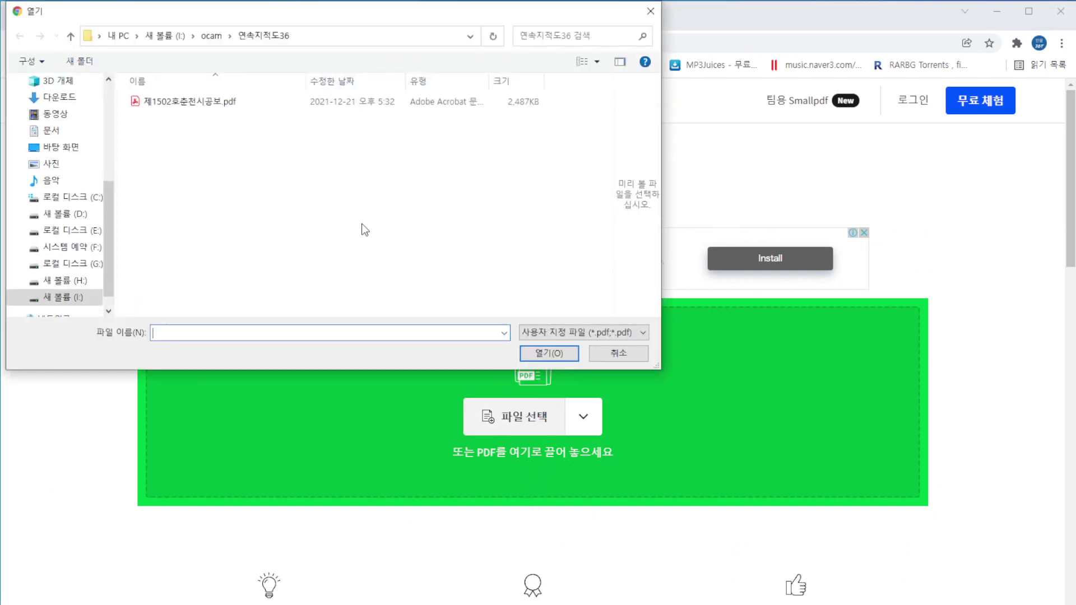
pyautogui.click(205, 103)
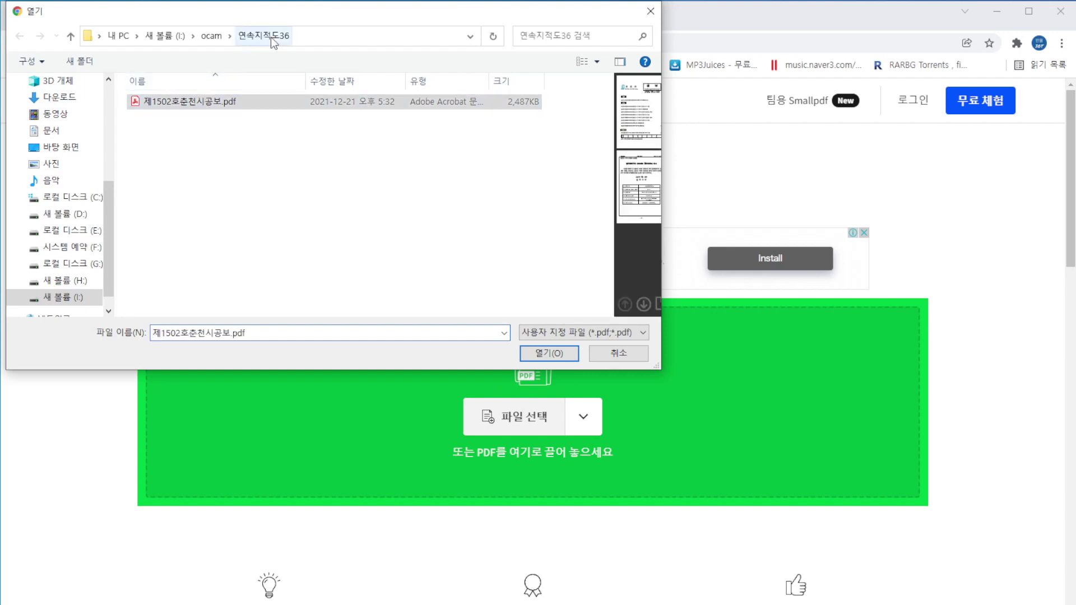
pyautogui.click(217, 39)
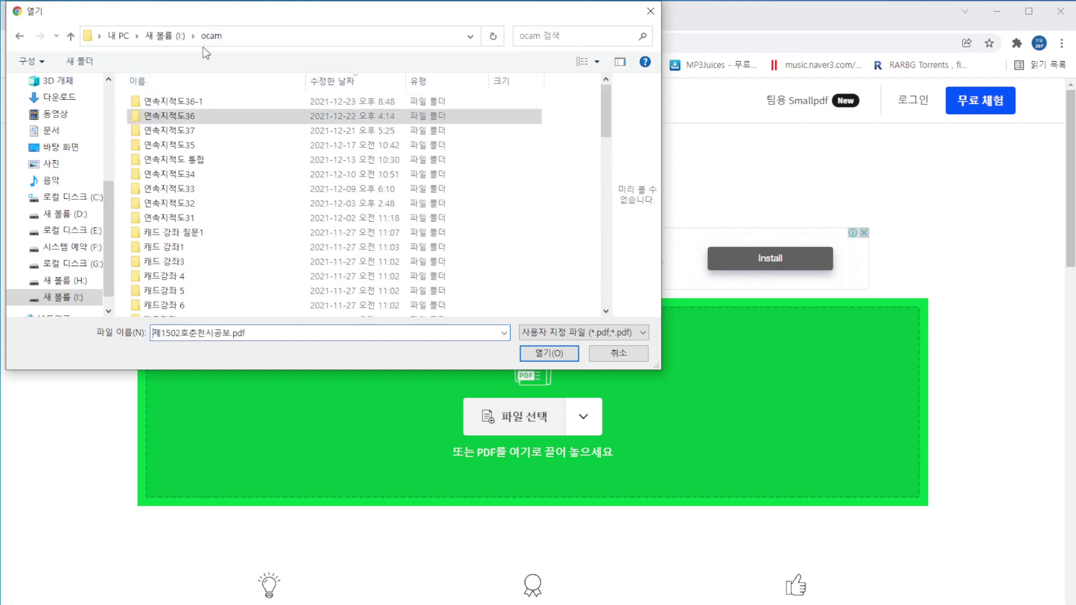
pyautogui.doubleClick(188, 105)
pyautogui.click(193, 104)
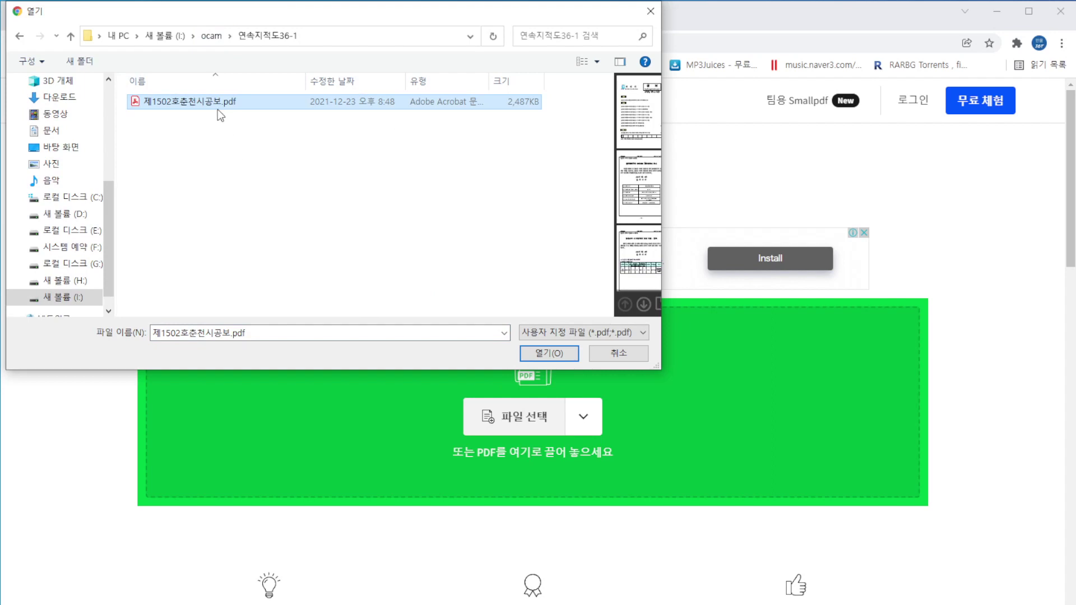
pyautogui.click(547, 352)
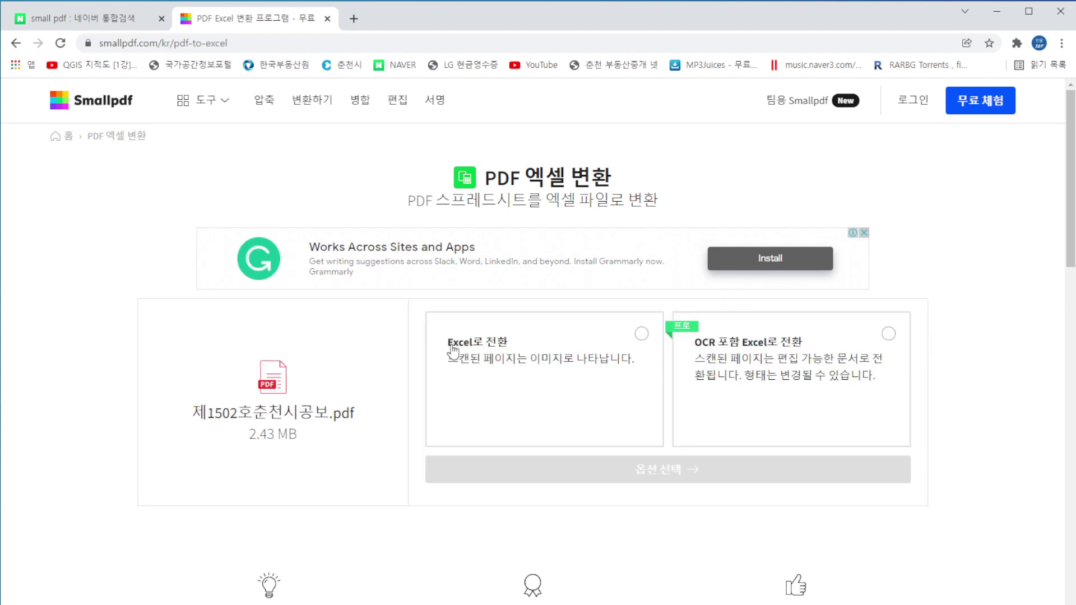
# Choose the Excel로 전환 option without OCR and start converting the gazette PDF
pyautogui.click(641, 335)
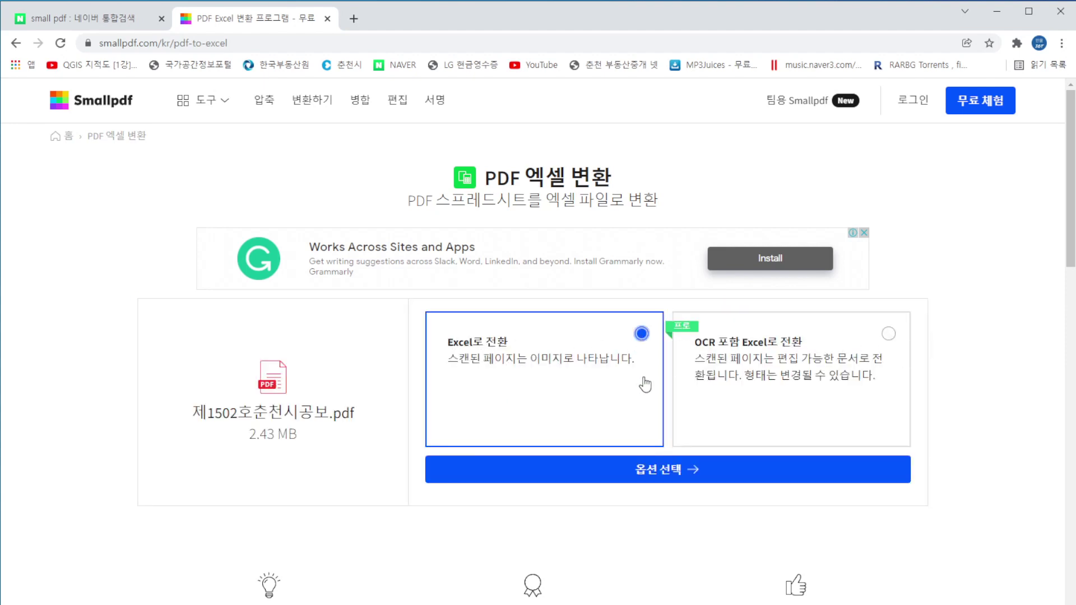
pyautogui.click(664, 473)
pyautogui.scroll(-2, 929, 418)
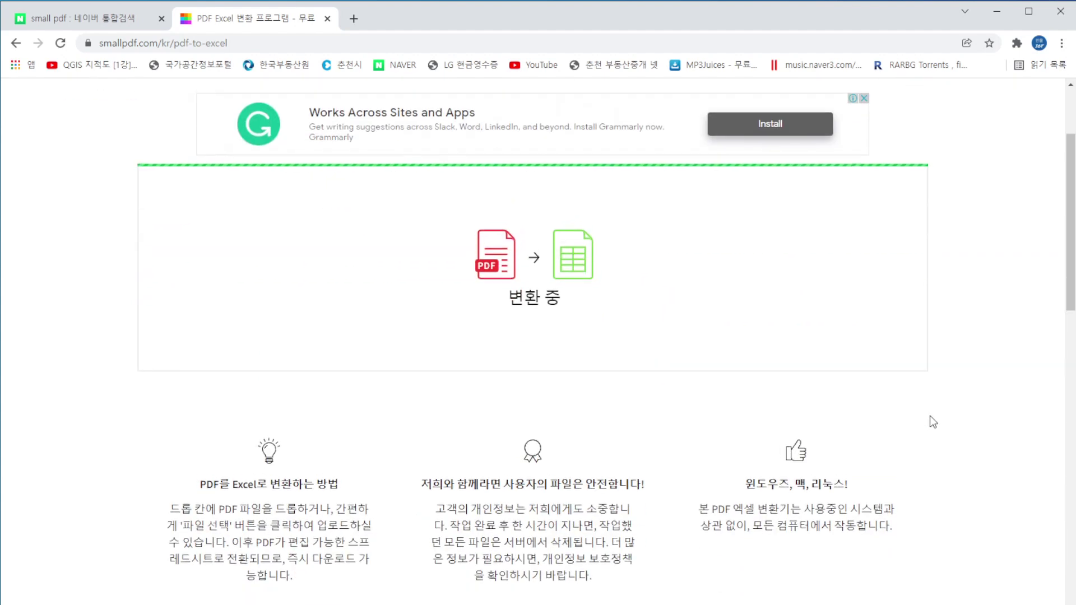
# Dismiss the site's pop-ups, then download and open the converted file 제1502호춘천시공보-변환됨.xlsx
pyautogui.scroll(1, 930, 416)
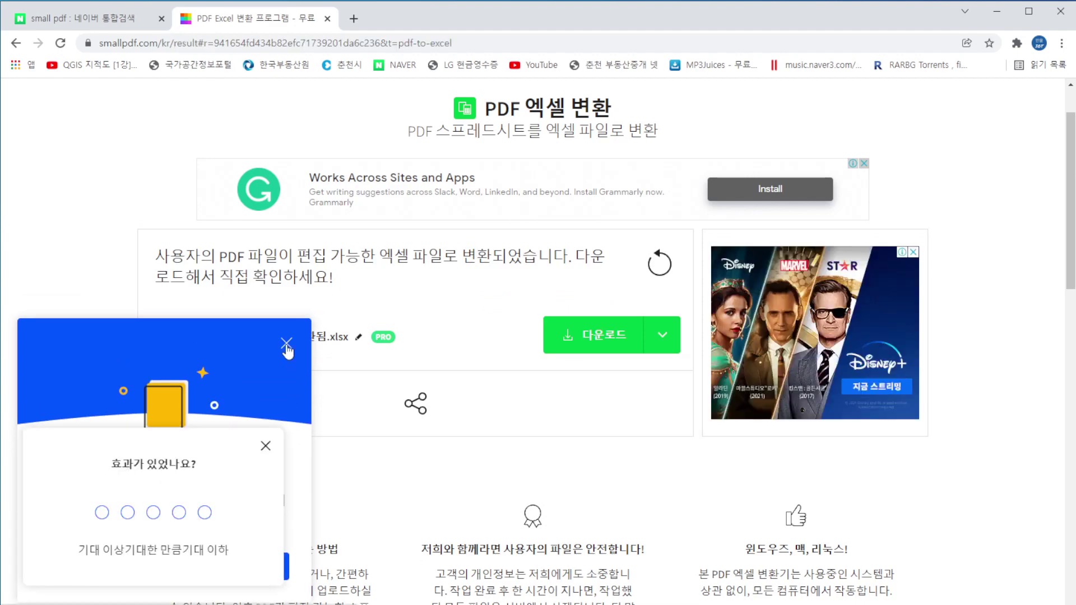
pyautogui.click(265, 446)
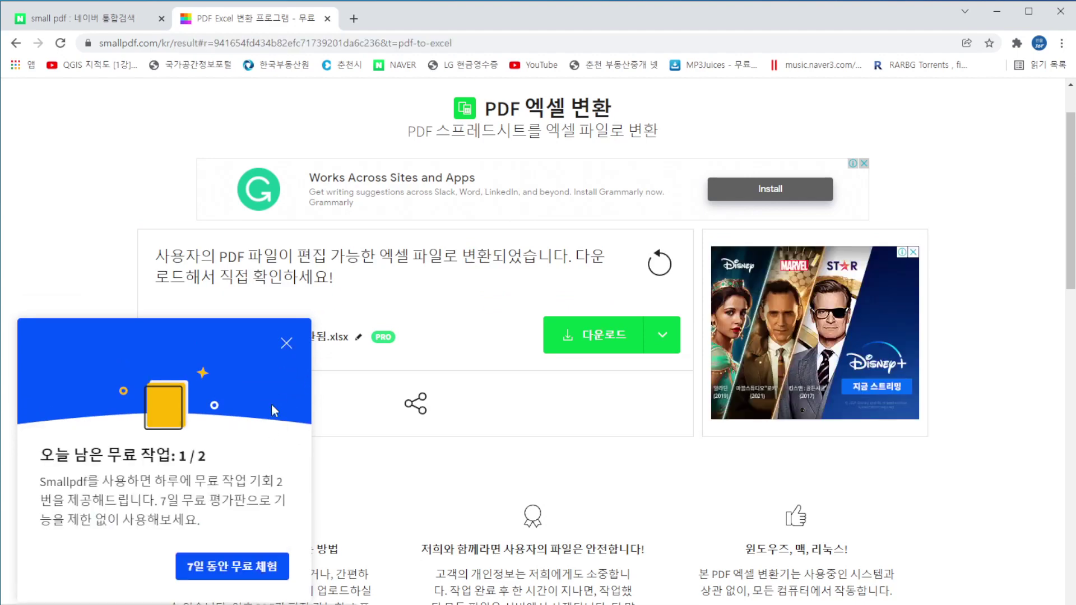
pyautogui.click(286, 351)
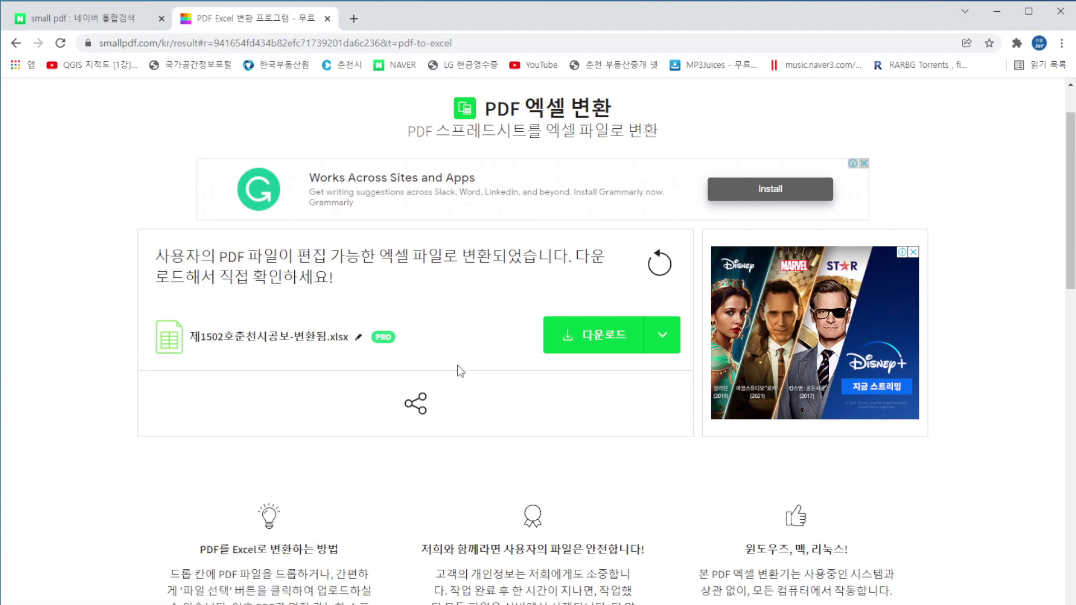
pyautogui.click(596, 336)
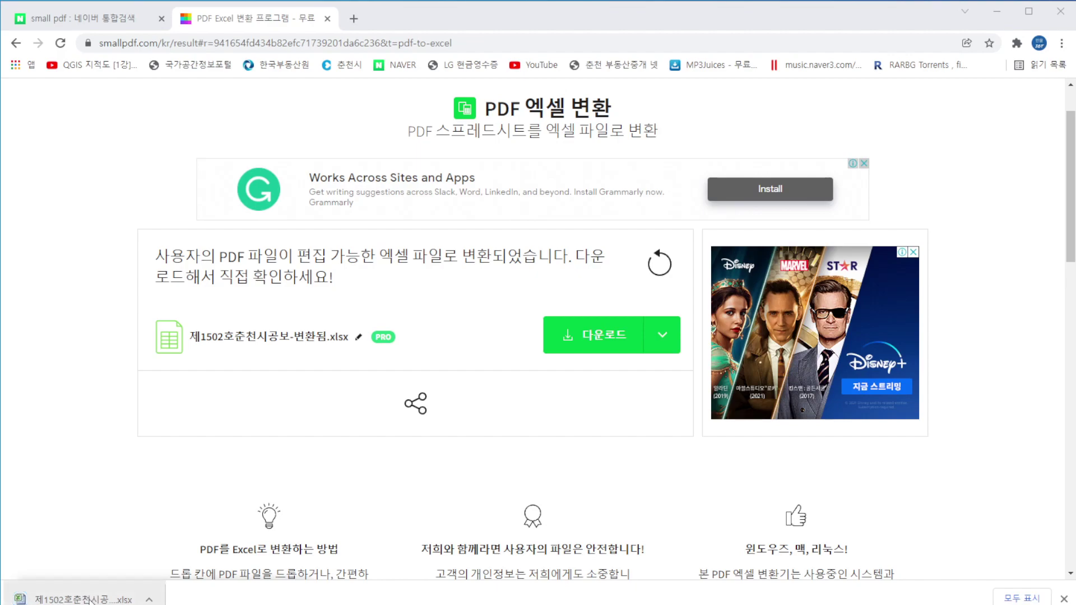
pyautogui.click(69, 600)
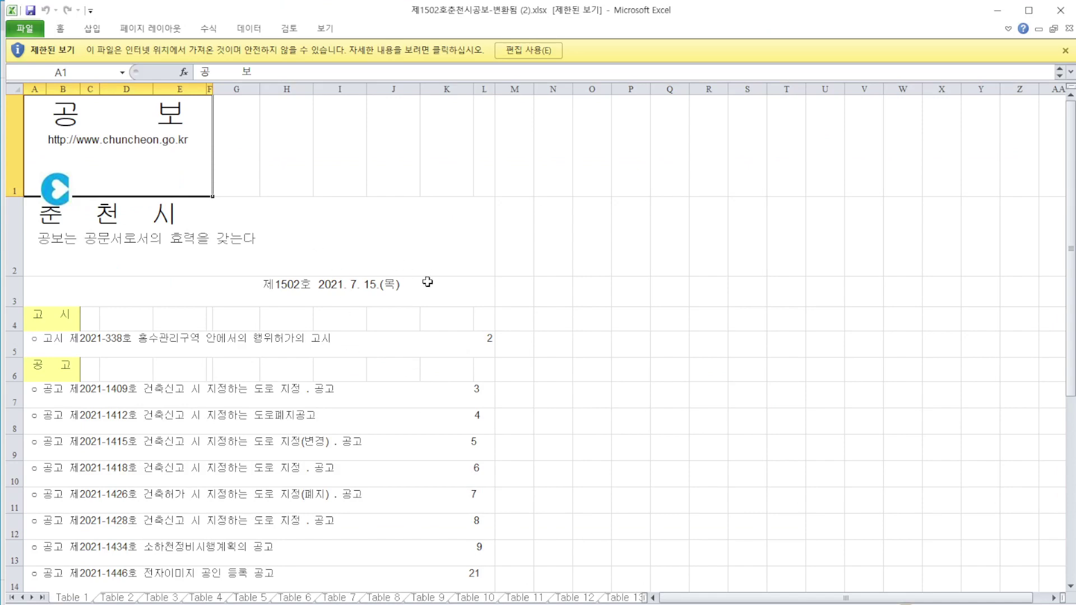
# Look through sheets Table 1 to Table 10 of the converted workbook for the 마장천 notice and its location map
pyautogui.scroll(-12, 413, 302)
pyautogui.scroll(12, 405, 312)
pyautogui.click(138, 598)
pyautogui.click(208, 598)
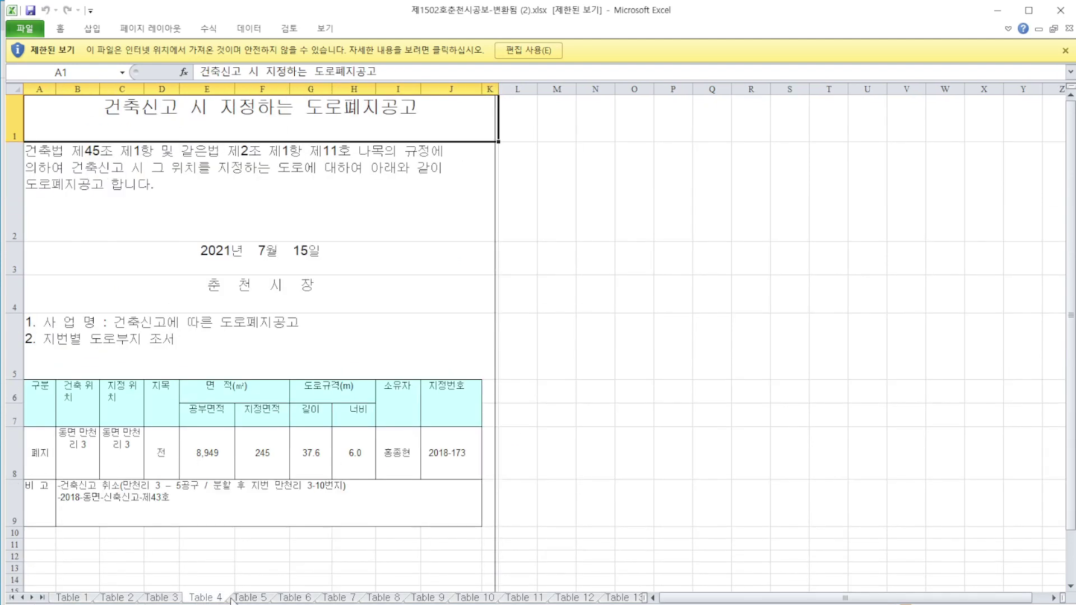
pyautogui.click(250, 597)
pyautogui.click(338, 598)
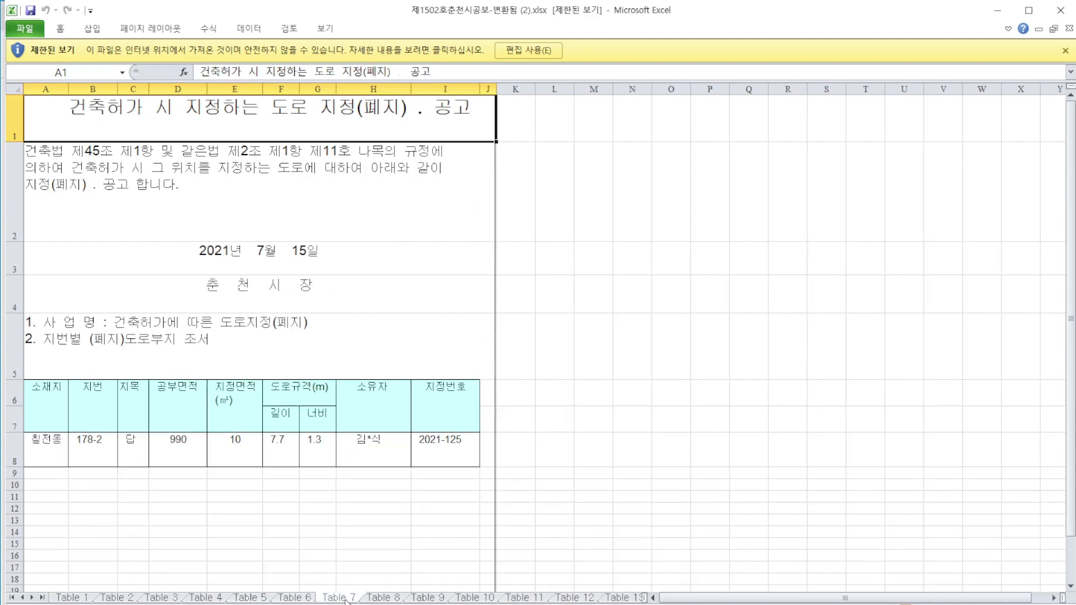
pyautogui.click(394, 598)
pyautogui.click(428, 597)
pyautogui.click(476, 598)
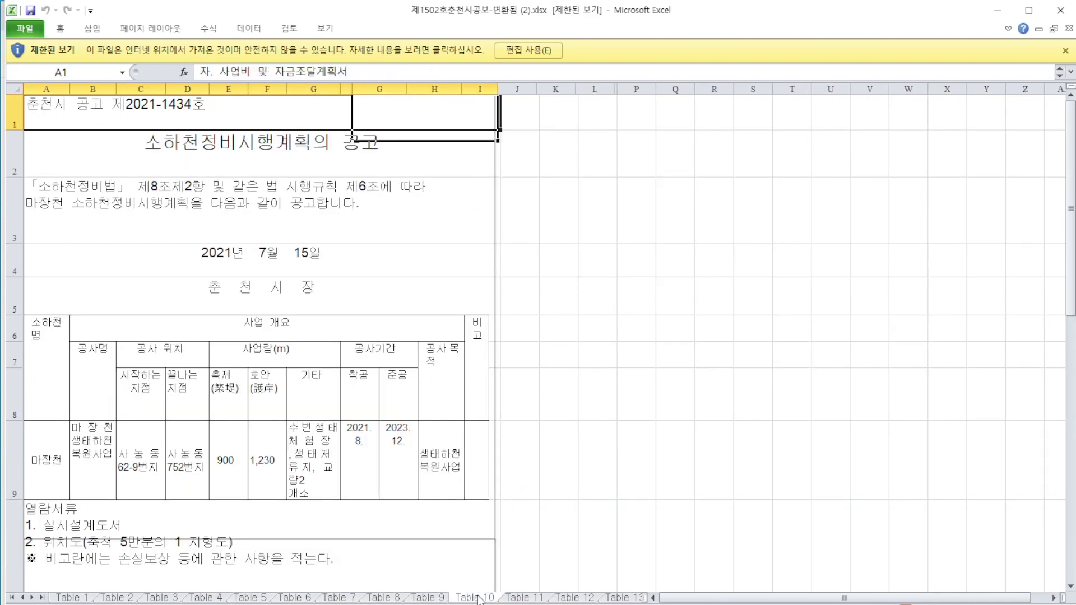
pyautogui.scroll(-6, 360, 482)
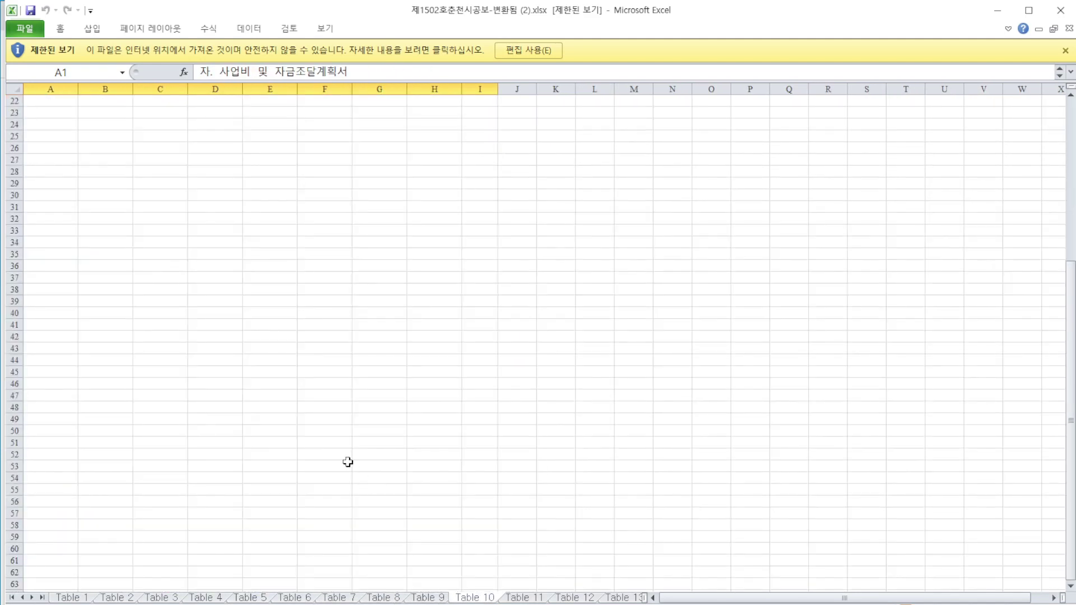
pyautogui.scroll(4, 348, 462)
pyautogui.scroll(-1, 347, 462)
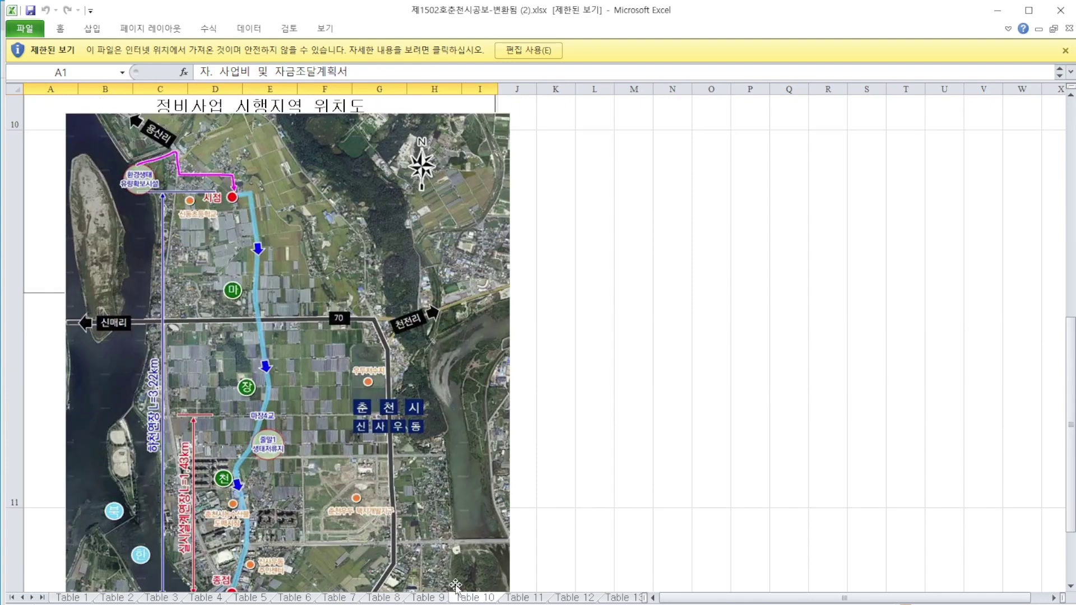
# Copy the 토지세목조서 table on sheet Table 11, from the 연번 header through row 167, leaving out the 합계 row
pyautogui.click(523, 598)
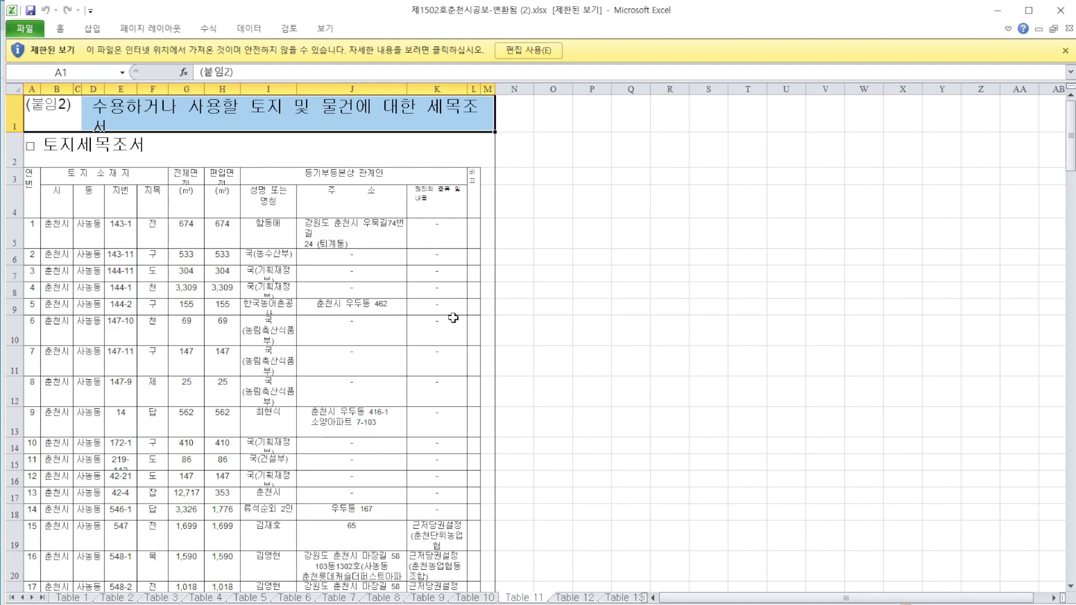
pyautogui.scroll(-15, 726, 428)
pyautogui.scroll(-20, 688, 445)
pyautogui.scroll(20, 682, 437)
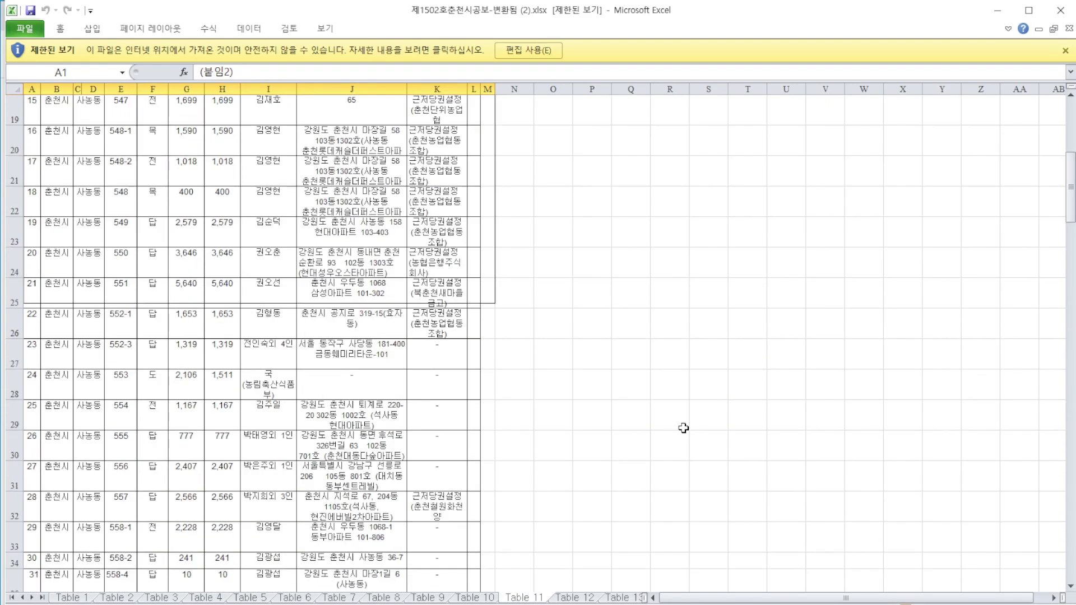
pyautogui.scroll(6, 683, 428)
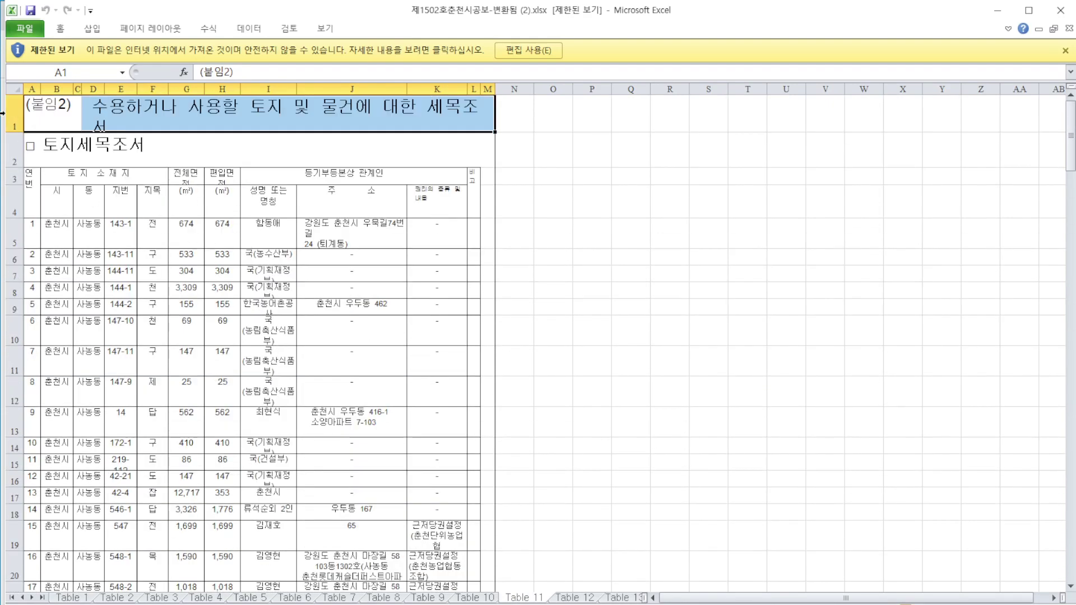
pyautogui.moveTo(31, 176); pyautogui.dragTo(466, 571)
pyautogui.moveTo(454, 499); pyautogui.dragTo(472, 539)
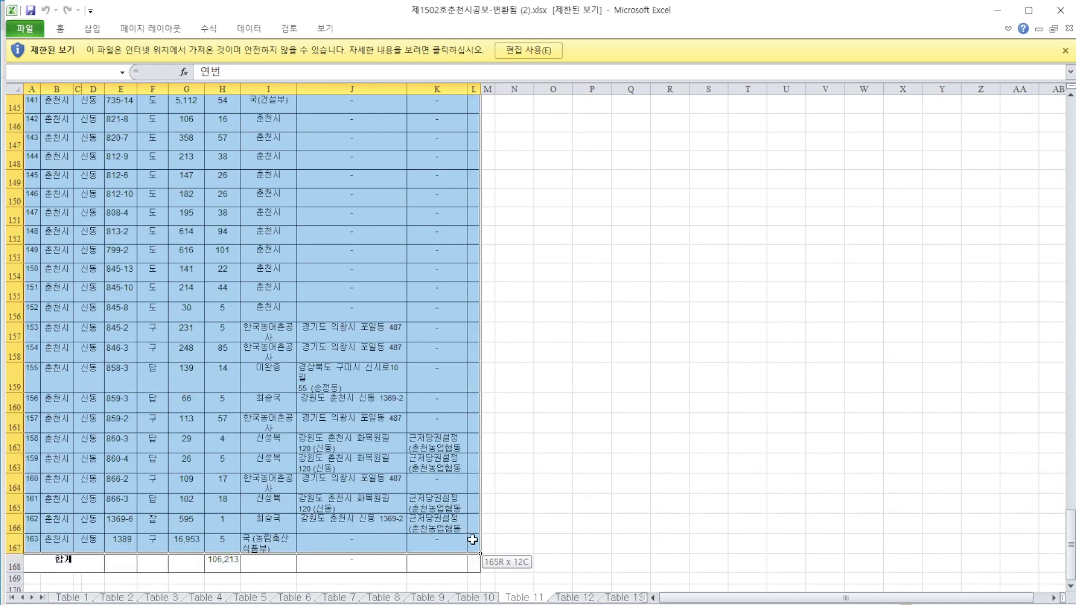
pyautogui.rightClick(444, 399)
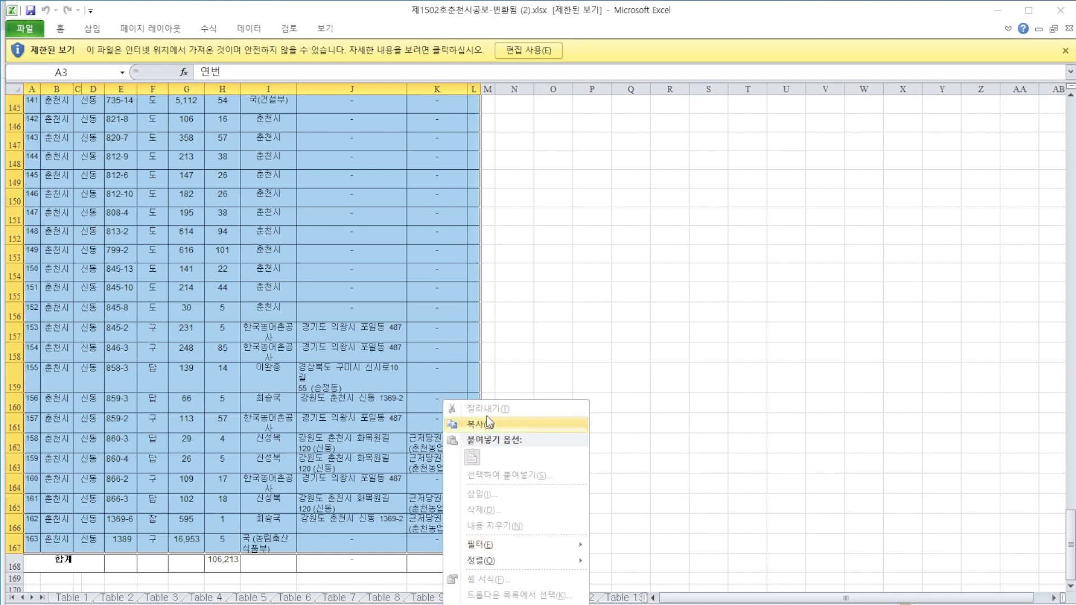
pyautogui.click(481, 424)
pyautogui.scroll(20, 121, 108)
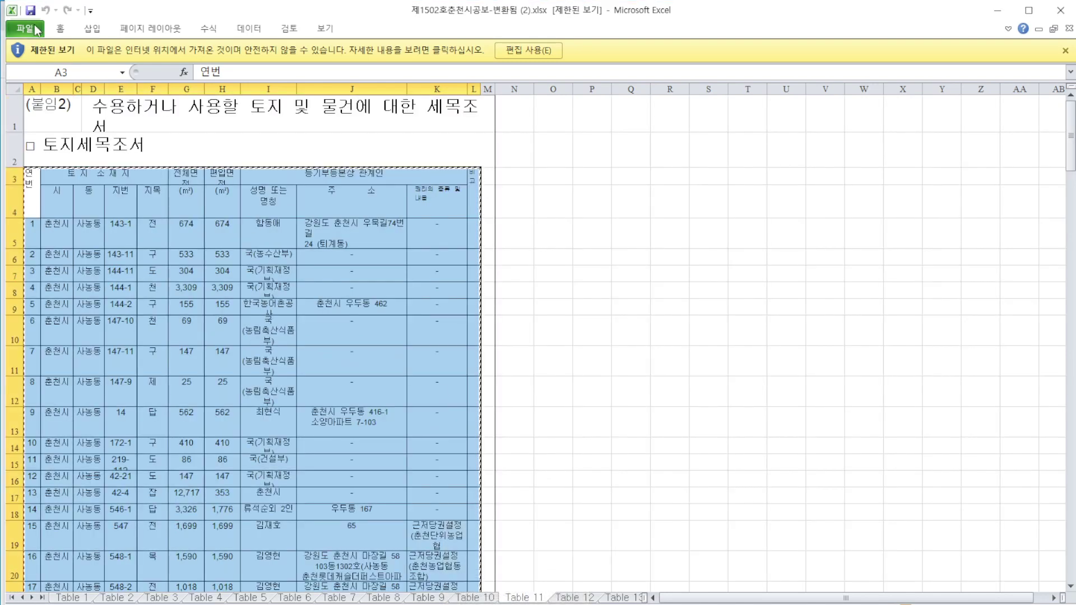
# Create a blank workbook and paste the copied land table at cell A1 in HTML format
pyautogui.click(25, 28)
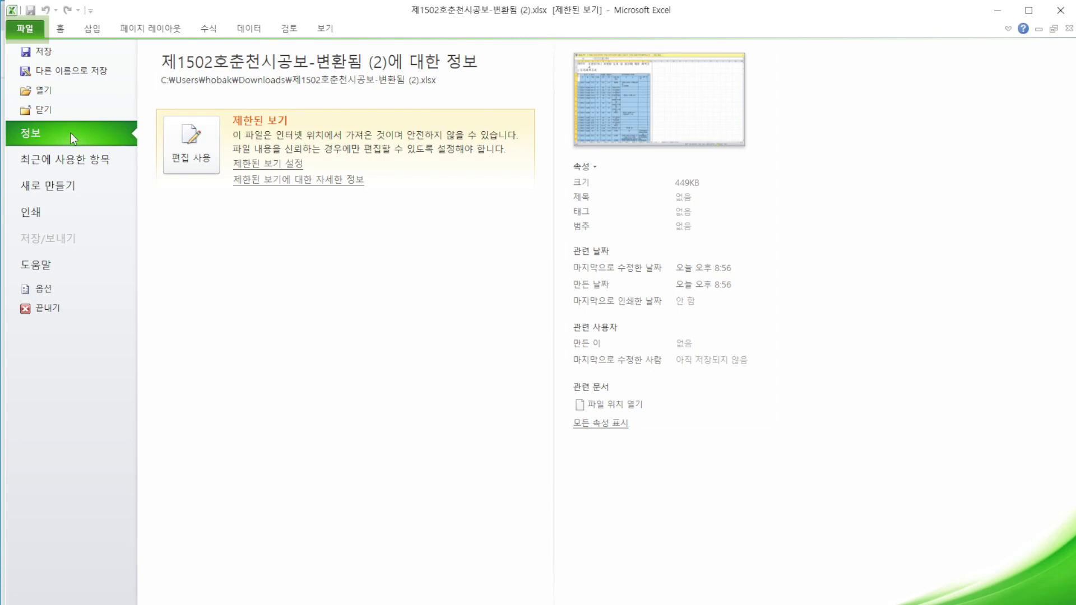
pyautogui.click(76, 184)
pyautogui.click(731, 350)
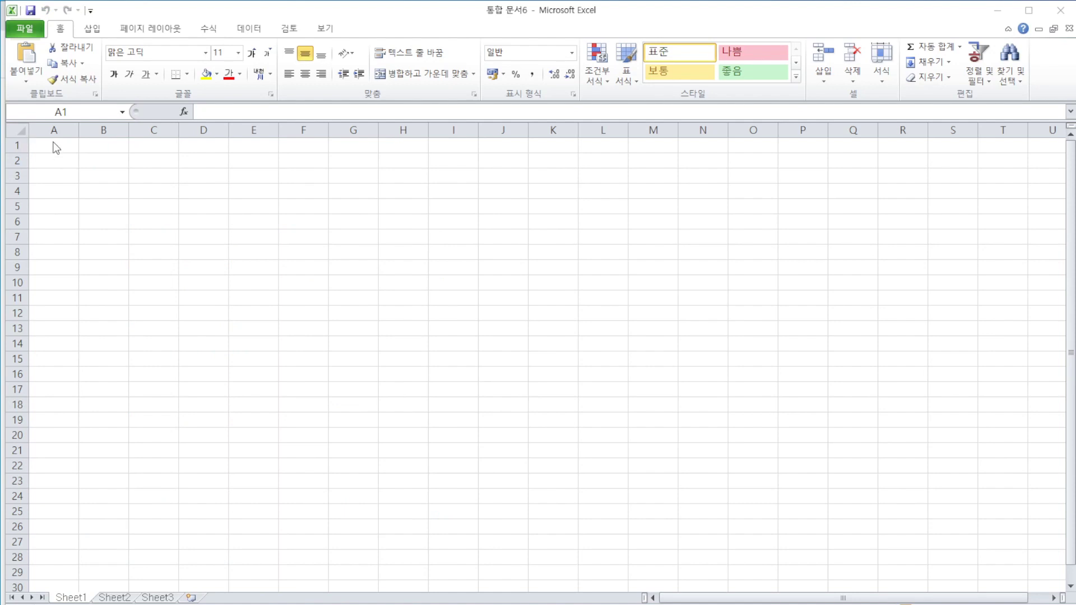
pyautogui.rightClick(60, 149)
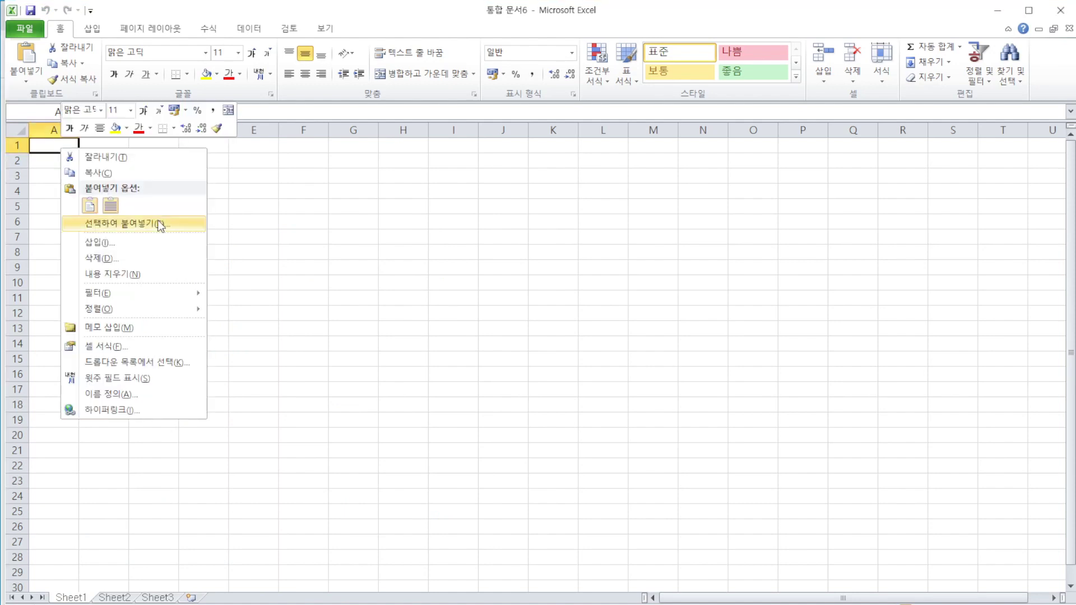
pyautogui.click(160, 224)
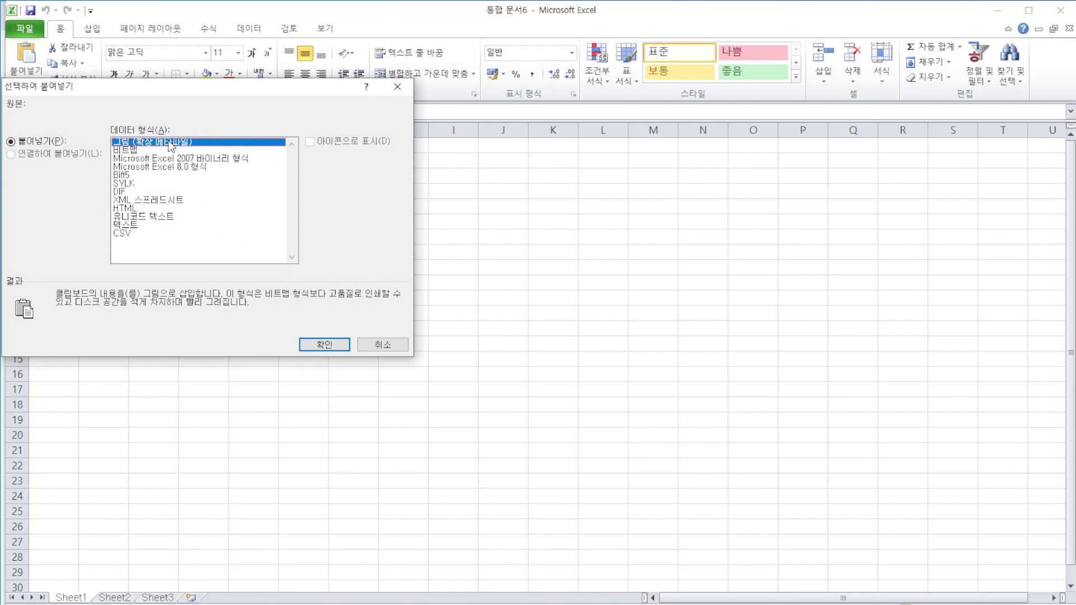
pyautogui.click(133, 208)
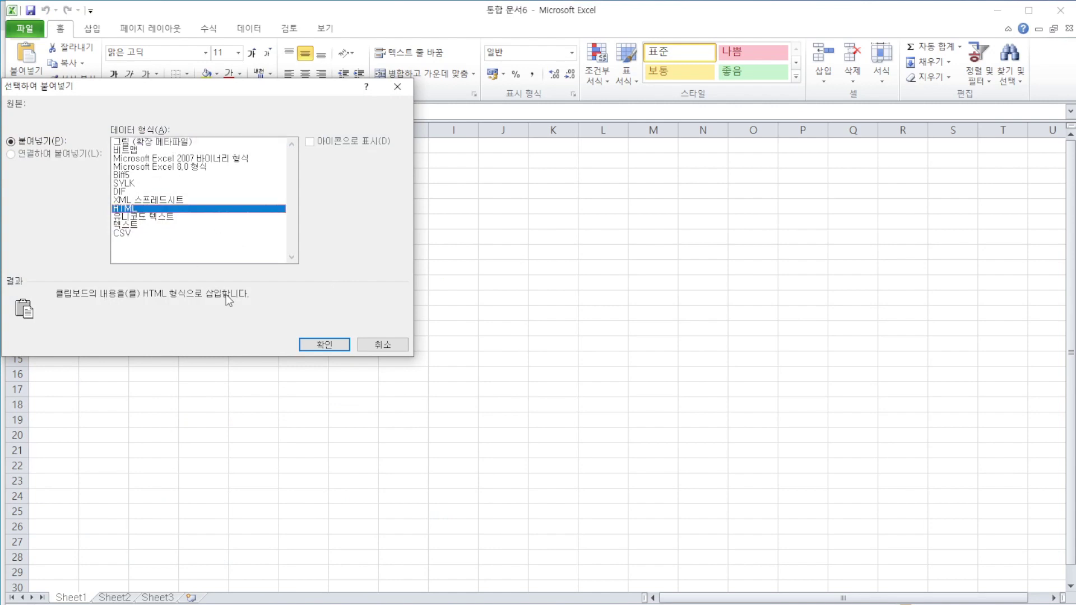
pyautogui.click(336, 344)
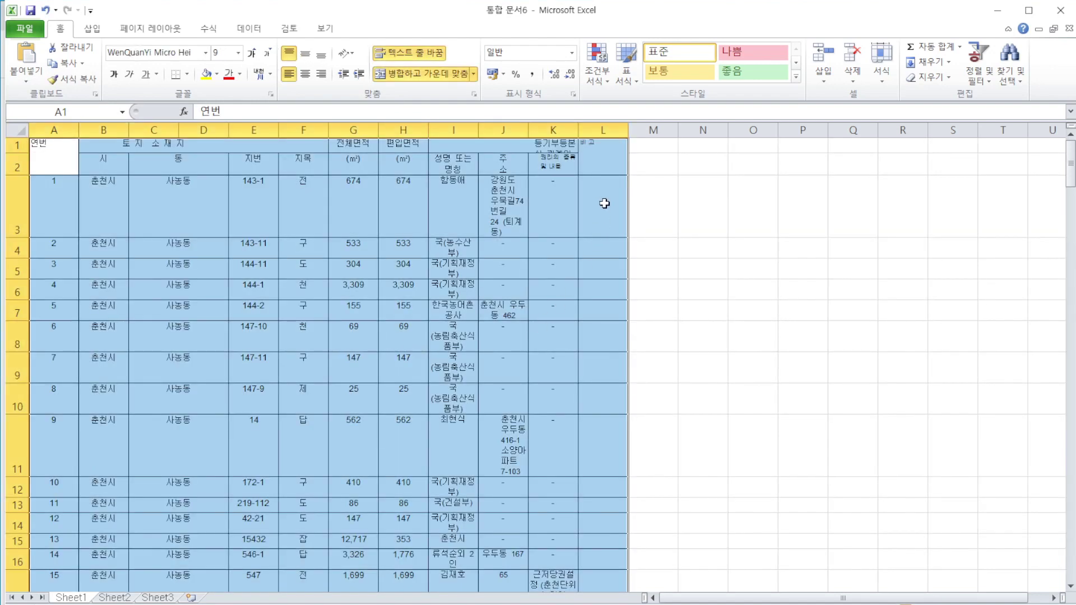
# Delete the entire first header row, containing 토지 소재지, 전체면적 and 편입면적, from the pasted table
pyautogui.click(610, 157)
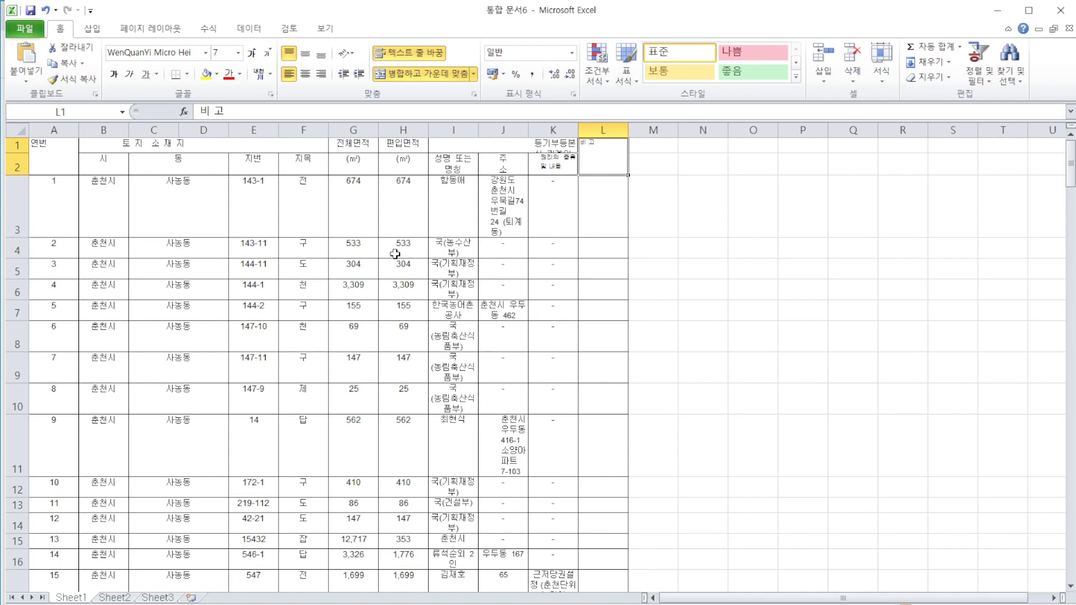
pyautogui.click(96, 142)
pyautogui.moveTo(227, 142); pyautogui.dragTo(555, 145)
pyautogui.rightClick(493, 144)
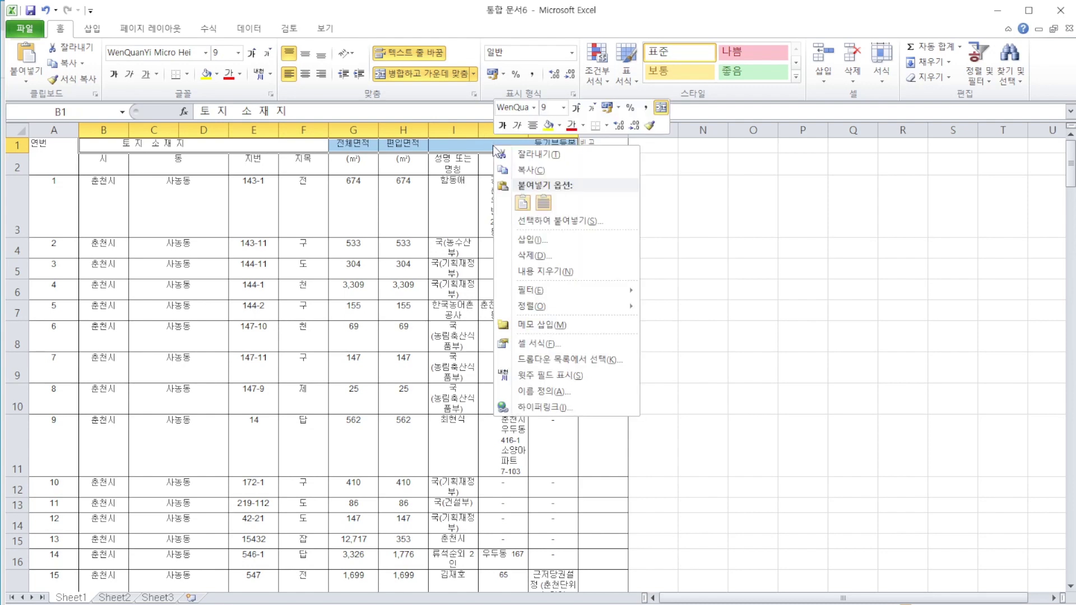
pyautogui.click(557, 255)
pyautogui.click(554, 256)
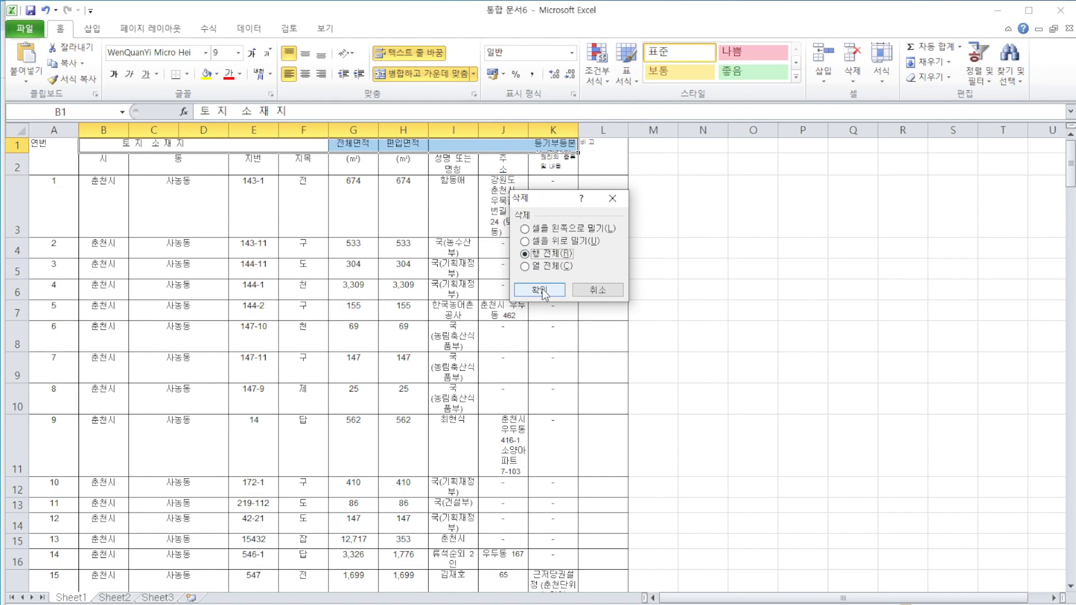
pyautogui.click(541, 290)
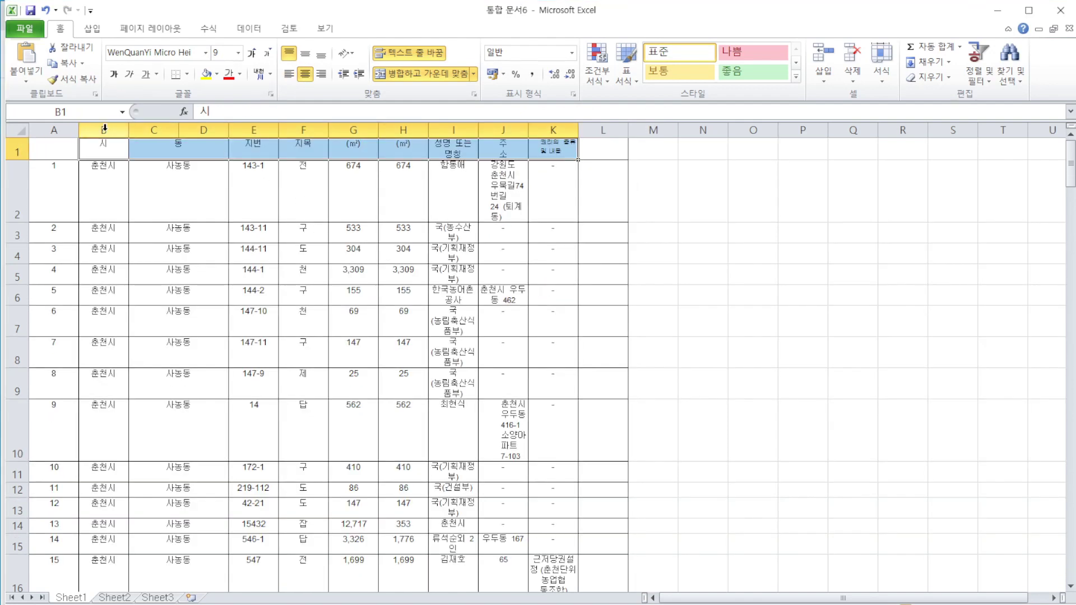
# Enter the missing column headers 번호 in cell A1 and 비고 in cell L1
pyautogui.doubleClick(52, 147)
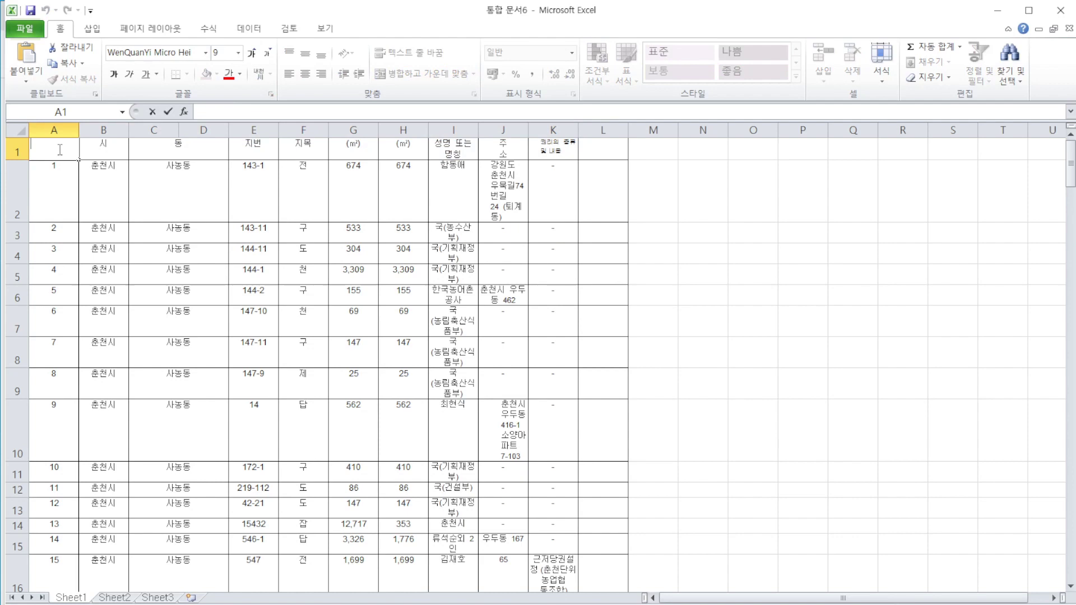
pyautogui.write('버')
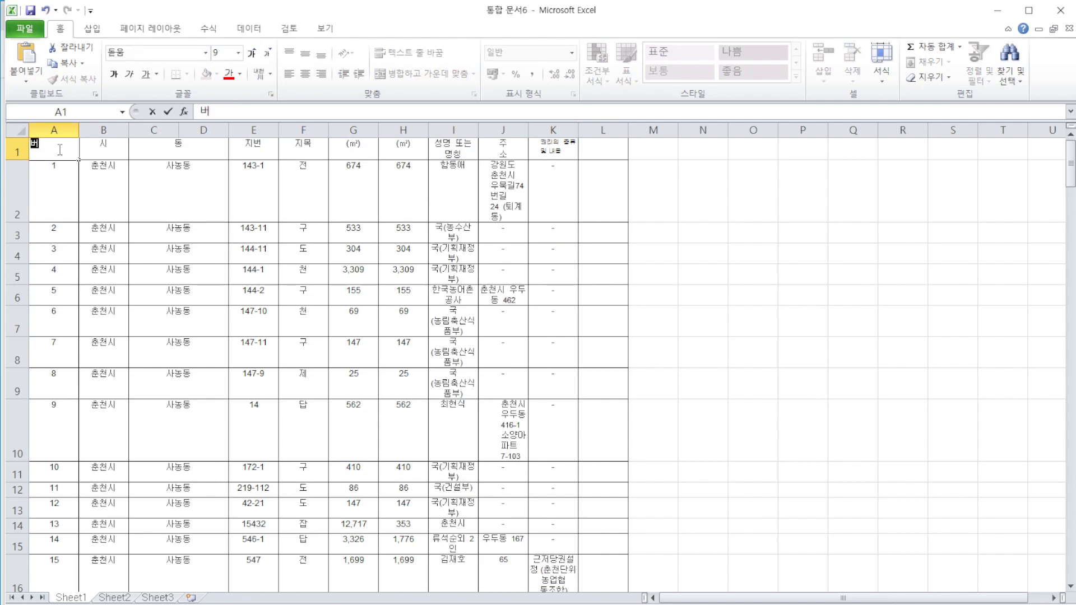
pyautogui.write('호')
pyautogui.click(599, 148)
pyautogui.doubleClick(599, 150)
pyautogui.write('비고')
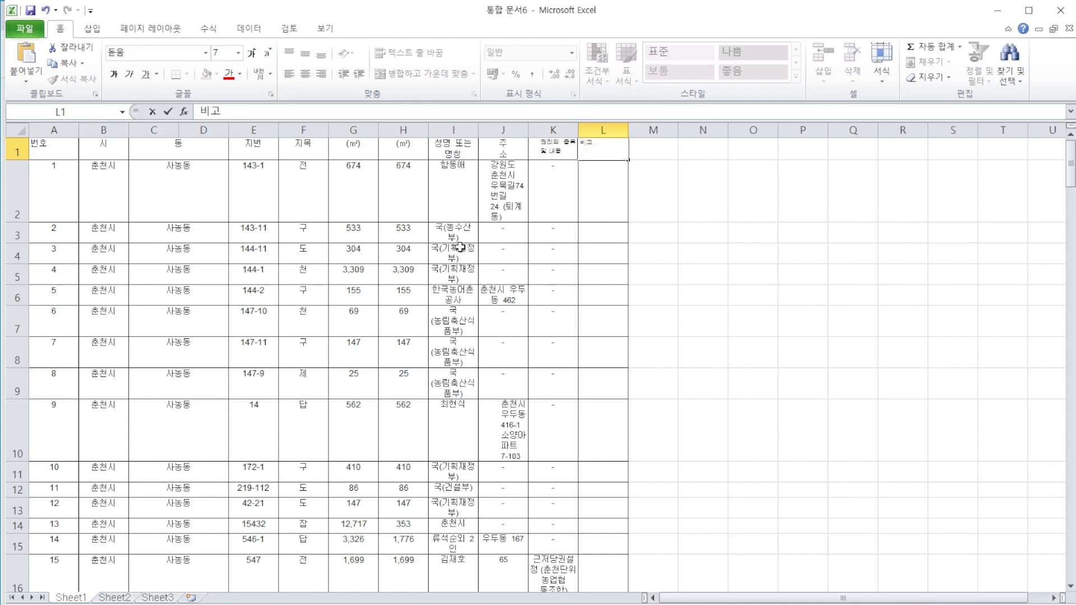
# Delete the 주소 column and the 성명 또는 명칭 column from the land table
pyautogui.click(506, 129)
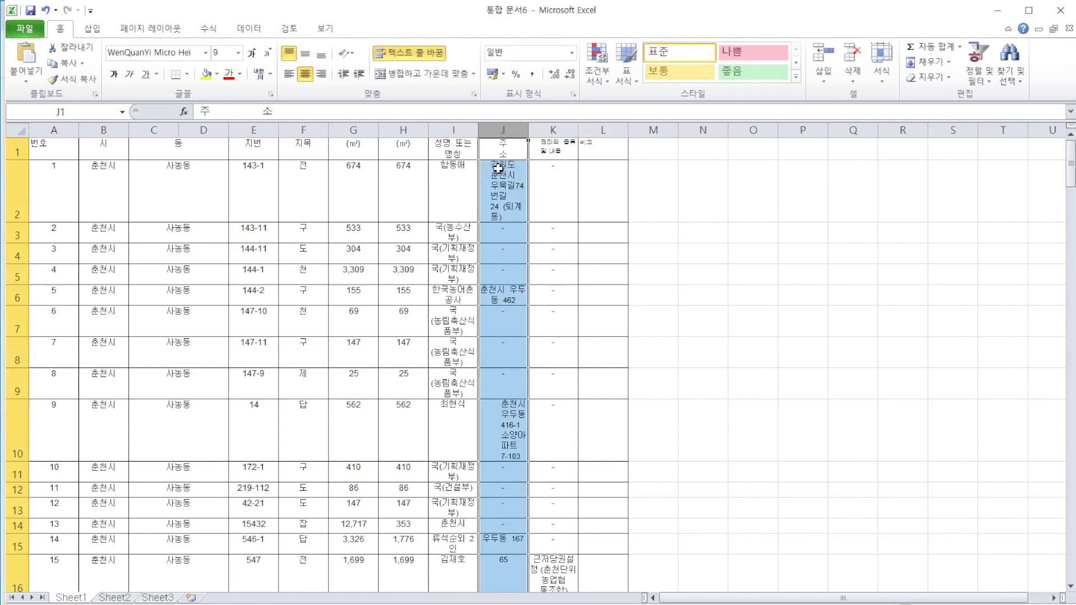
pyautogui.press('Delete')
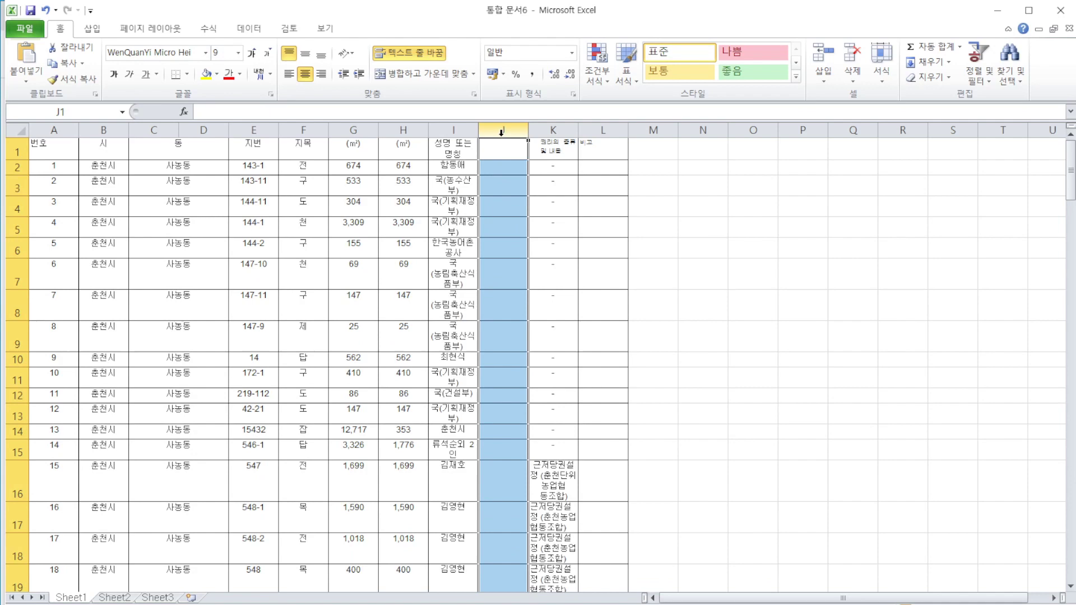
pyautogui.rightClick(504, 153)
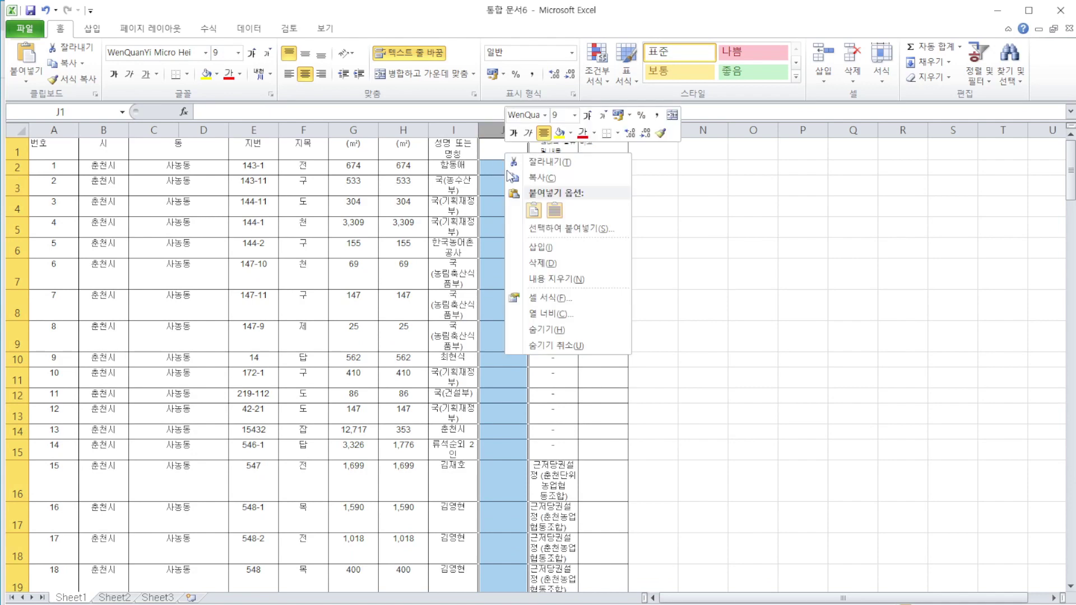
pyautogui.click(541, 261)
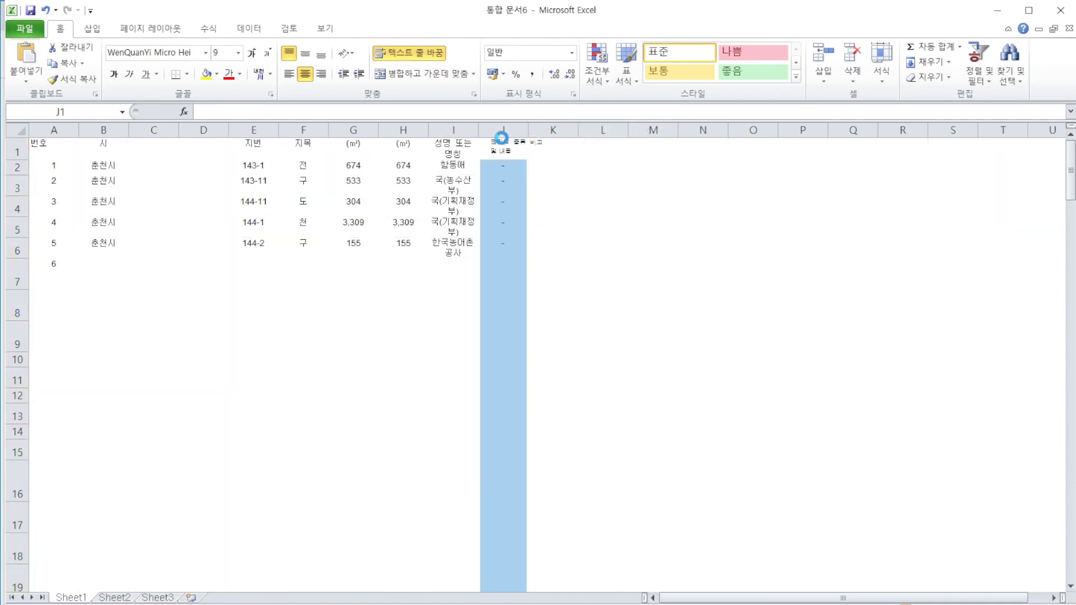
pyautogui.click(449, 131)
pyautogui.rightClick(449, 136)
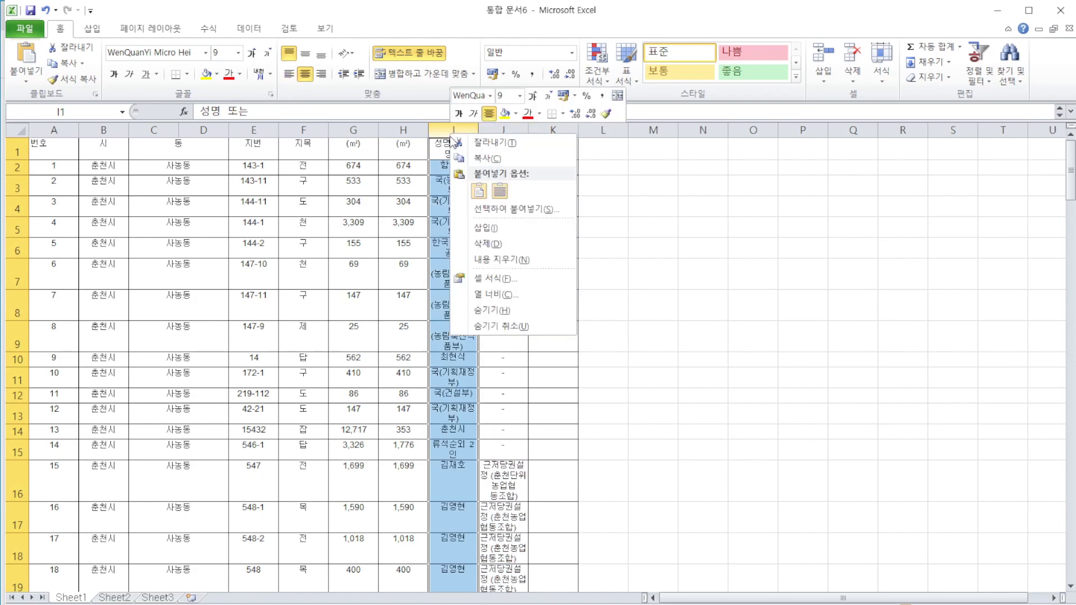
pyautogui.click(505, 242)
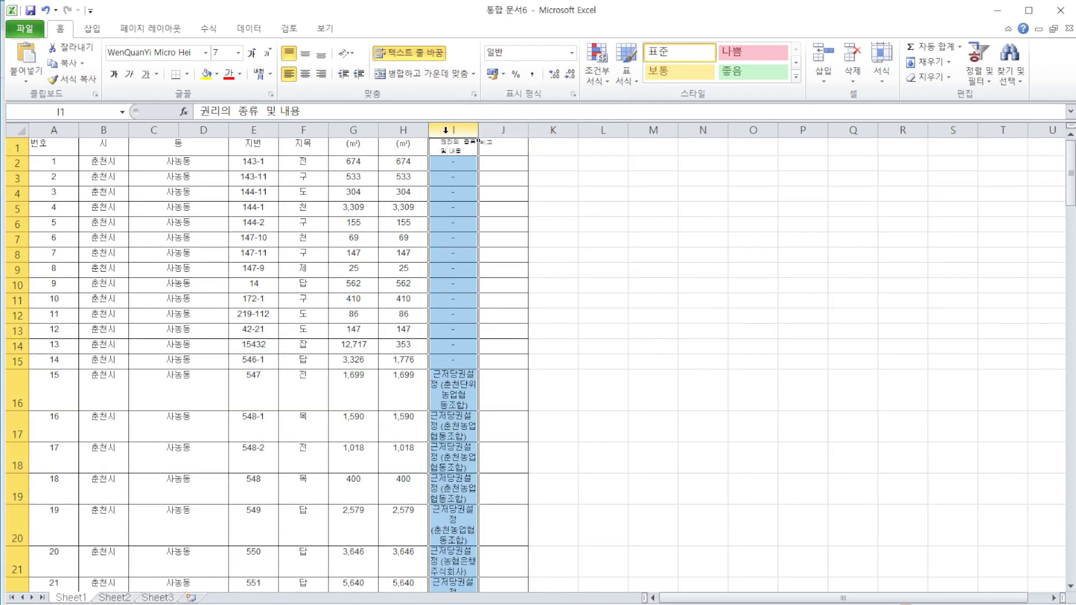
# Delete the 권리의 종류 및 내용 column from the land table
pyautogui.rightClick(446, 133)
pyautogui.click(485, 243)
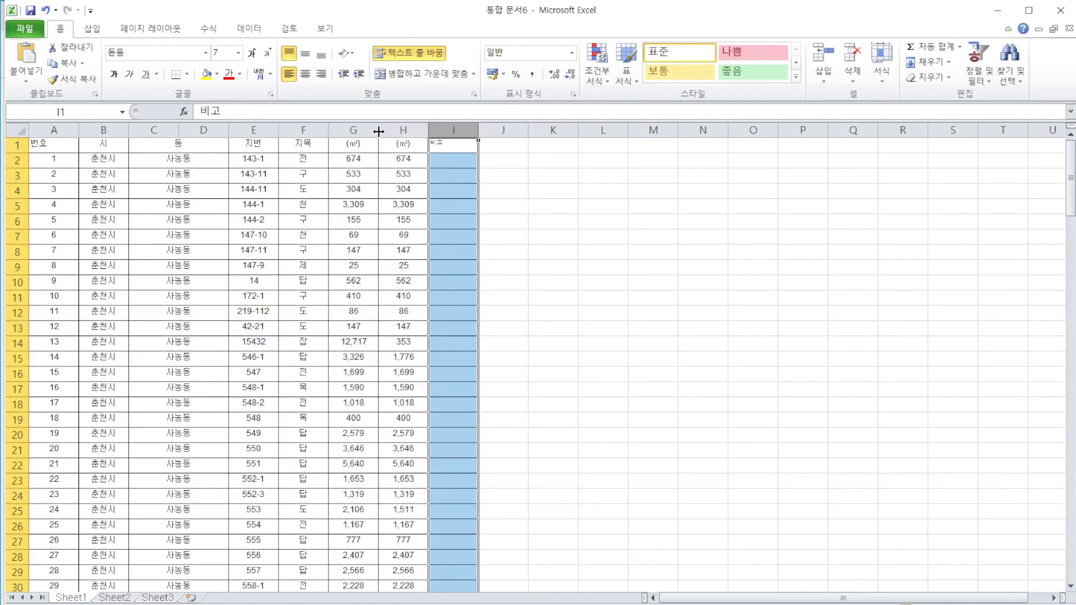
pyautogui.rightClick(402, 133)
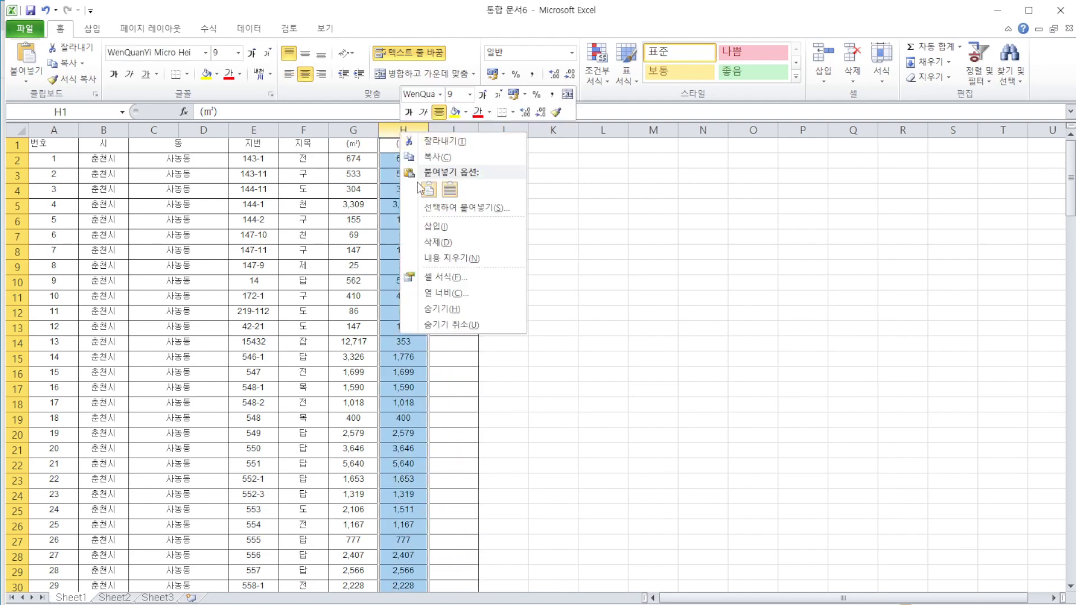
pyautogui.click(436, 242)
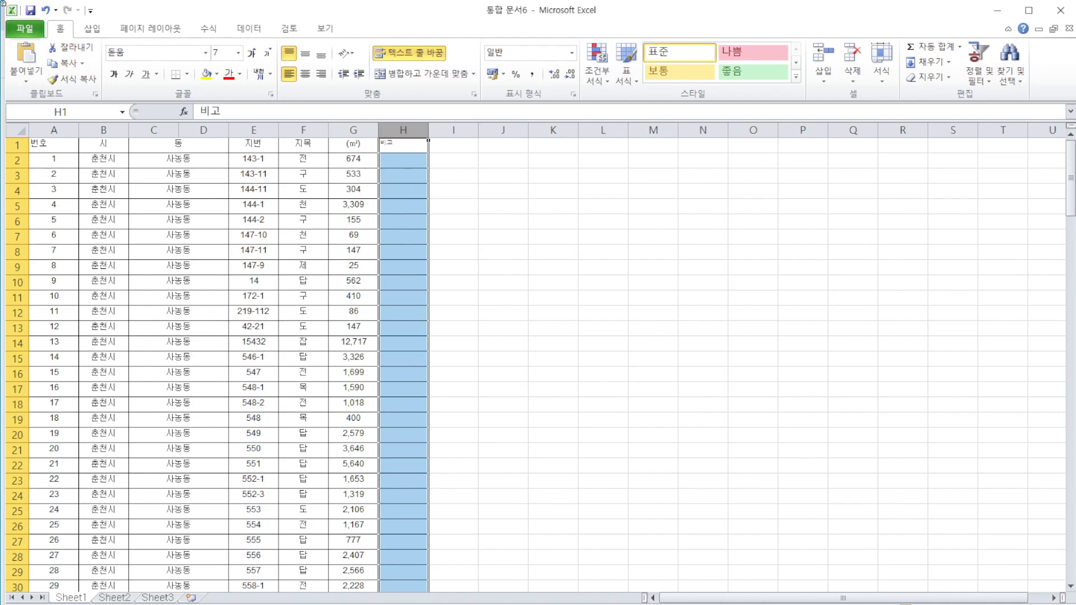
pyautogui.click(44, 10)
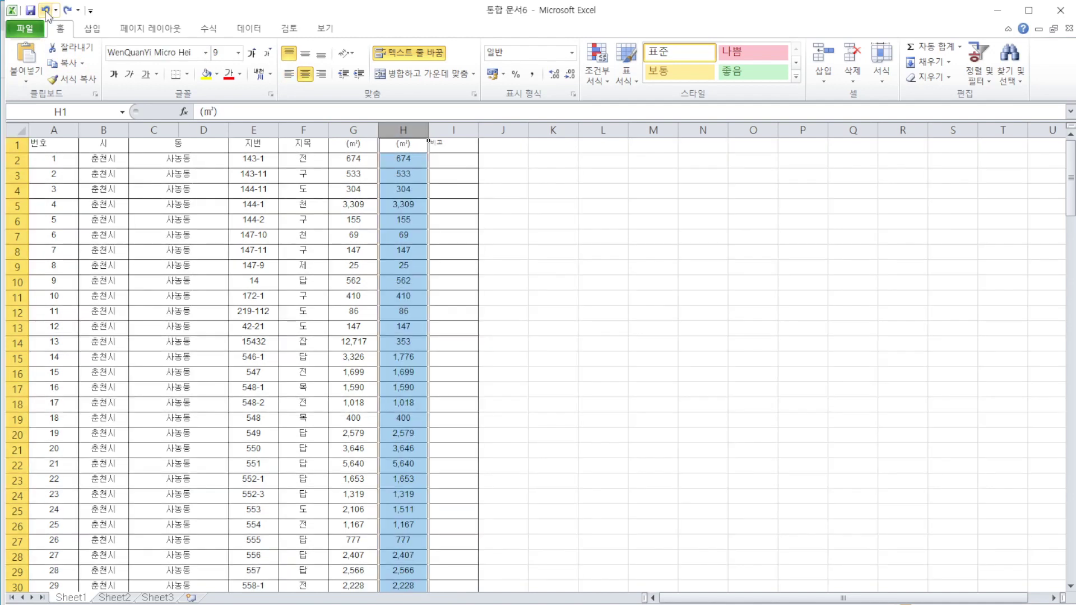
# Replace the two (㎡) column headers with 지번1 in cell G1 and 지번2 in cell H1
pyautogui.click(407, 163)
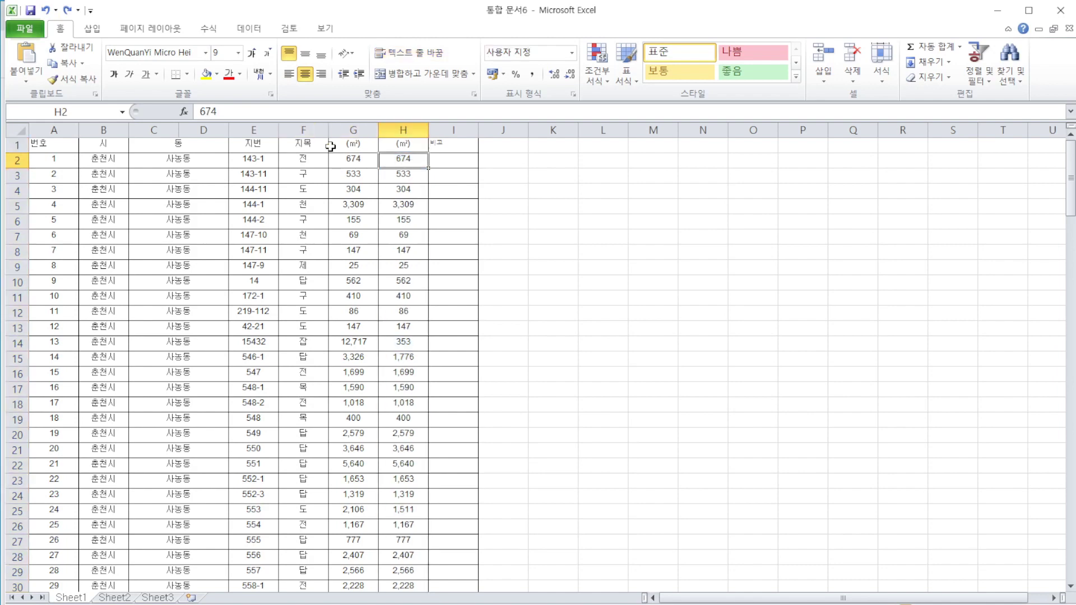
pyautogui.click(353, 146)
pyautogui.doubleClick(358, 146)
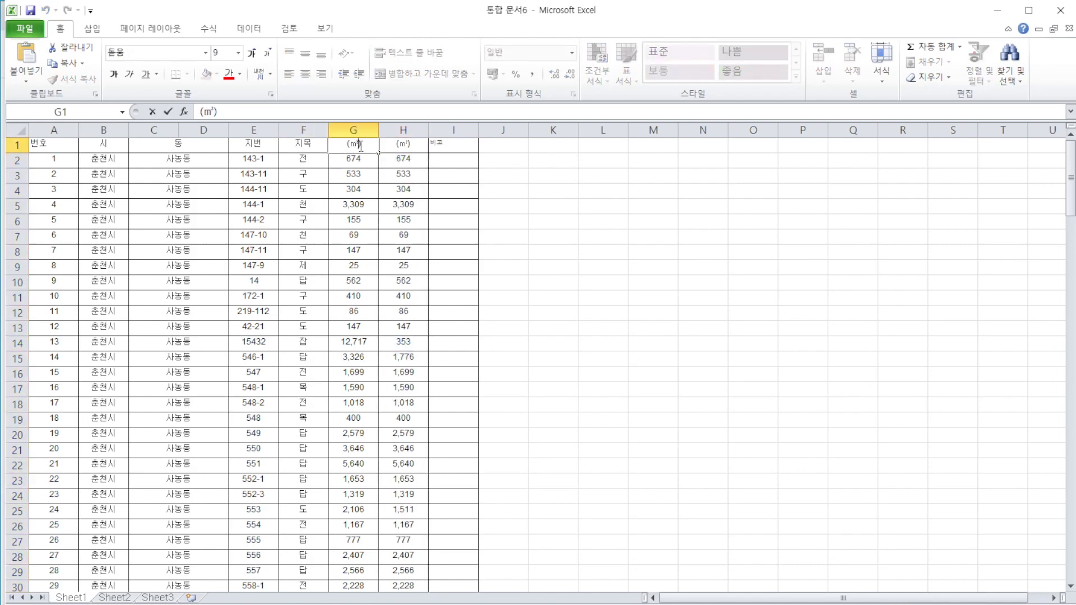
pyautogui.doubleClick(363, 146)
pyautogui.moveTo(349, 144); pyautogui.dragTo(356, 144)
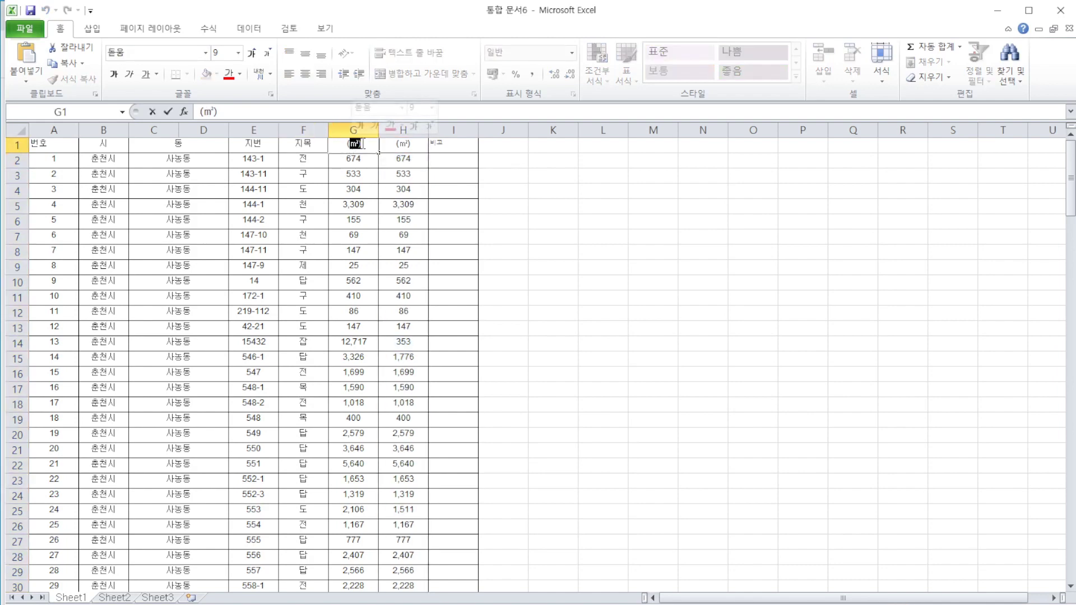
pyautogui.press('BackSpace')
pyautogui.press('BackSpace')
pyautogui.press('BackSpace')
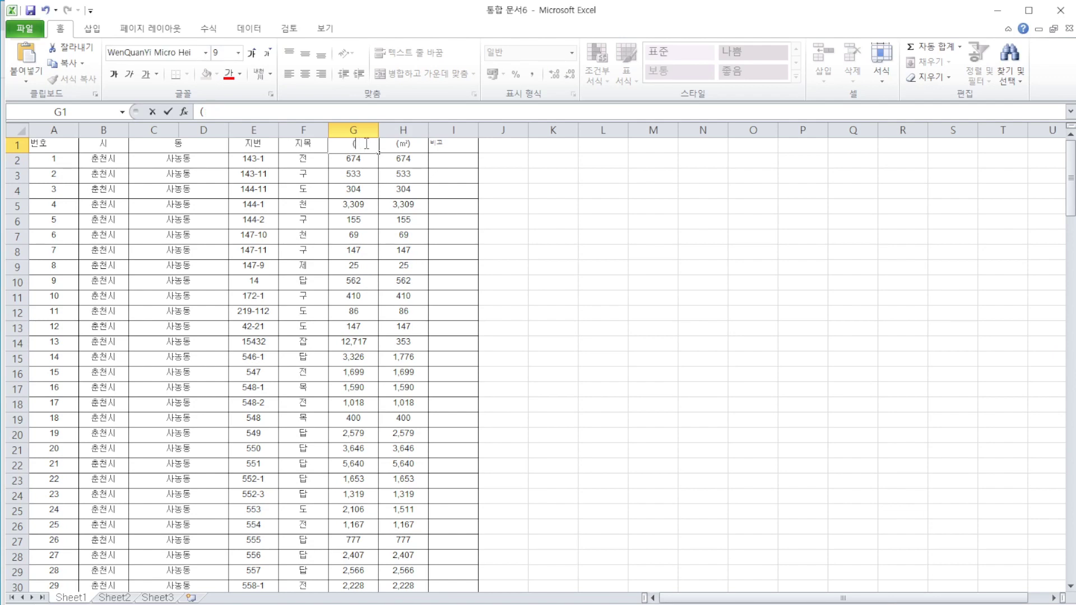
pyautogui.write('ㅈㅣㅂㅓㄴ1')
pyautogui.click(416, 145)
pyautogui.press('BackSpace')
pyautogui.write('ㅈㅣㅂㅓㄴ2')
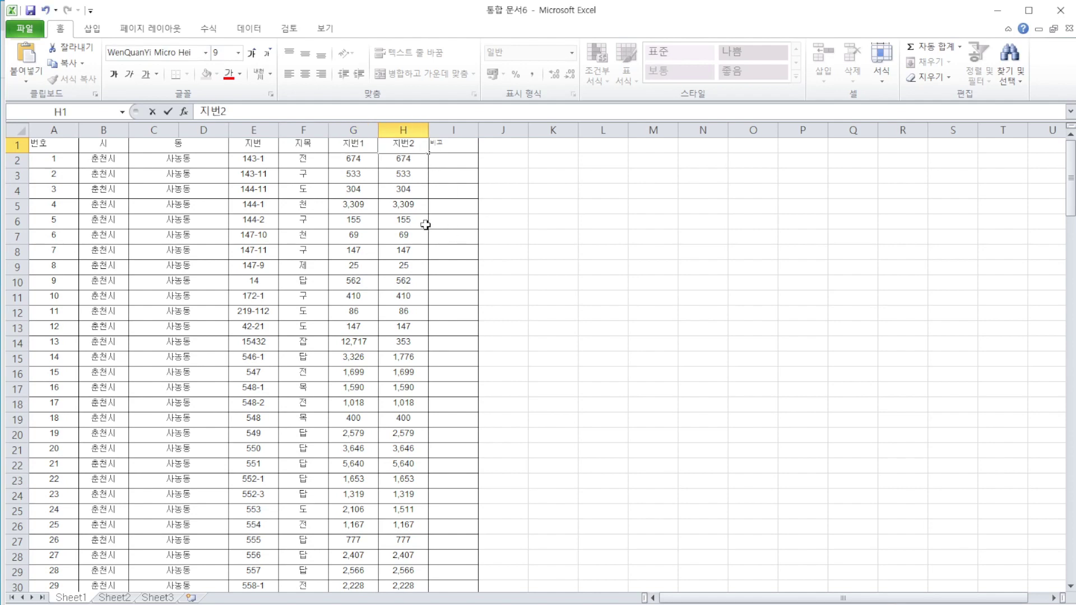
pyautogui.click(426, 224)
# Clear all area values beneath the 지번1 and 지번2 headers, from row 2 down to row 164
pyautogui.click(350, 161)
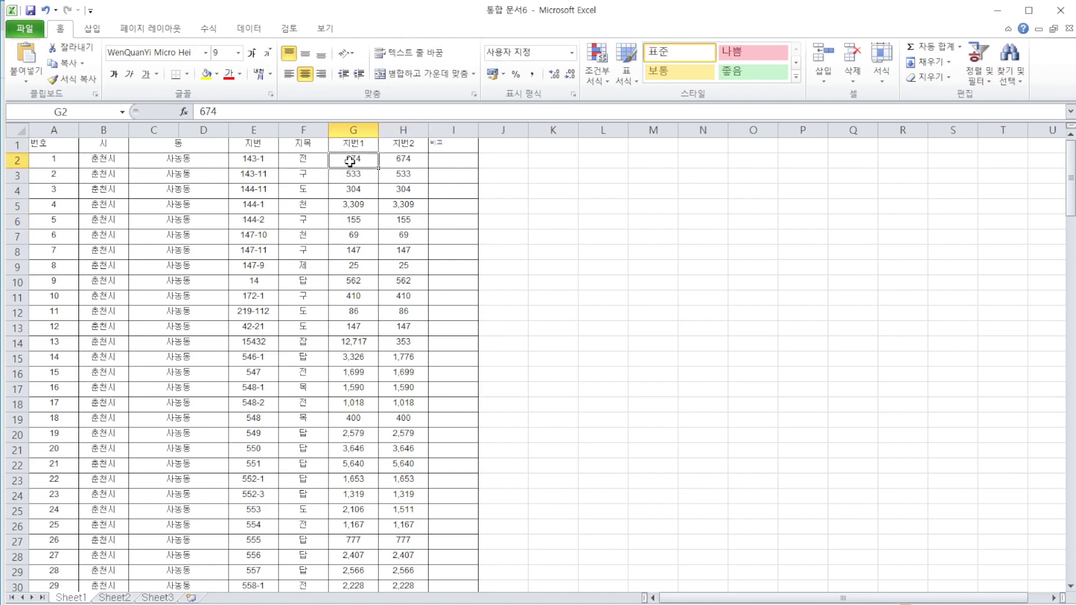
pyautogui.click(410, 162)
pyautogui.moveTo(343, 161); pyautogui.dragTo(399, 535)
pyautogui.press('Delete')
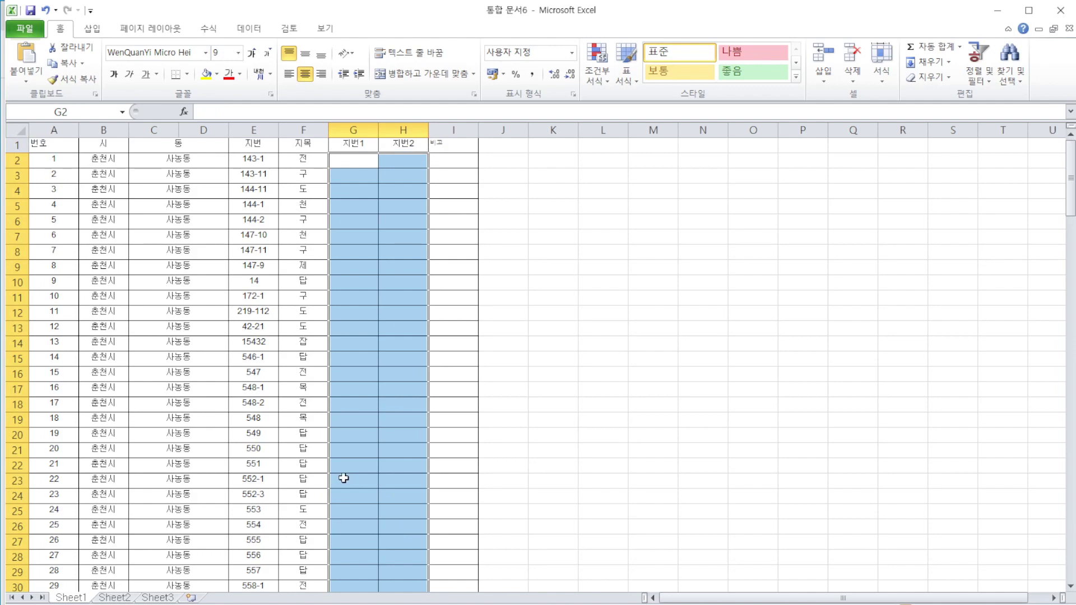
# Delete the entire 합계 row at the end of the table, row 165
pyautogui.scroll(-17, 377, 496)
pyautogui.scroll(-20, 379, 497)
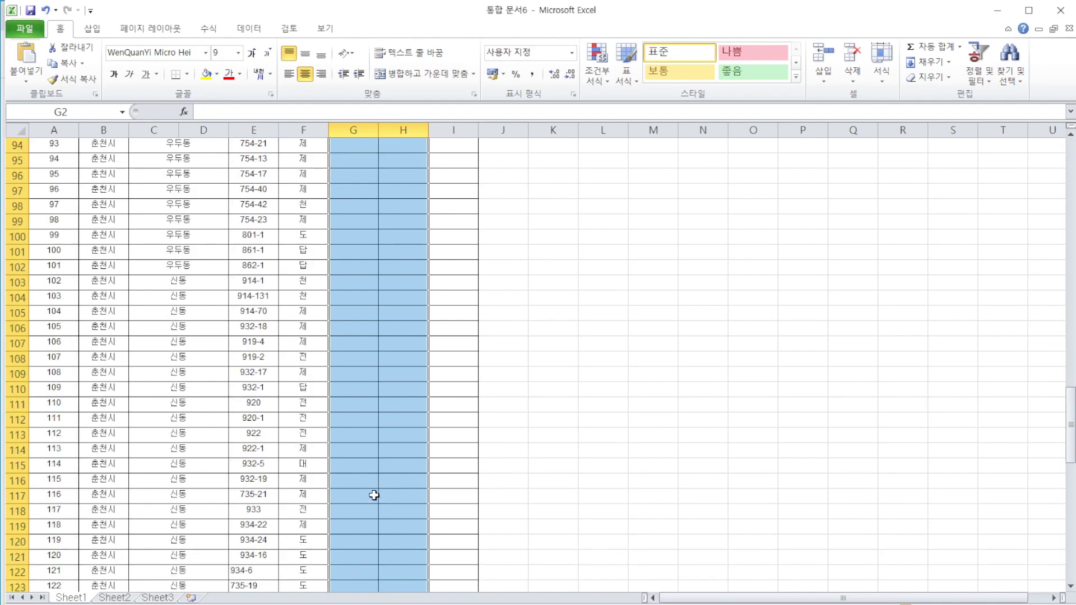
pyautogui.moveTo(86, 402); pyautogui.dragTo(448, 400)
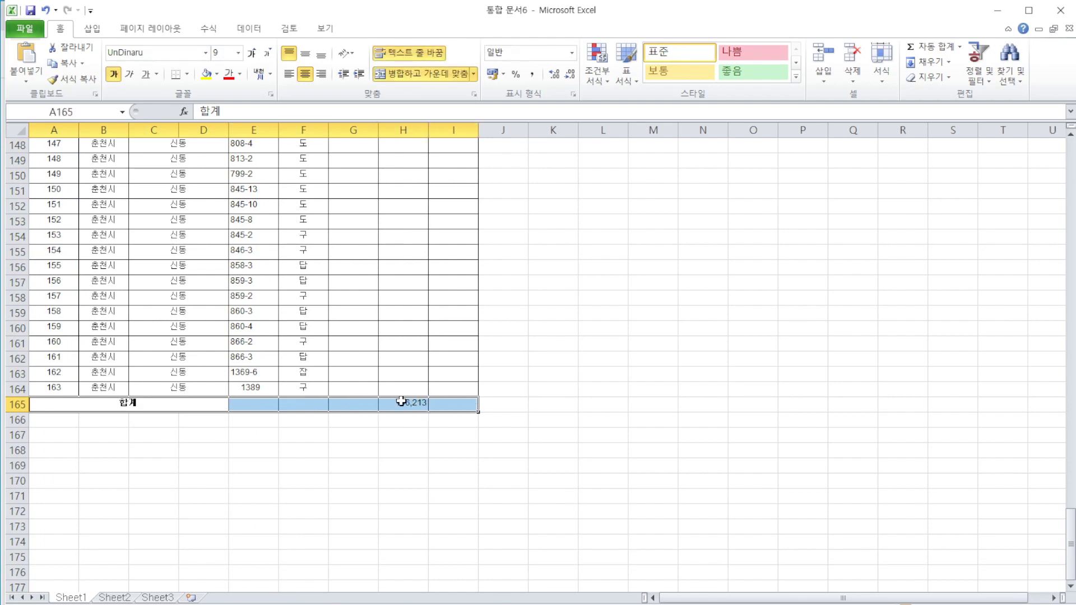
pyautogui.rightClick(401, 403)
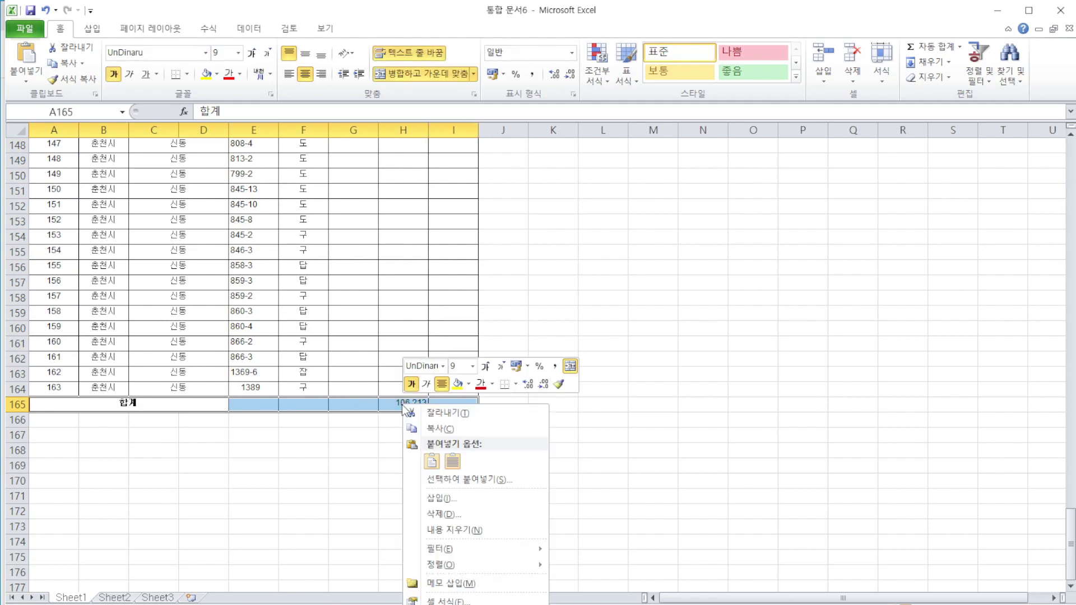
pyautogui.click(472, 519)
pyautogui.click(462, 516)
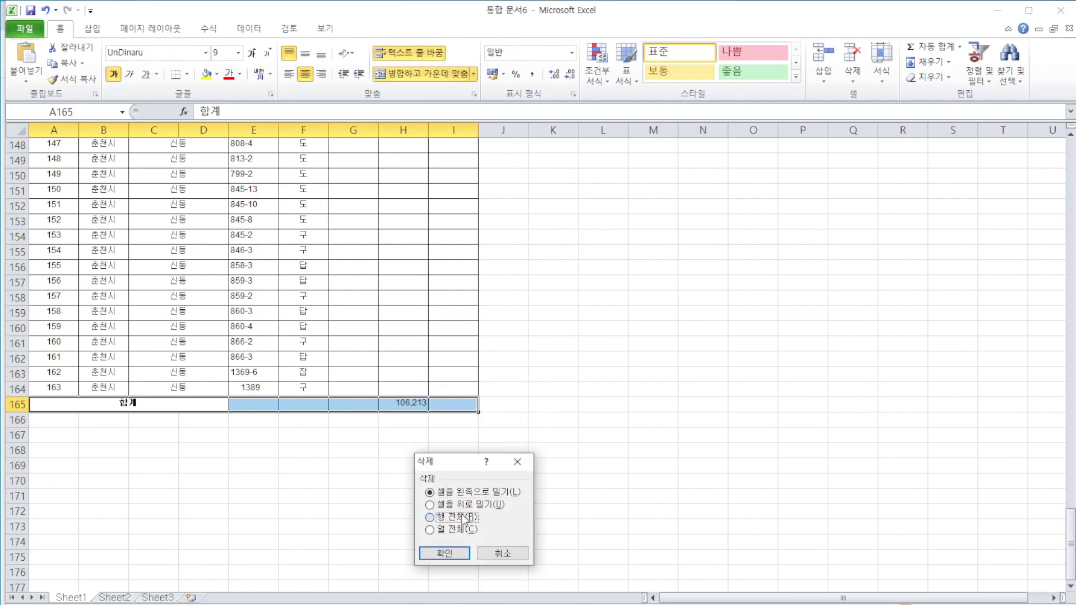
pyautogui.click(459, 557)
pyautogui.click(425, 360)
pyautogui.scroll(20, 434, 357)
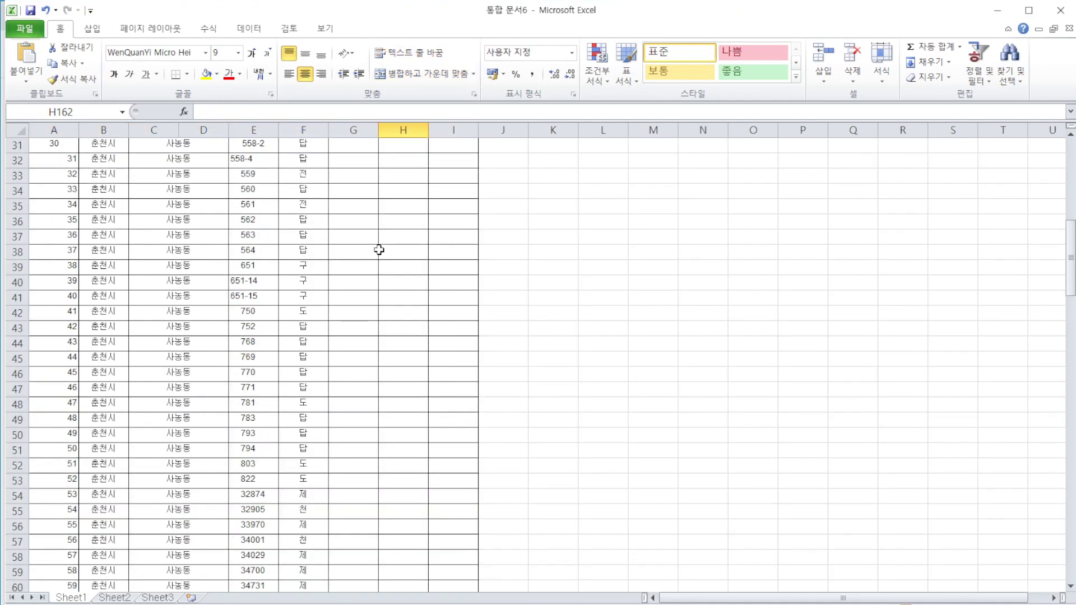
pyautogui.scroll(10, 379, 250)
pyautogui.click(452, 159)
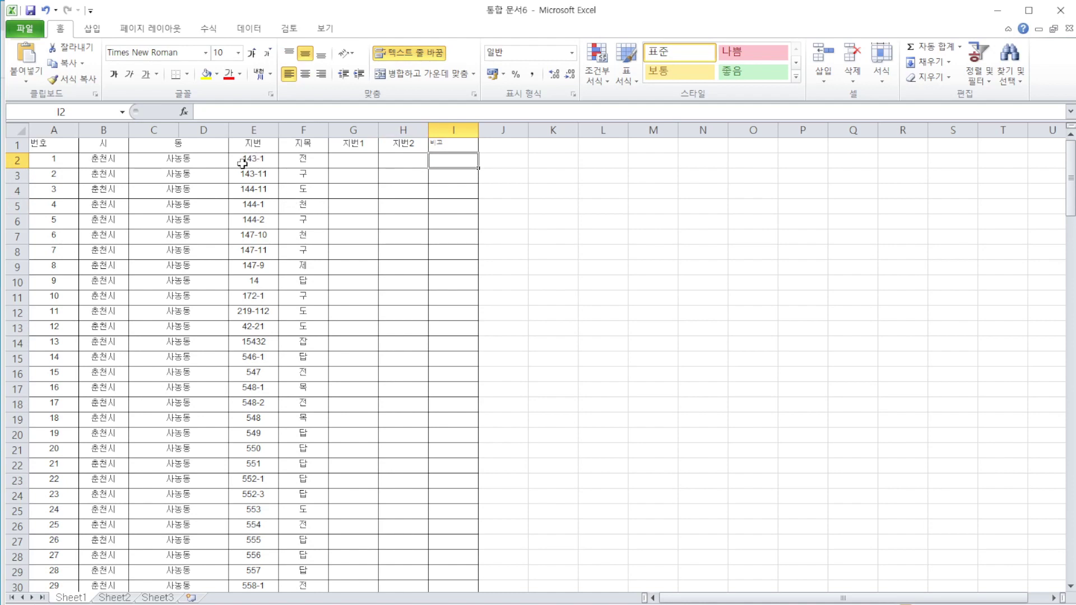
pyautogui.hotkey('ctrl', '2')
pyautogui.moveTo(256, 165)
pyautogui.mouseDown()
pyautogui.moveTo(240, 160)
pyautogui.moveTo(312, 155)
pyautogui.moveTo(282, 169)
pyautogui.moveTo(349, 158)
pyautogui.moveTo(339, 155)
pyautogui.mouseUp()
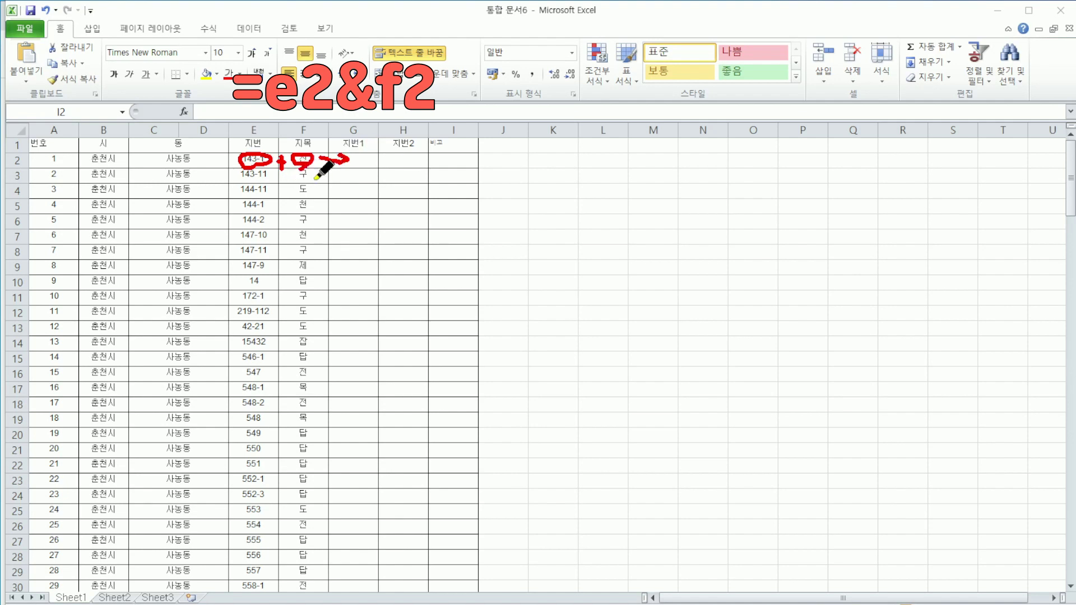
pyautogui.moveTo(319, 175)
pyautogui.mouseDown()
pyautogui.moveTo(337, 164)
pyautogui.moveTo(335, 180)
pyautogui.mouseUp()
pyautogui.moveTo(406, 148)
pyautogui.mouseDown()
pyautogui.moveTo(379, 129)
pyautogui.moveTo(420, 137)
pyautogui.moveTo(401, 153)
pyautogui.mouseUp()
pyautogui.moveTo(261, 214)
pyautogui.mouseDown()
pyautogui.moveTo(304, 221)
pyautogui.moveTo(286, 230)
pyautogui.mouseUp()
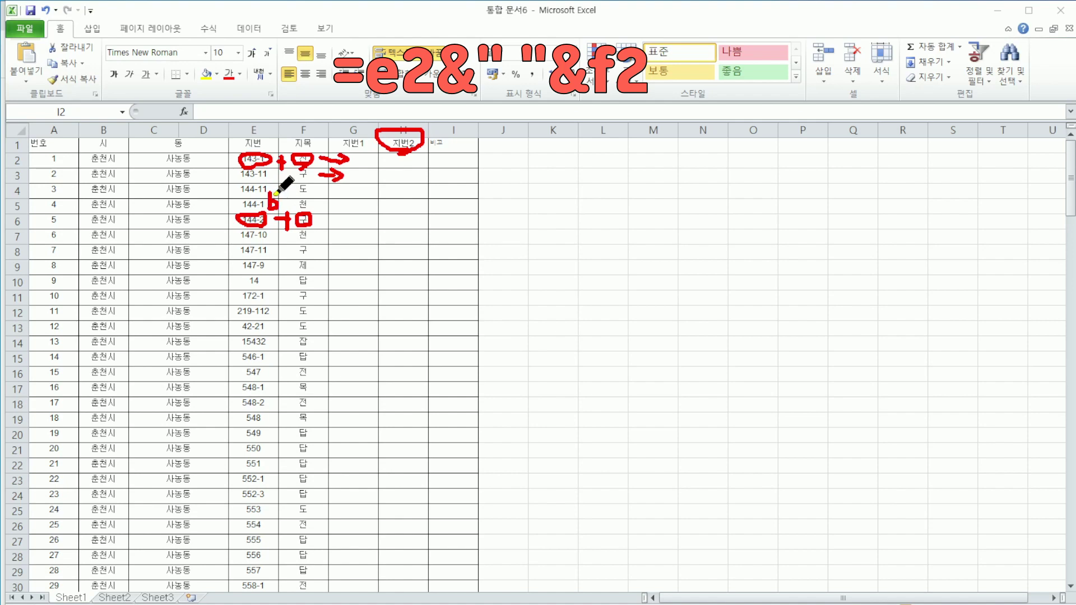
pyautogui.click(255, 192)
pyautogui.click(280, 193)
pyautogui.moveTo(329, 217); pyautogui.dragTo(388, 228)
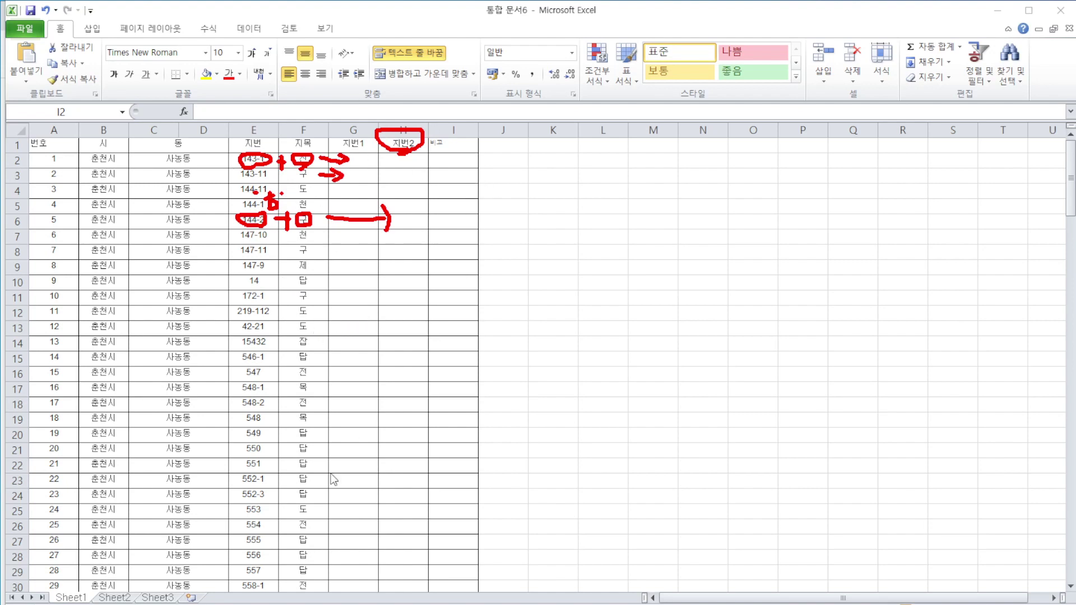
pyautogui.press('Escape')
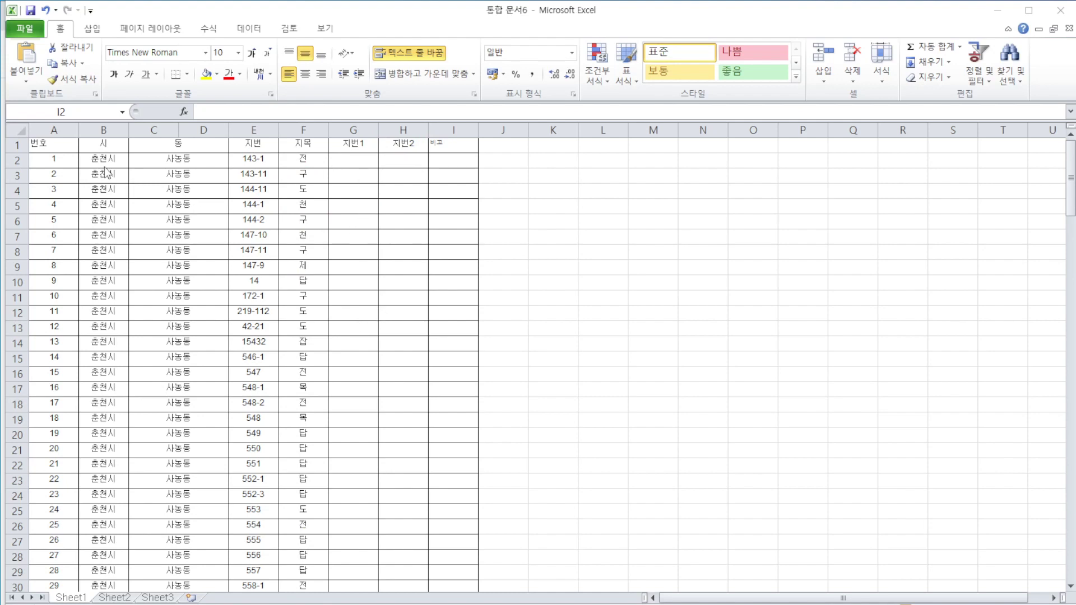
# Enter the formula =e2&f2 in cell G2 to join 지번 and 지목 without a space
pyautogui.click(353, 161)
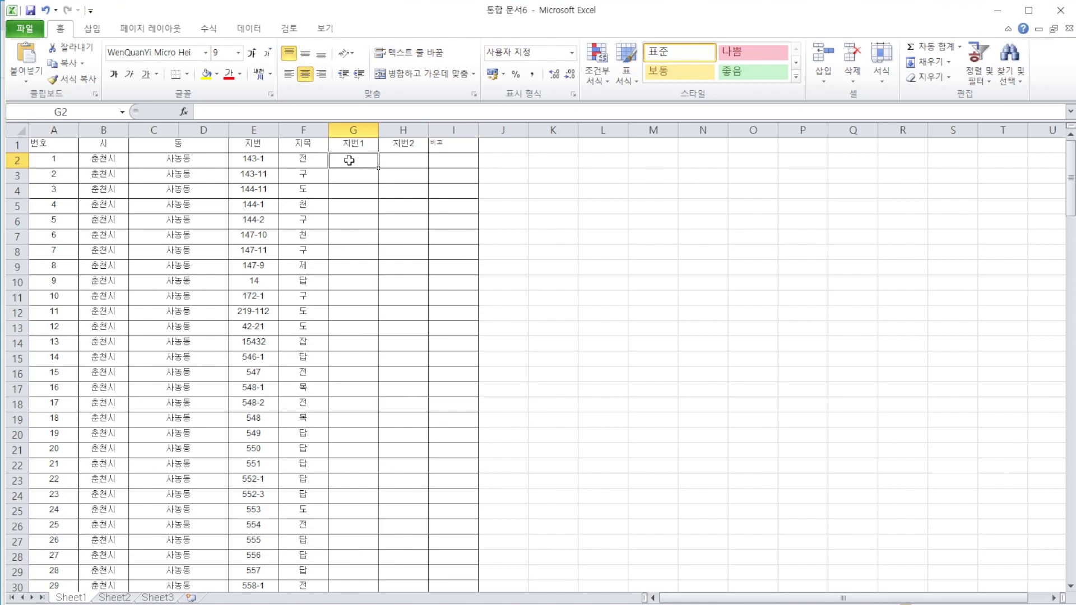
pyautogui.write('=')
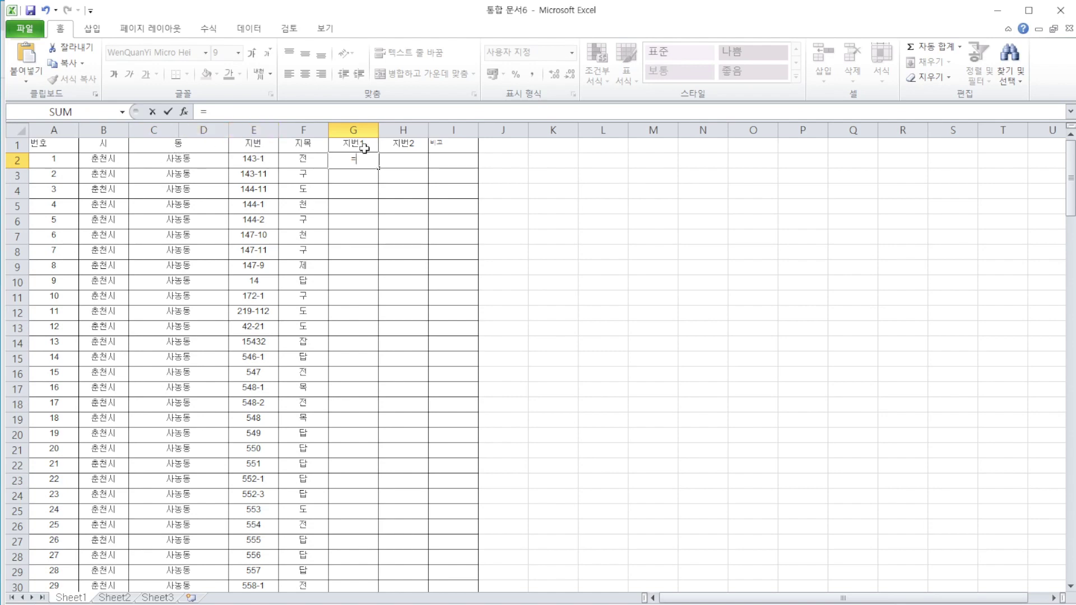
pyautogui.write('e2&')
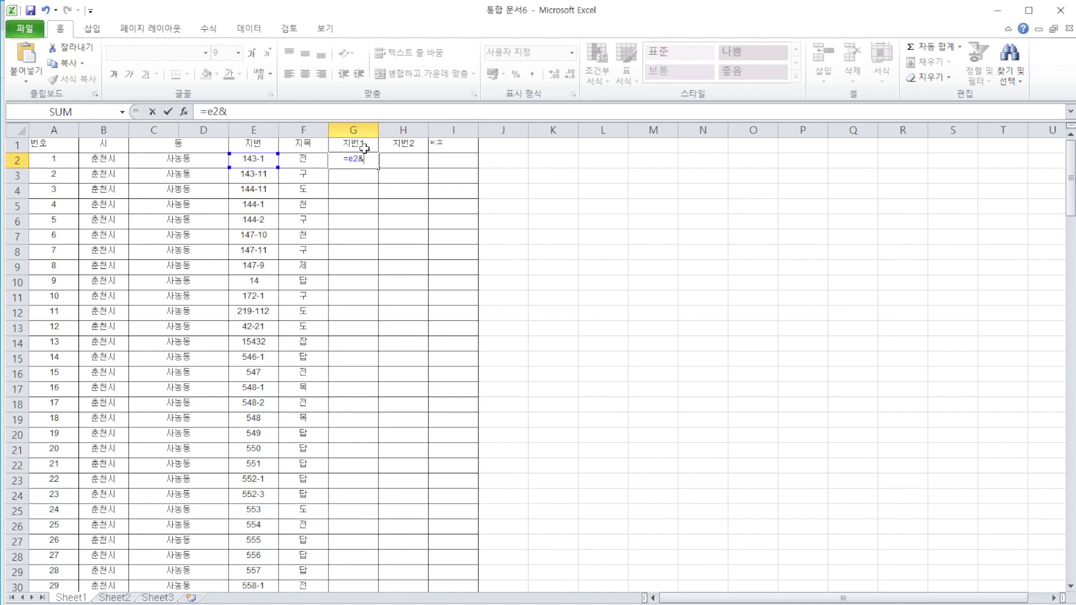
pyautogui.write('f2')
pyautogui.press('Return')
# Copy the formula in G2 and paste it with Paste Special, option 모두, into G3 through G164
pyautogui.click(361, 160)
pyautogui.rightClick(362, 160)
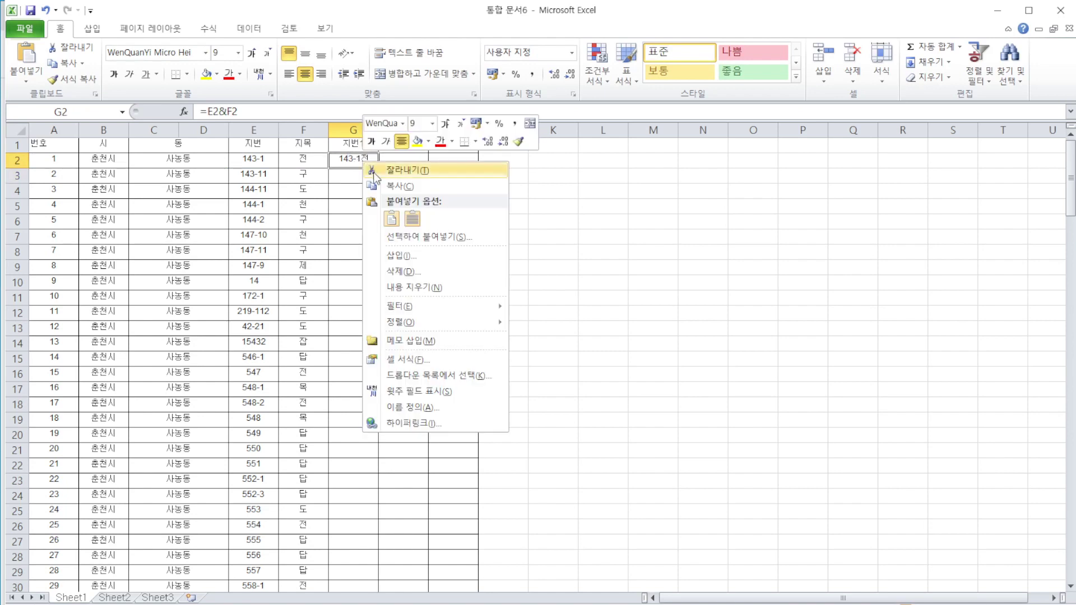
pyautogui.click(403, 188)
pyautogui.moveTo(354, 183); pyautogui.dragTo(358, 549)
pyautogui.rightClick(357, 544)
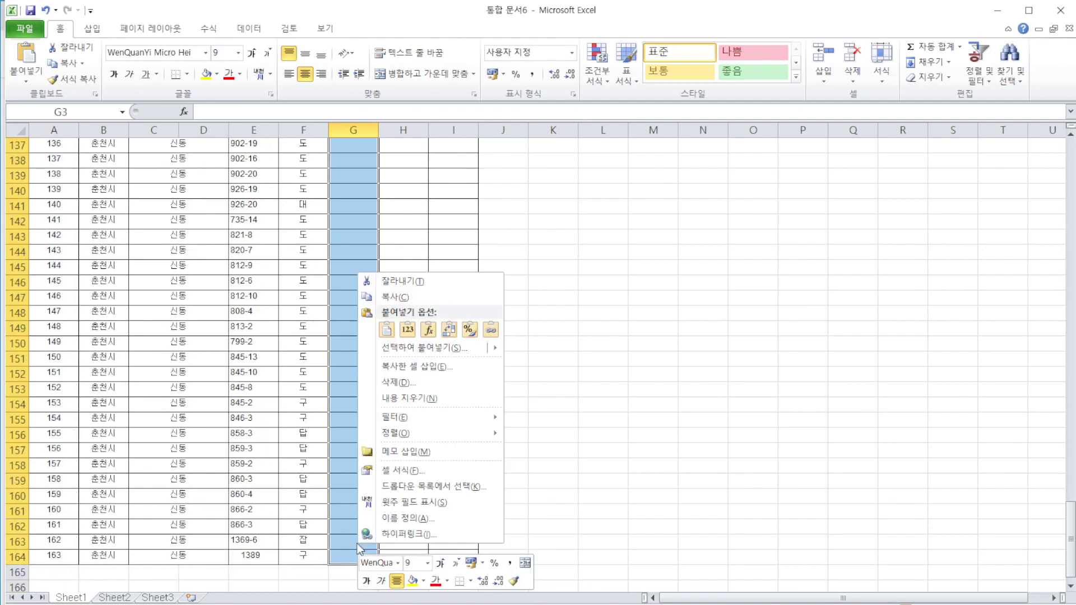
pyautogui.click(420, 348)
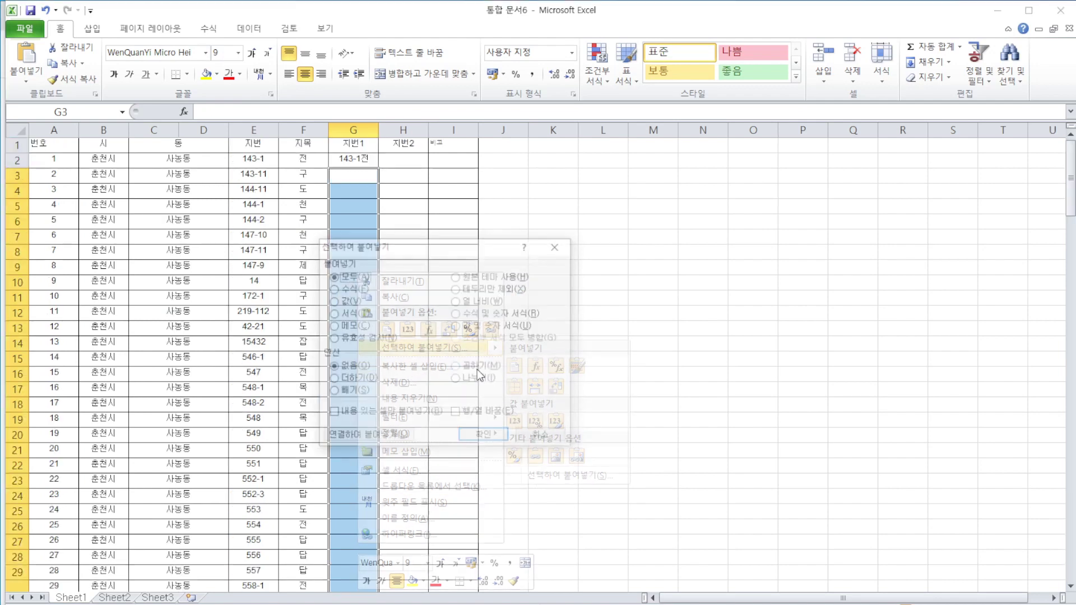
pyautogui.click(484, 437)
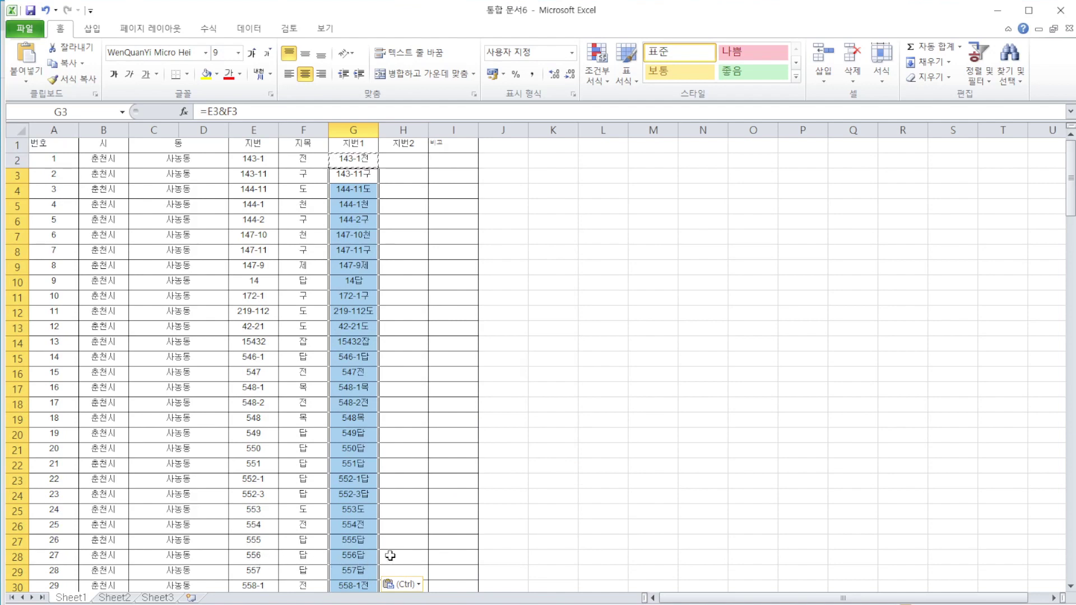
# Enter the formula =e2&" "&f2 in cell H2 to join 지번 and 지목 with a space between them
pyautogui.click(408, 159)
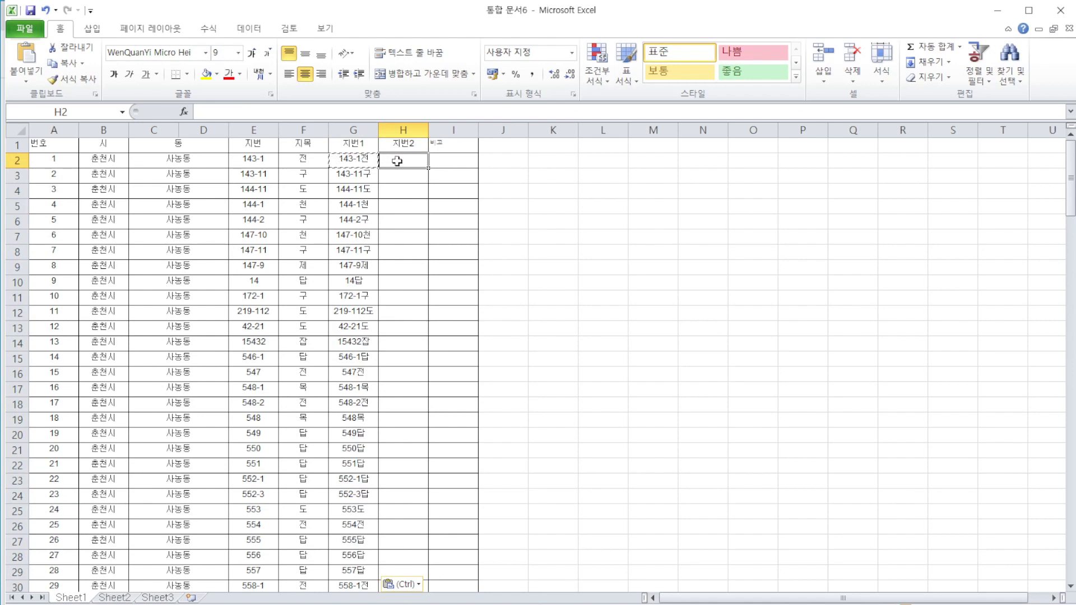
pyautogui.write('=')
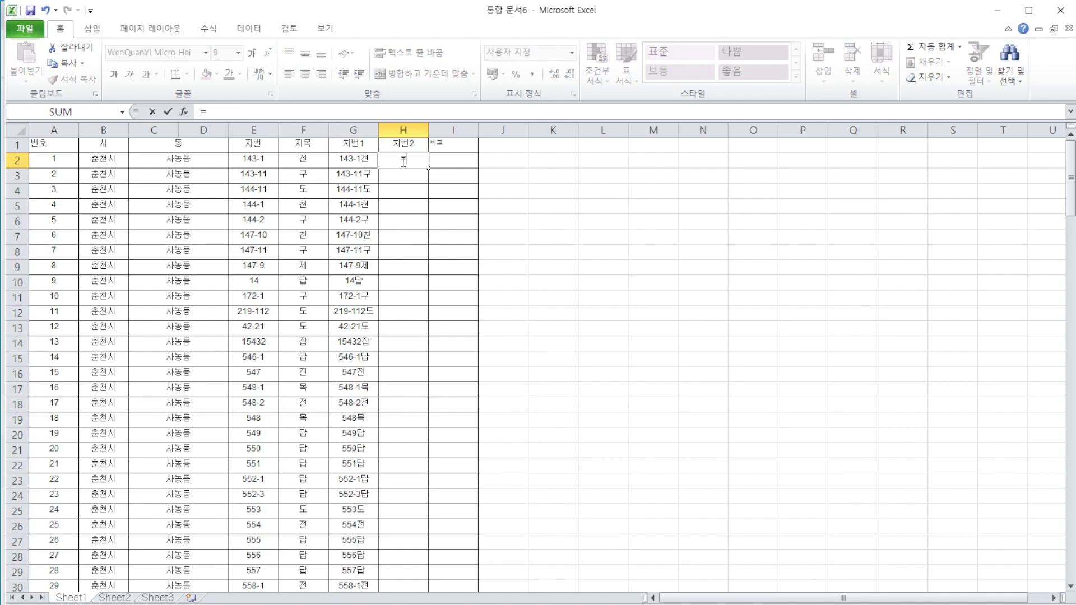
pyautogui.write('e2&')
pyautogui.write('&f2')
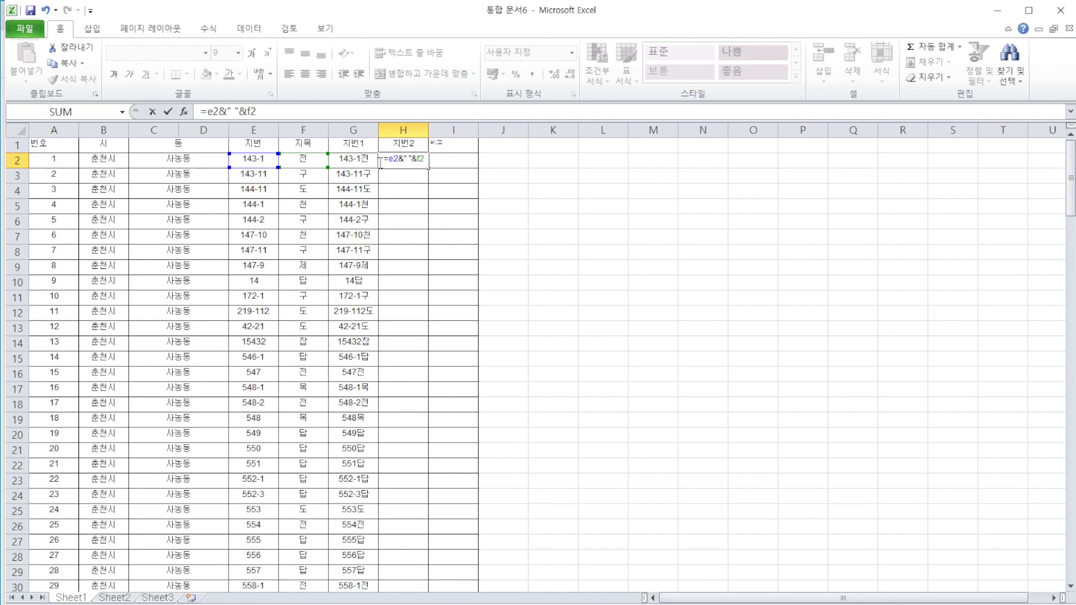
pyautogui.press('Return')
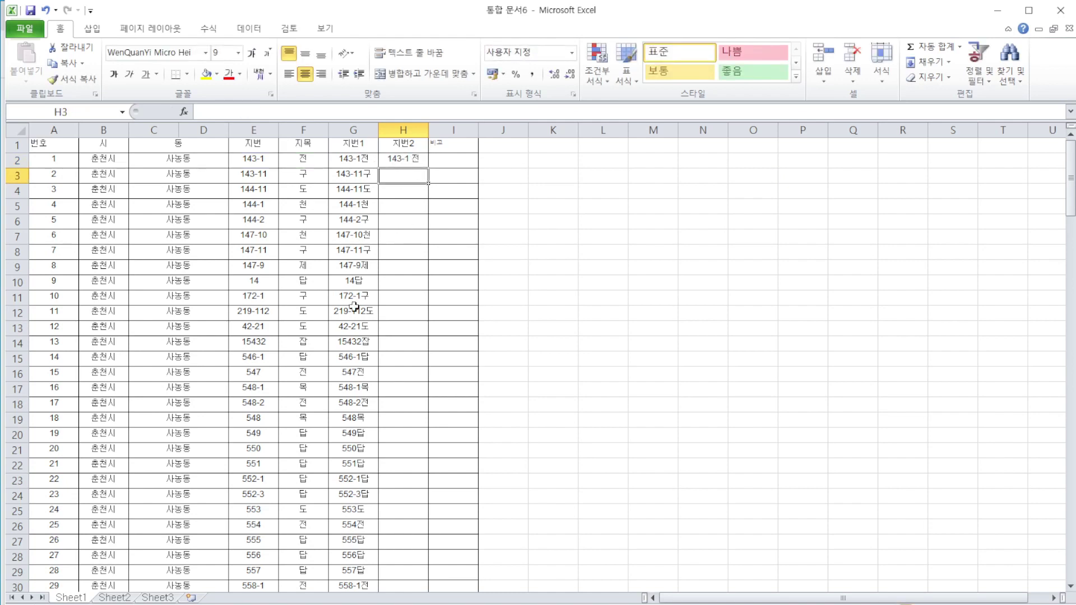
pyautogui.hotkey('ctrl', 'shift', '4')
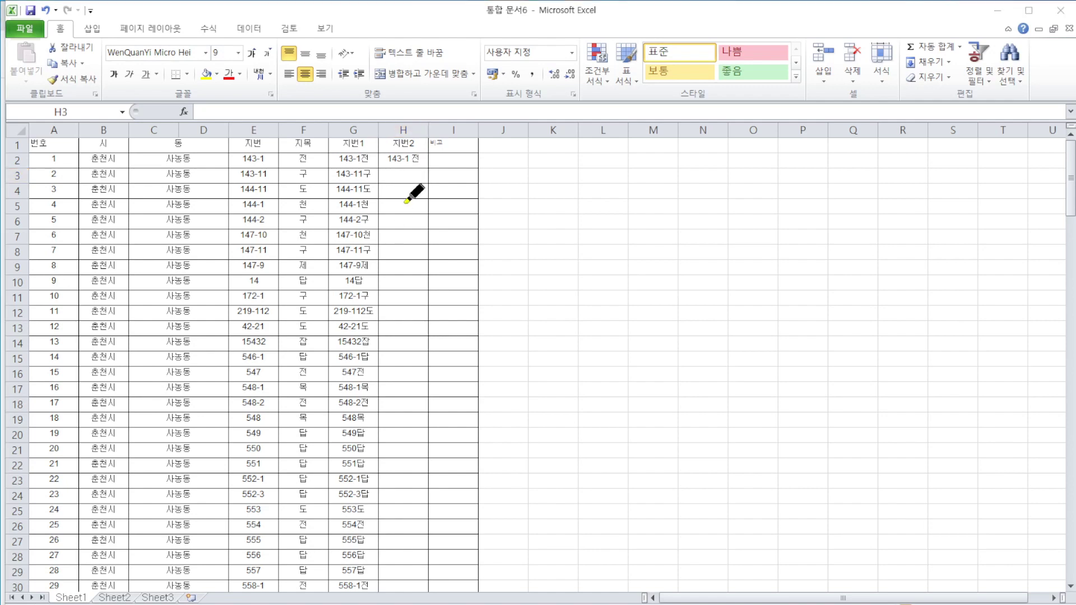
pyautogui.moveTo(357, 148); pyautogui.dragTo(388, 137)
pyautogui.moveTo(403, 140)
pyautogui.mouseDown()
pyautogui.moveTo(447, 140)
pyautogui.moveTo(415, 150)
pyautogui.mouseUp()
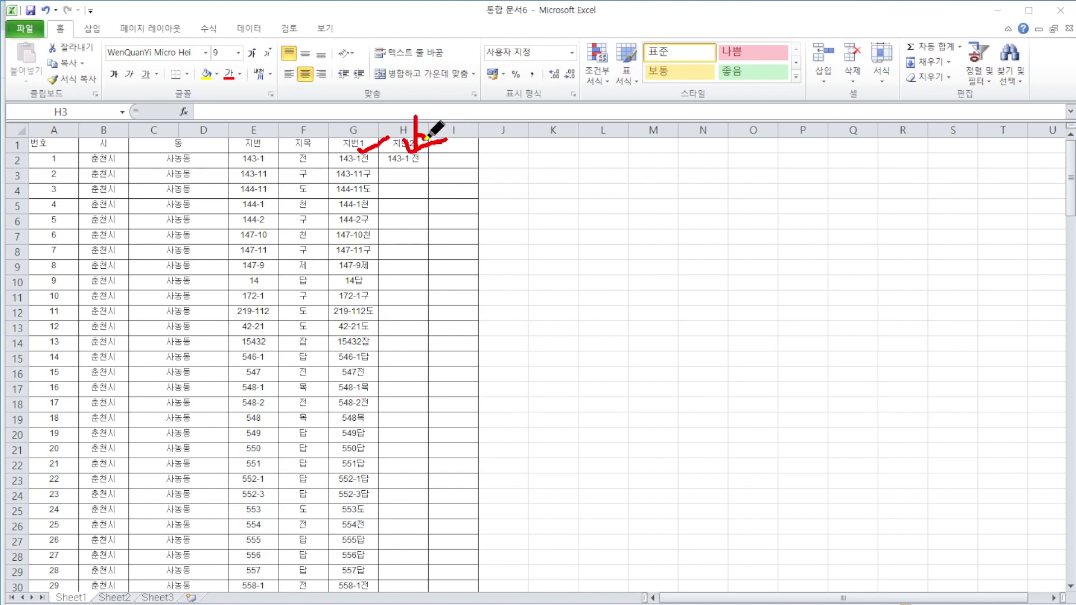
pyautogui.moveTo(427, 118); pyautogui.dragTo(409, 129)
# Copy the formula in H2 and paste it with Paste Special into H3 through H164
pyautogui.click(401, 162)
pyautogui.rightClick(401, 162)
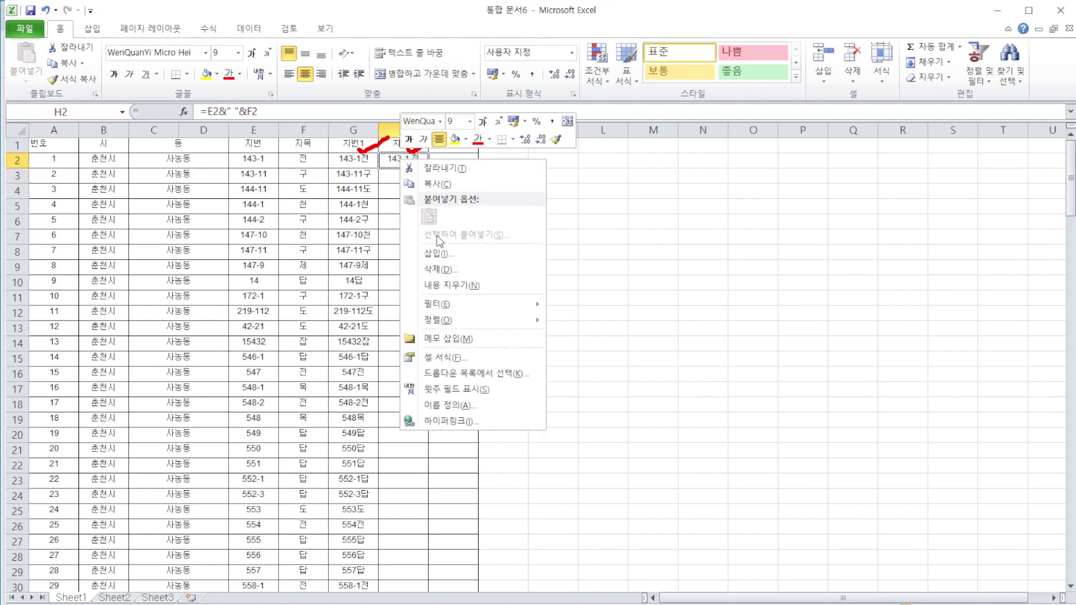
pyautogui.click(428, 184)
pyautogui.moveTo(415, 174); pyautogui.dragTo(409, 557)
pyautogui.rightClick(410, 558)
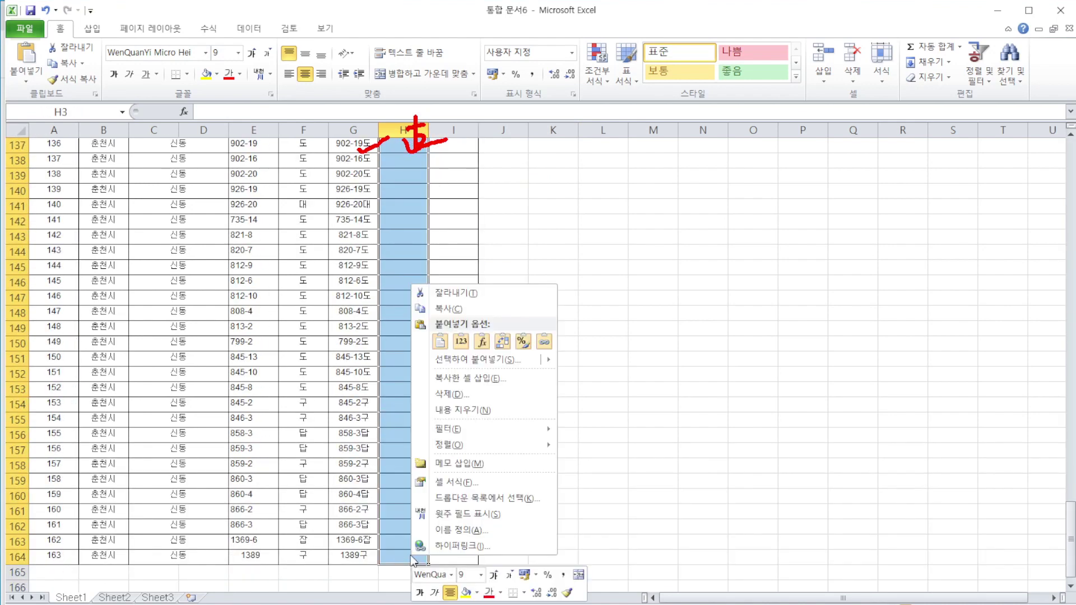
pyautogui.click(478, 360)
pyautogui.click(517, 447)
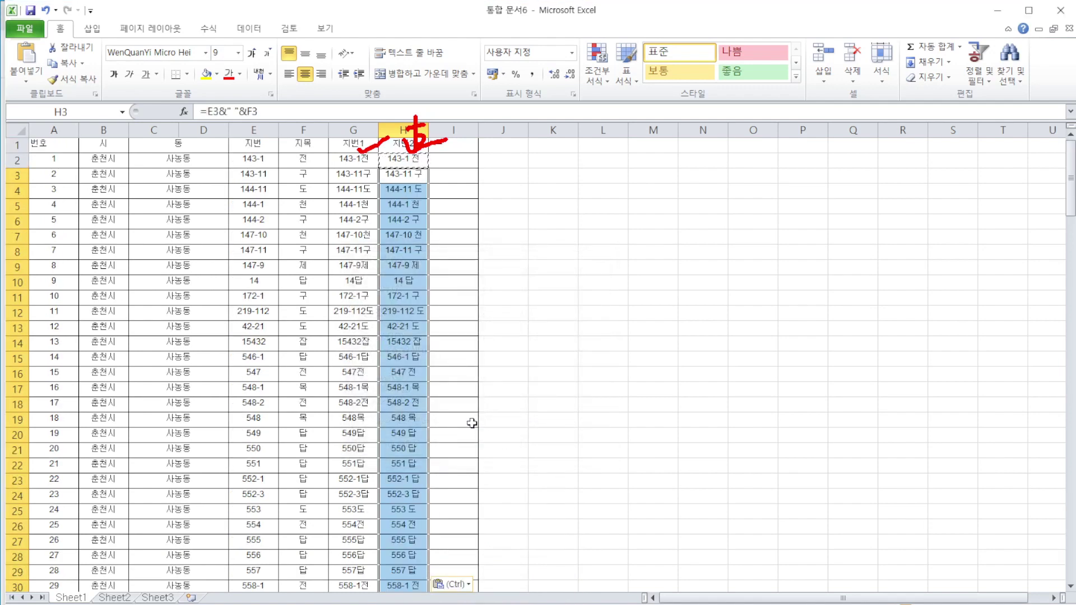
# Enter the value 1 in cell I2, the first data row of the 비고 column
pyautogui.click(442, 159)
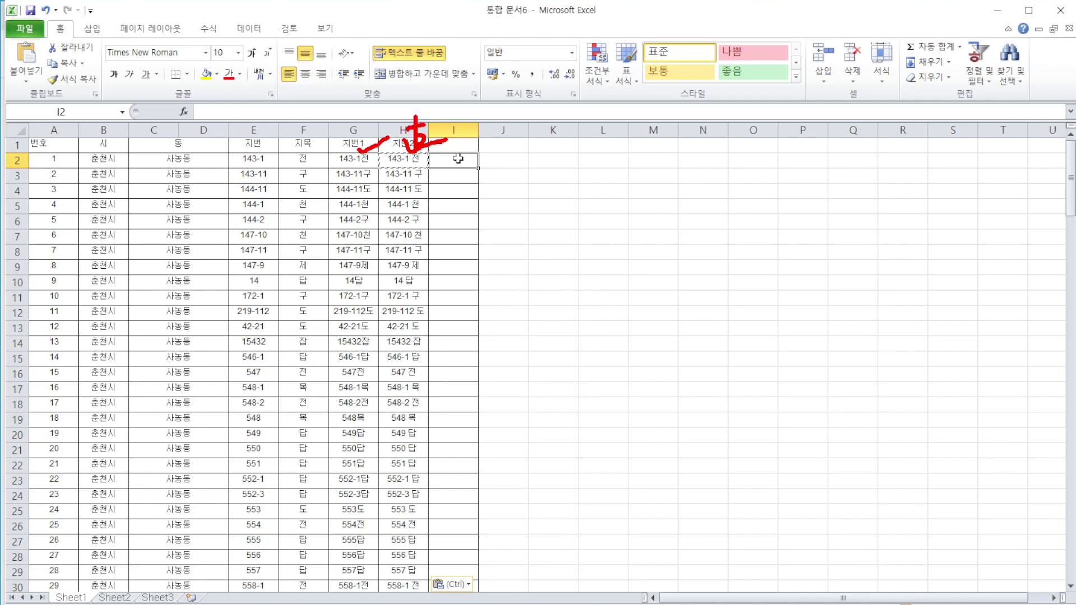
pyautogui.click(455, 144)
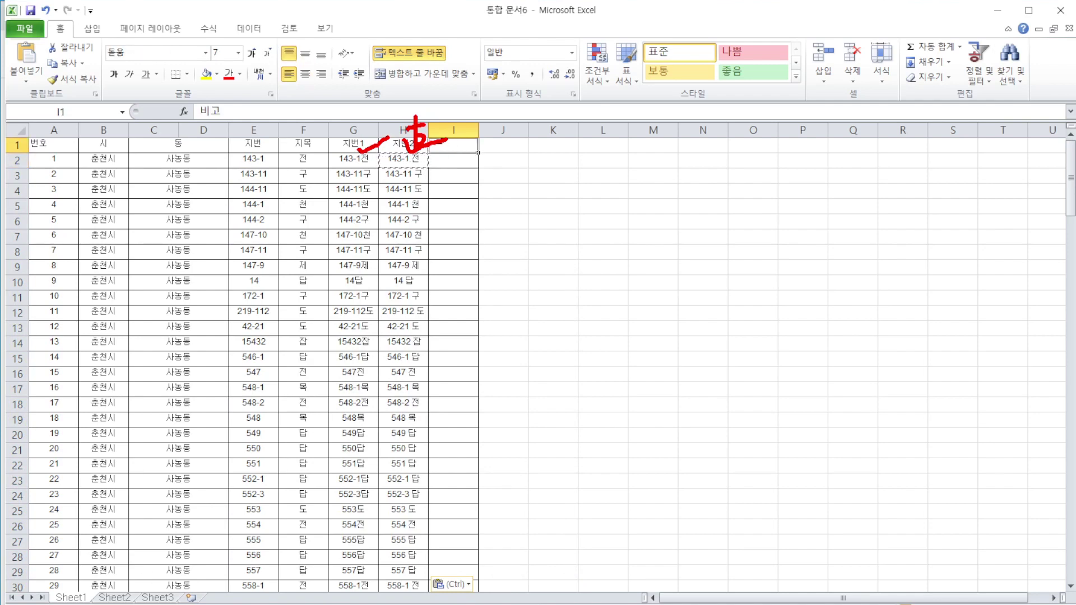
pyautogui.press('Escape')
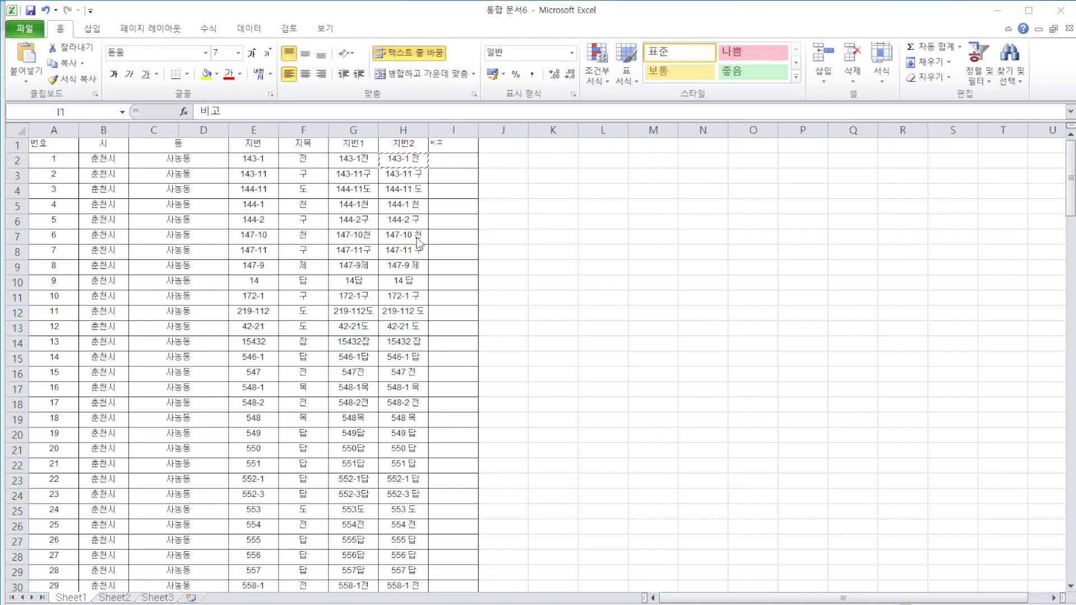
pyautogui.click(443, 166)
pyautogui.click(451, 162)
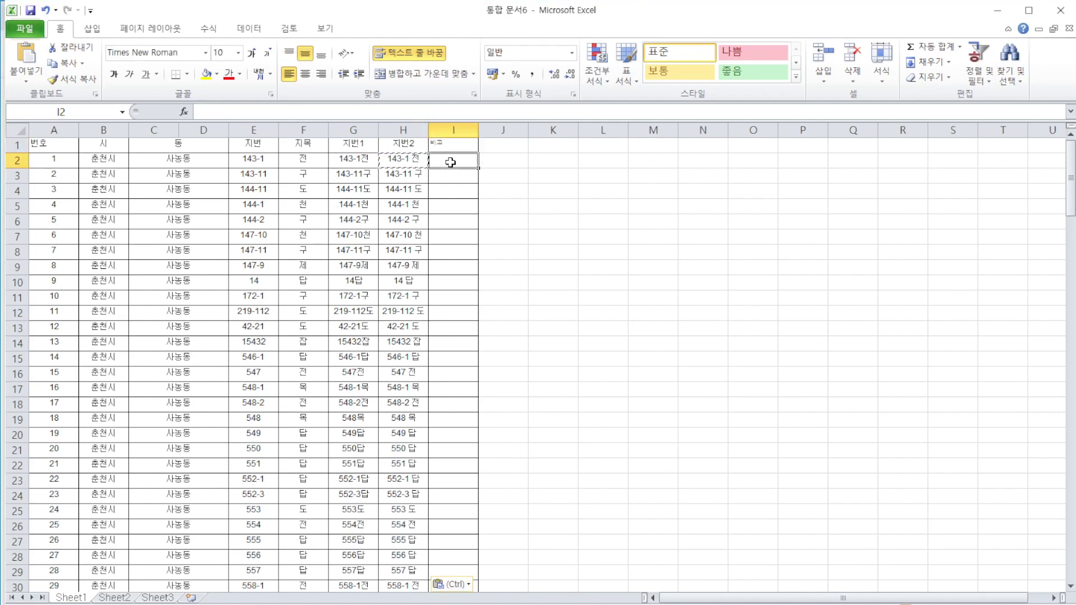
pyautogui.press('Escape')
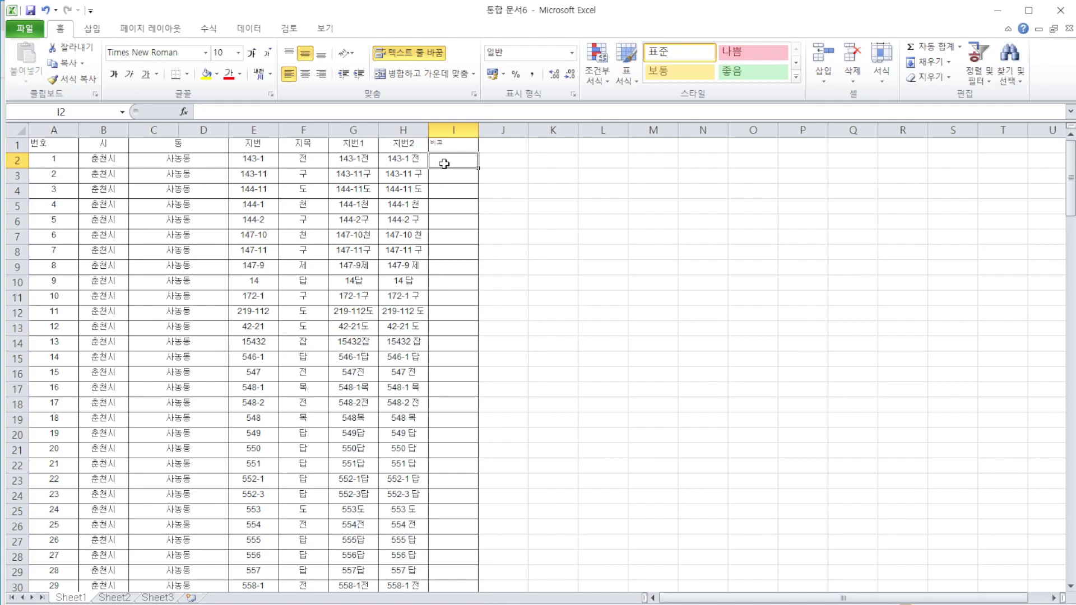
pyautogui.doubleClick(444, 164)
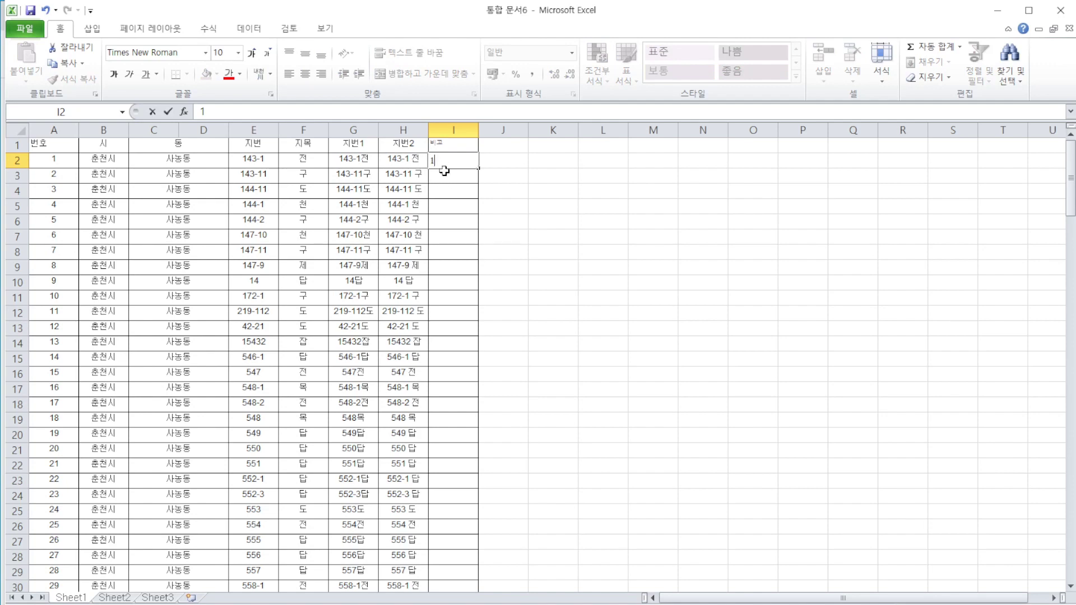
pyautogui.press('Escape')
# Copy the 1 in I2 and paste it with Paste Special into I3 through I164
pyautogui.rightClick(455, 160)
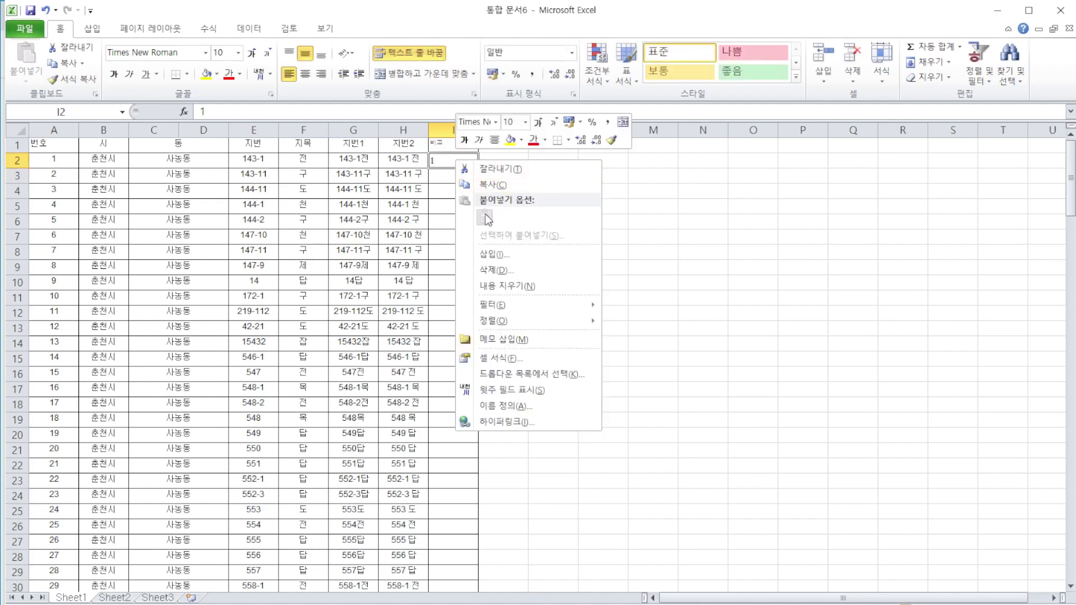
pyautogui.click(492, 183)
pyautogui.moveTo(451, 177); pyautogui.dragTo(457, 557)
pyautogui.rightClick(458, 557)
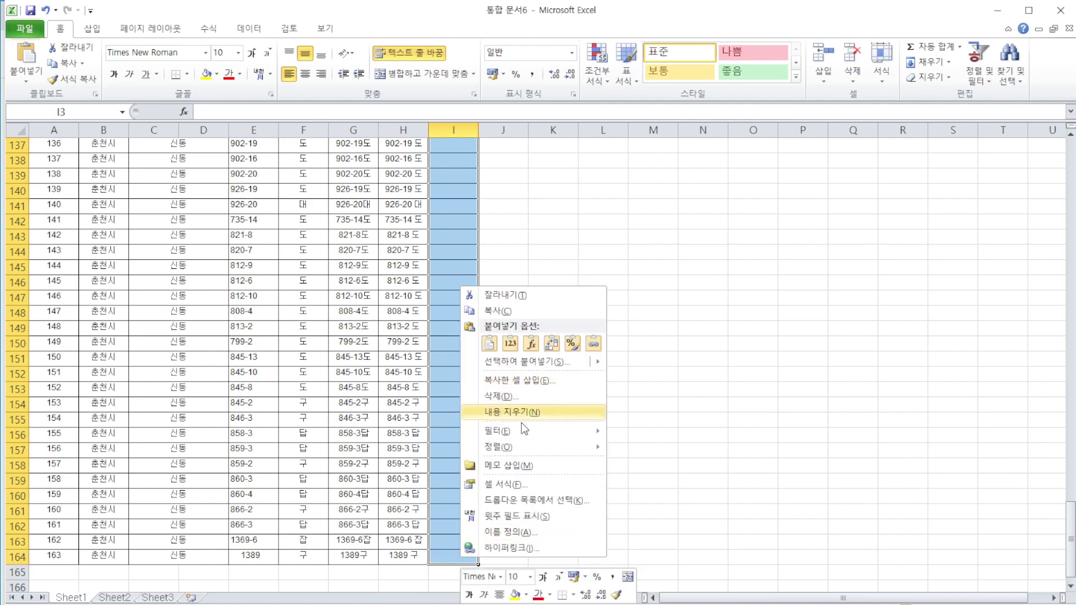
pyautogui.click(525, 362)
pyautogui.click(561, 444)
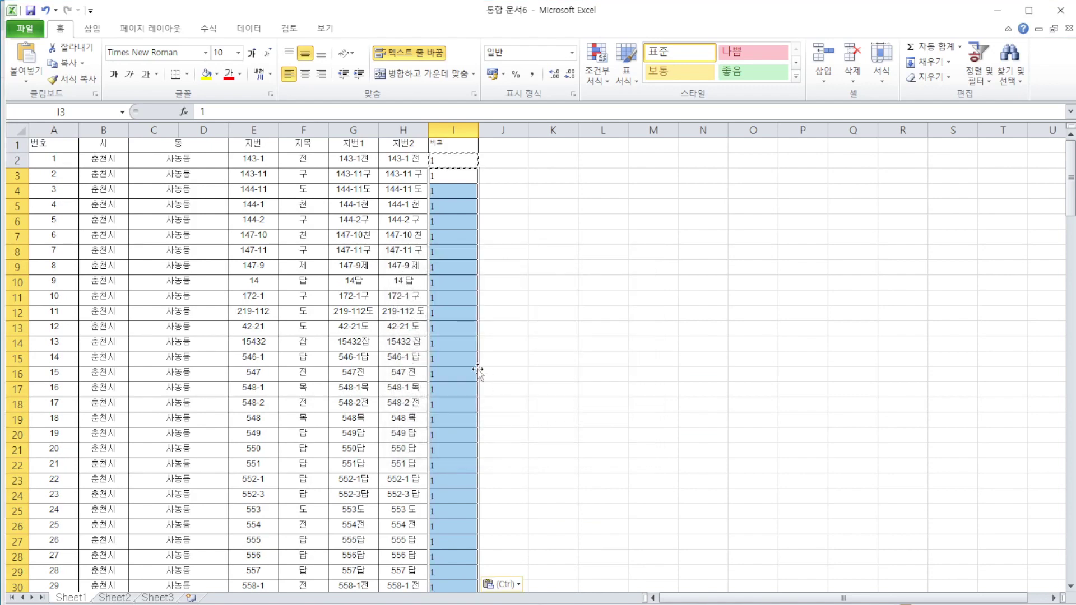
pyautogui.click(464, 192)
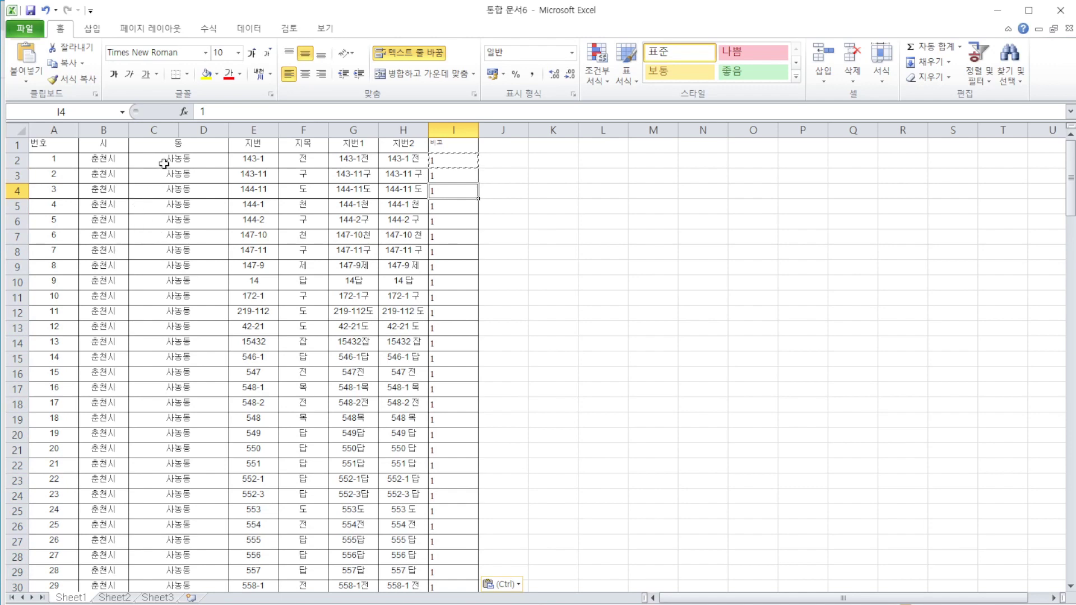
# Look through the 동 column down the table to check which districts the listed parcels belong to
pyautogui.scroll(-10, 173, 190)
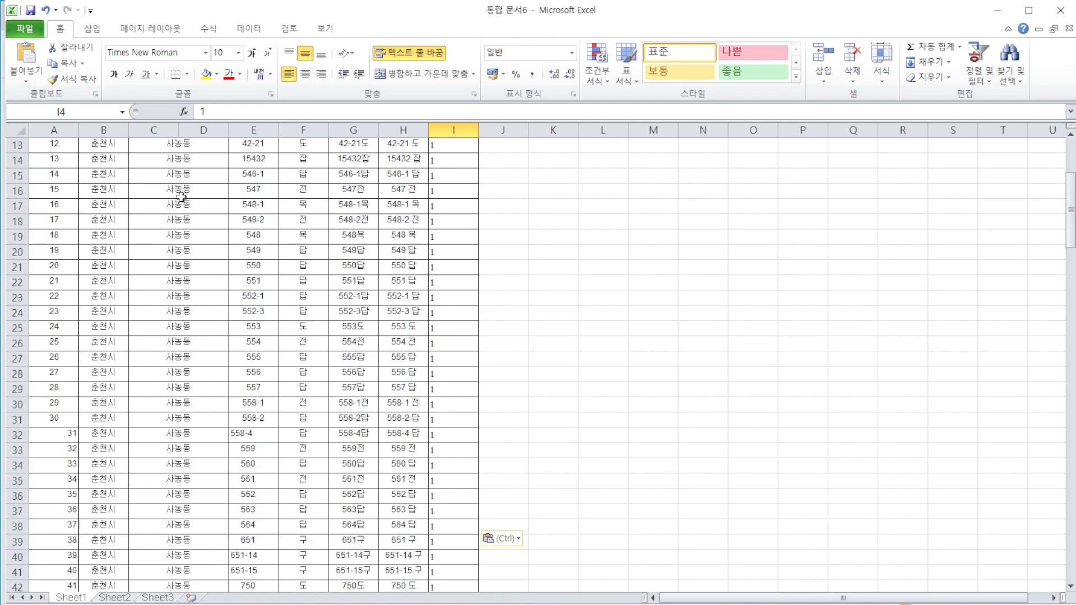
pyautogui.scroll(-8, 187, 271)
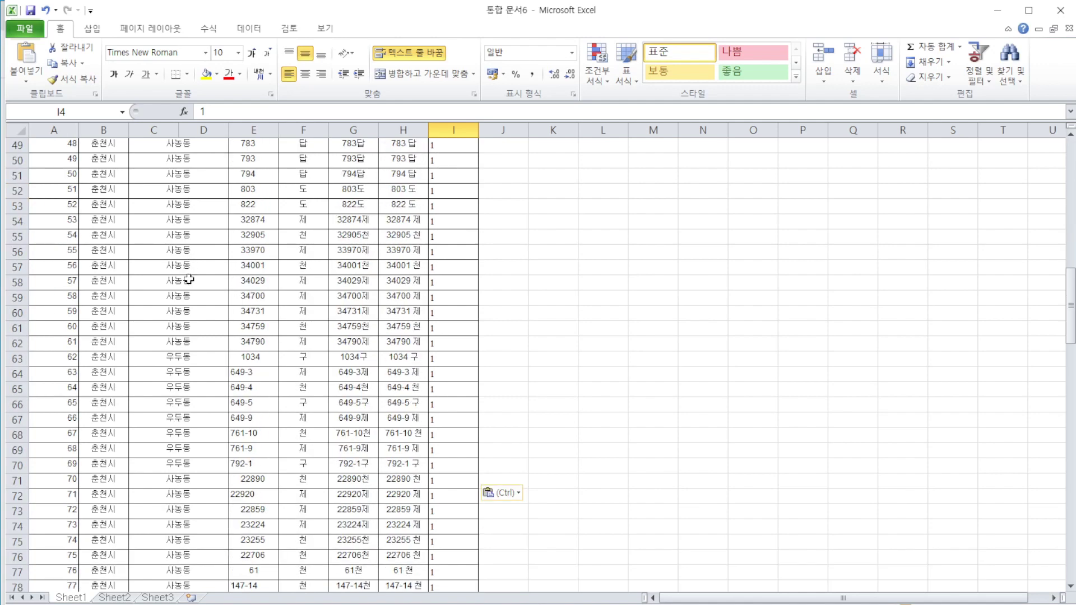
pyautogui.scroll(-8, 178, 372)
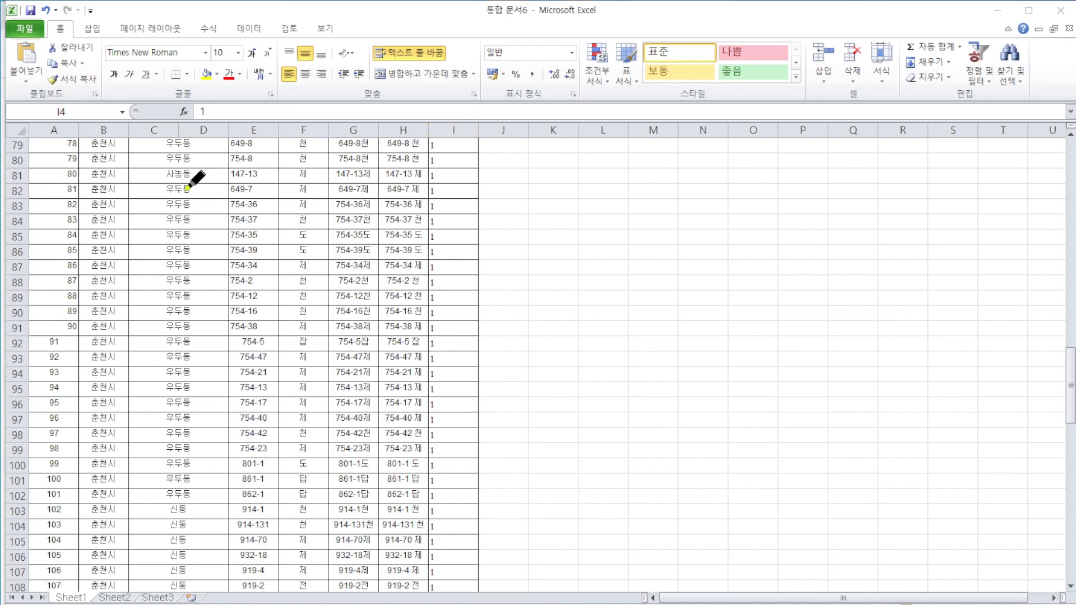
pyautogui.moveTo(180, 320)
pyautogui.mouseDown()
pyautogui.moveTo(159, 320)
pyautogui.moveTo(168, 302)
pyautogui.moveTo(196, 308)
pyautogui.moveTo(163, 321)
pyautogui.mouseUp()
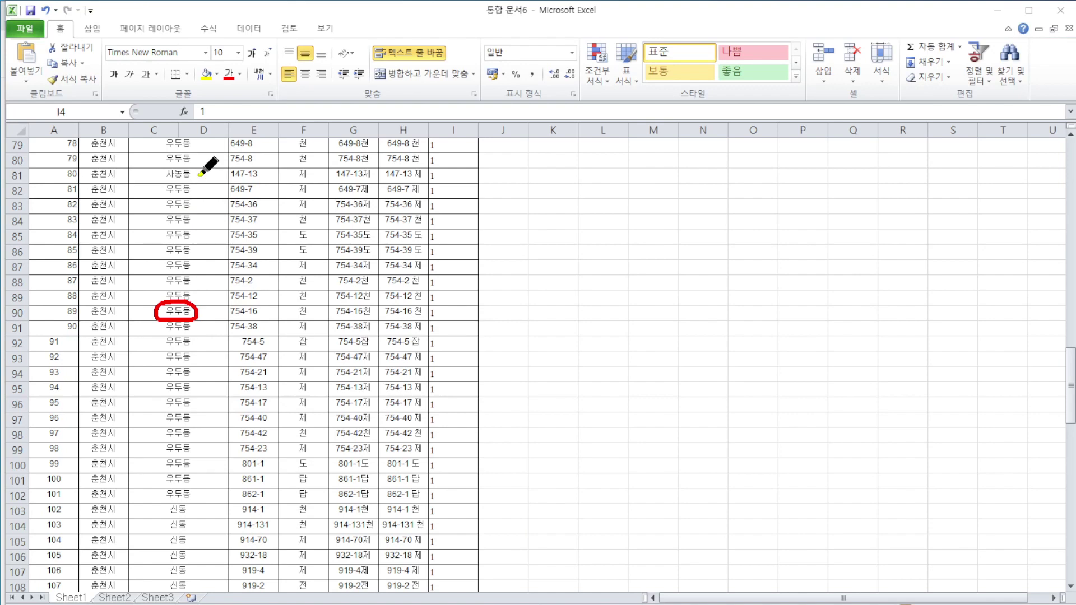
pyautogui.moveTo(168, 177)
pyautogui.mouseDown()
pyautogui.moveTo(183, 158)
pyautogui.moveTo(191, 183)
pyautogui.mouseUp()
pyautogui.moveTo(174, 519)
pyautogui.mouseDown()
pyautogui.moveTo(206, 540)
pyautogui.moveTo(152, 542)
pyautogui.mouseUp()
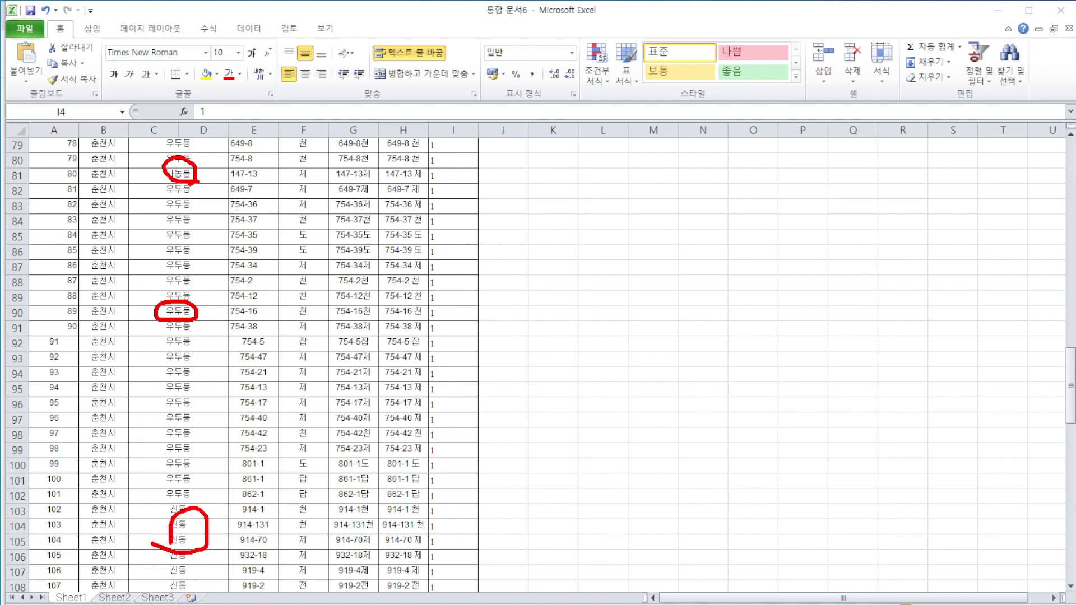
# Switch to the KakaoMap satellite view, examine the parcel districts and the stream's course around 신사우동, and return to the top of the Excel table
pyautogui.hotkey('alt', 'Tab')
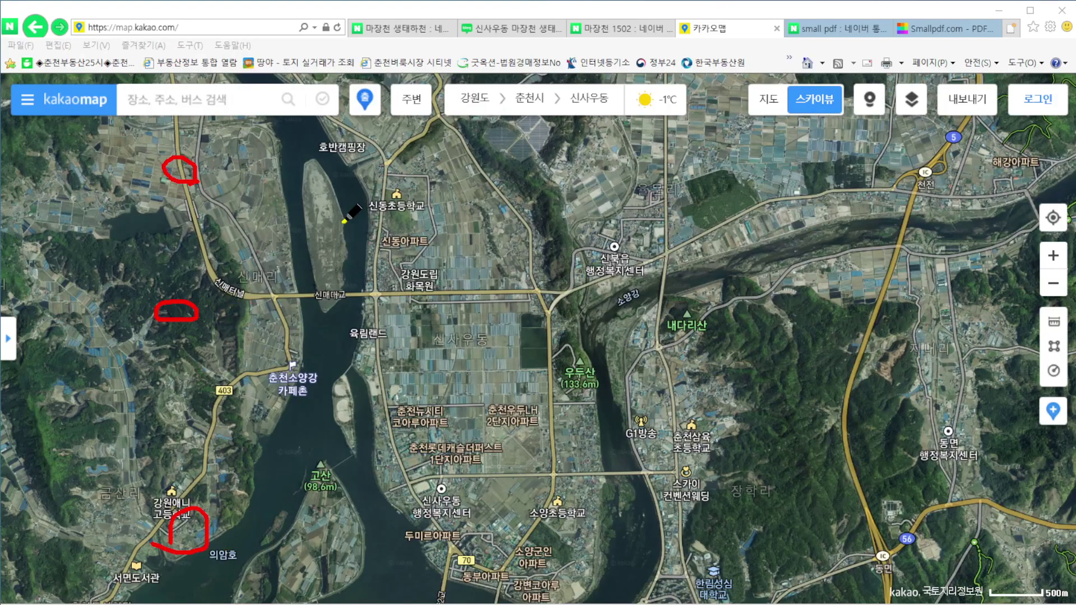
pyautogui.moveTo(442, 282)
pyautogui.mouseDown()
pyautogui.moveTo(348, 279)
pyautogui.moveTo(448, 174)
pyautogui.moveTo(429, 315)
pyautogui.moveTo(365, 273)
pyautogui.mouseUp()
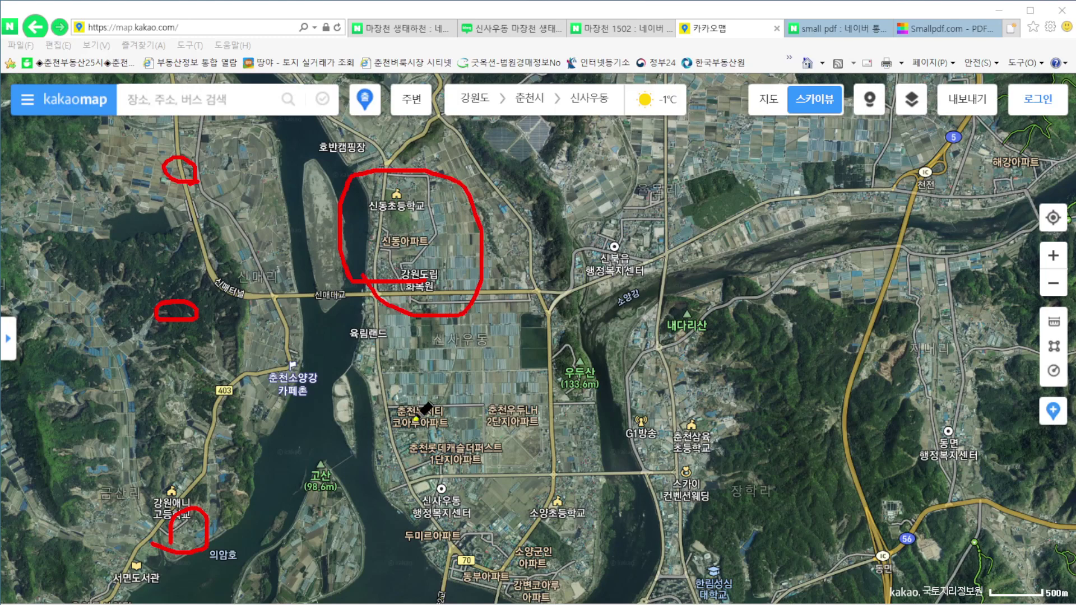
pyautogui.moveTo(368, 440)
pyautogui.mouseDown()
pyautogui.moveTo(421, 309)
pyautogui.moveTo(419, 465)
pyautogui.moveTo(361, 489)
pyautogui.moveTo(417, 500)
pyautogui.moveTo(566, 384)
pyautogui.moveTo(462, 539)
pyautogui.moveTo(399, 492)
pyautogui.moveTo(412, 490)
pyautogui.mouseUp()
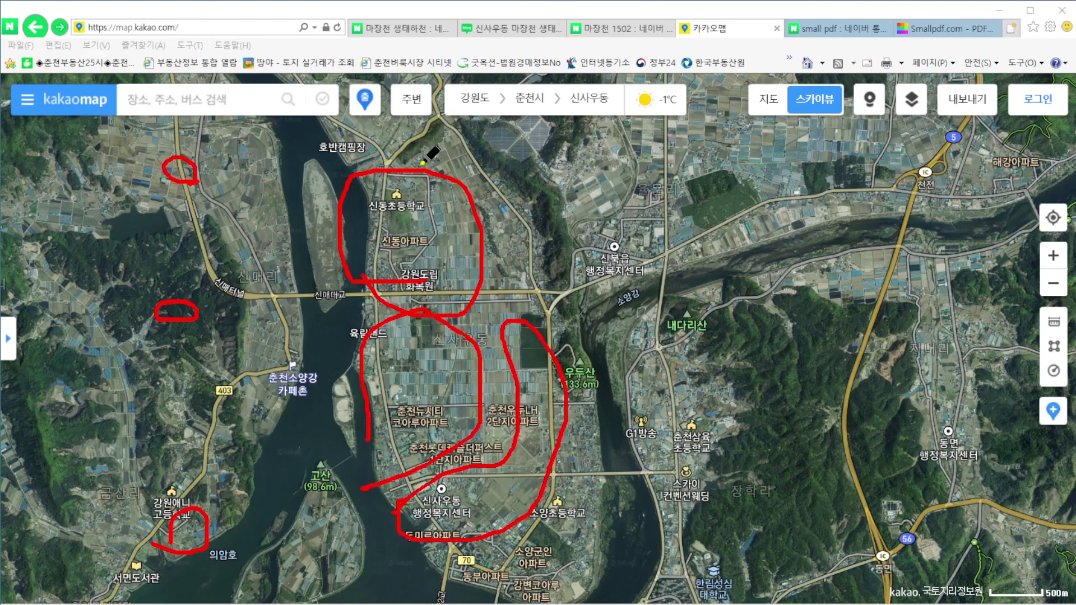
pyautogui.moveTo(369, 159); pyautogui.dragTo(390, 168)
pyautogui.moveTo(424, 244)
pyautogui.mouseDown()
pyautogui.moveTo(446, 513)
pyautogui.moveTo(415, 545)
pyautogui.mouseUp()
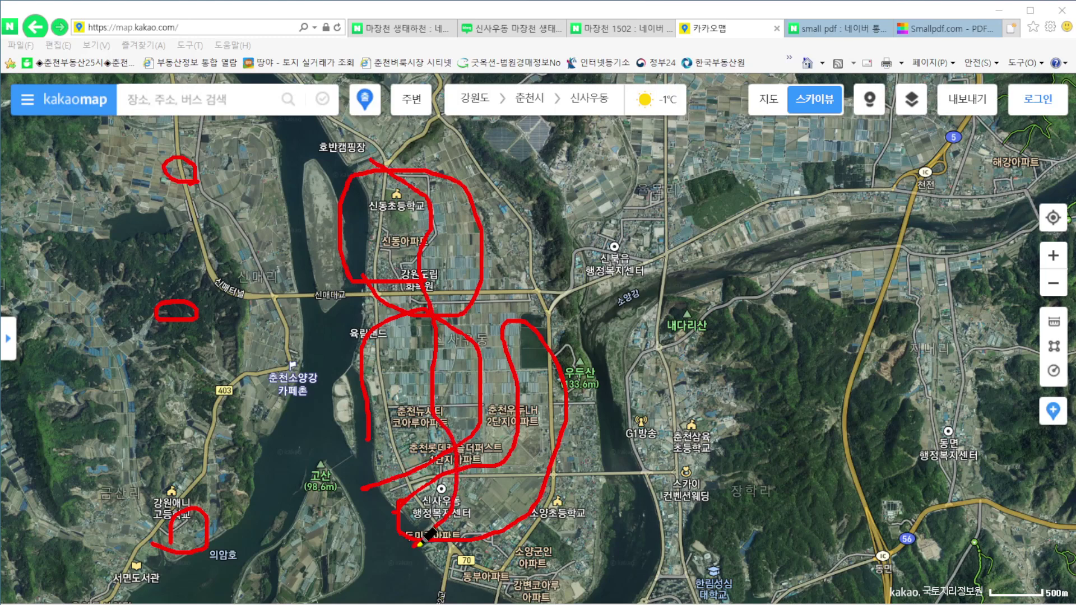
pyautogui.moveTo(368, 161)
pyautogui.mouseDown()
pyautogui.moveTo(446, 244)
pyautogui.moveTo(419, 341)
pyautogui.moveTo(440, 427)
pyautogui.moveTo(433, 546)
pyautogui.moveTo(415, 561)
pyautogui.mouseUp()
pyautogui.moveTo(381, 158)
pyautogui.mouseDown()
pyautogui.moveTo(443, 220)
pyautogui.moveTo(451, 283)
pyautogui.moveTo(435, 336)
pyautogui.moveTo(450, 423)
pyautogui.moveTo(447, 532)
pyautogui.moveTo(417, 558)
pyautogui.mouseUp()
pyautogui.moveTo(391, 321); pyautogui.dragTo(419, 555)
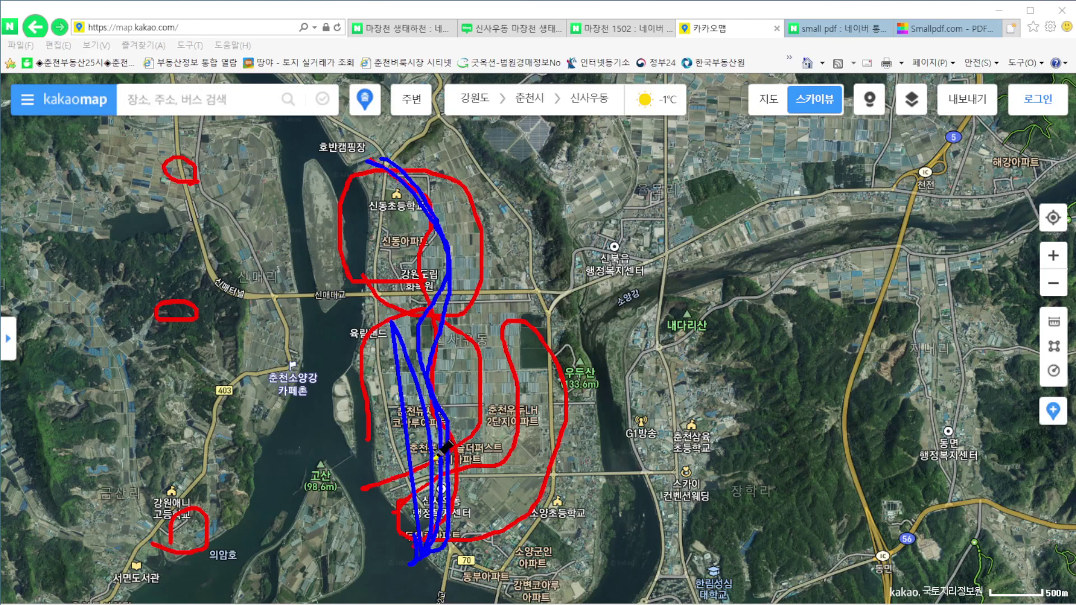
pyautogui.press('Escape')
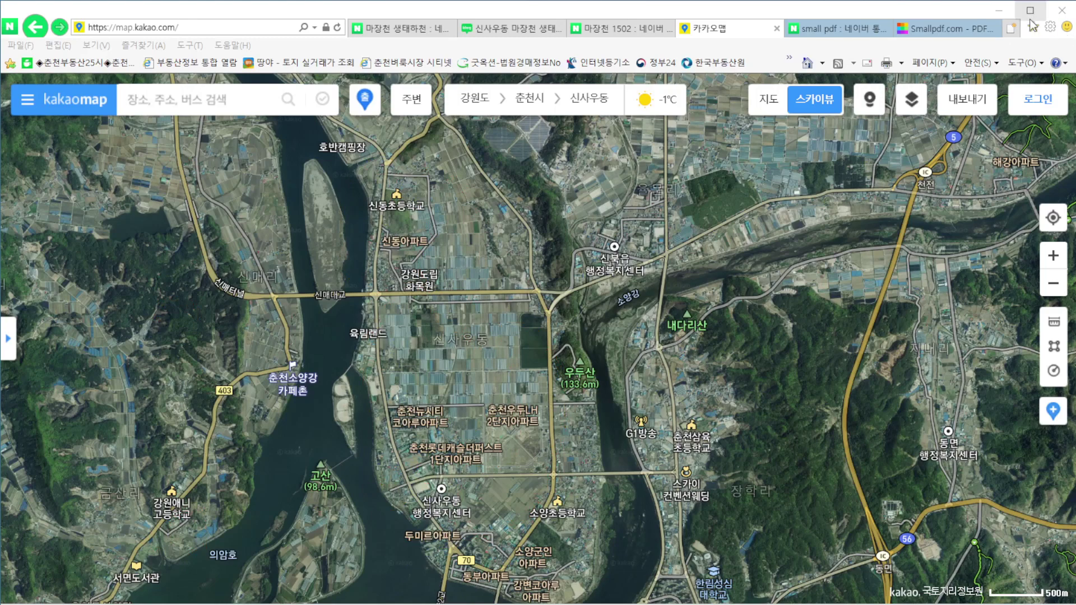
pyautogui.click(998, 10)
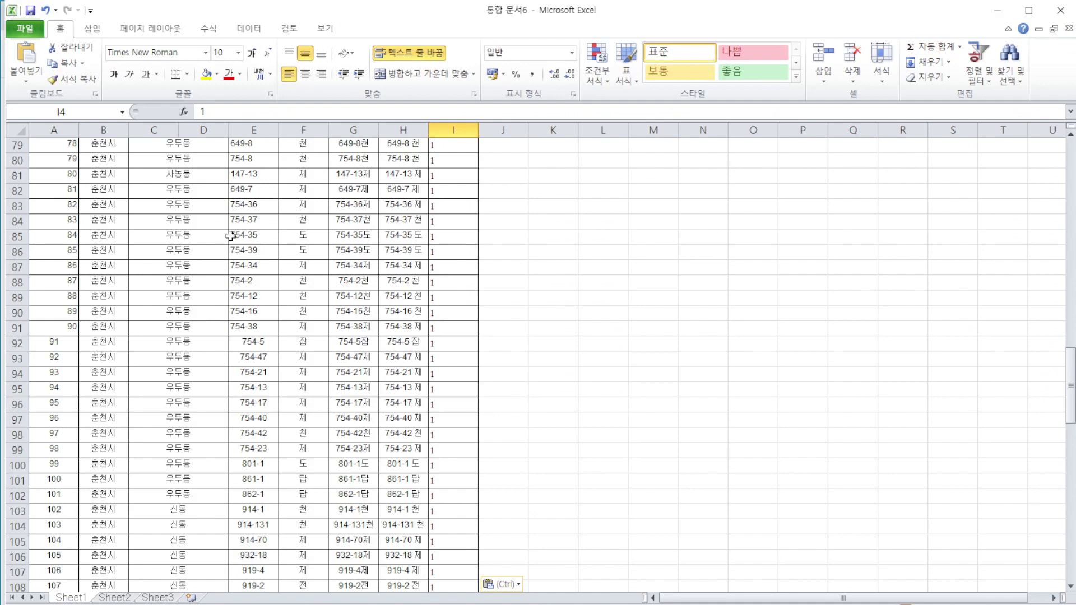
pyautogui.scroll(20, 209, 178)
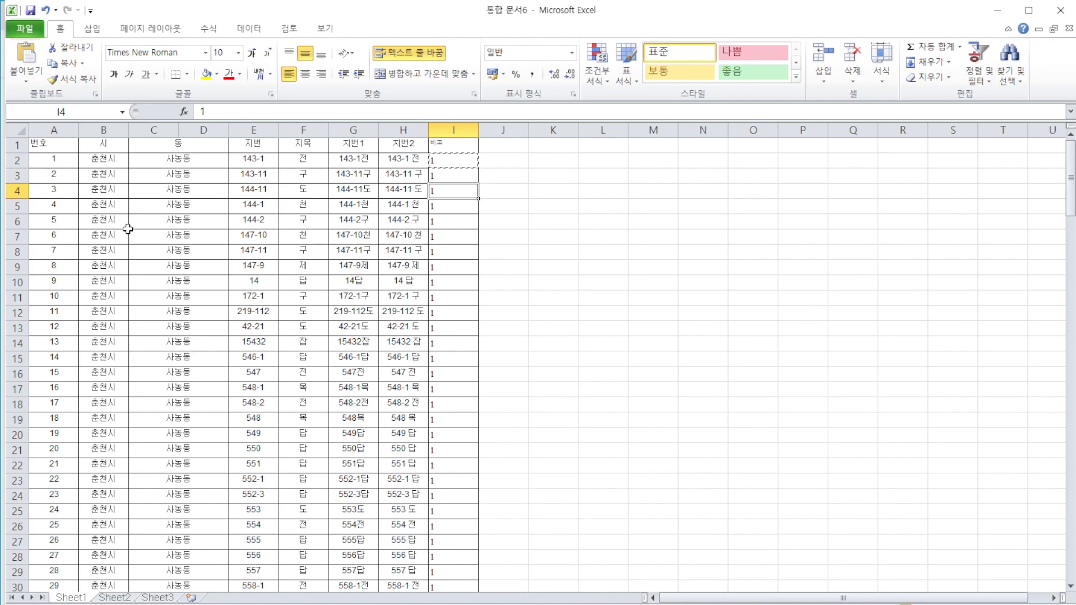
# Start saving the workbook under a new name with the file format CSV (쉼표로 분리)
pyautogui.click(25, 29)
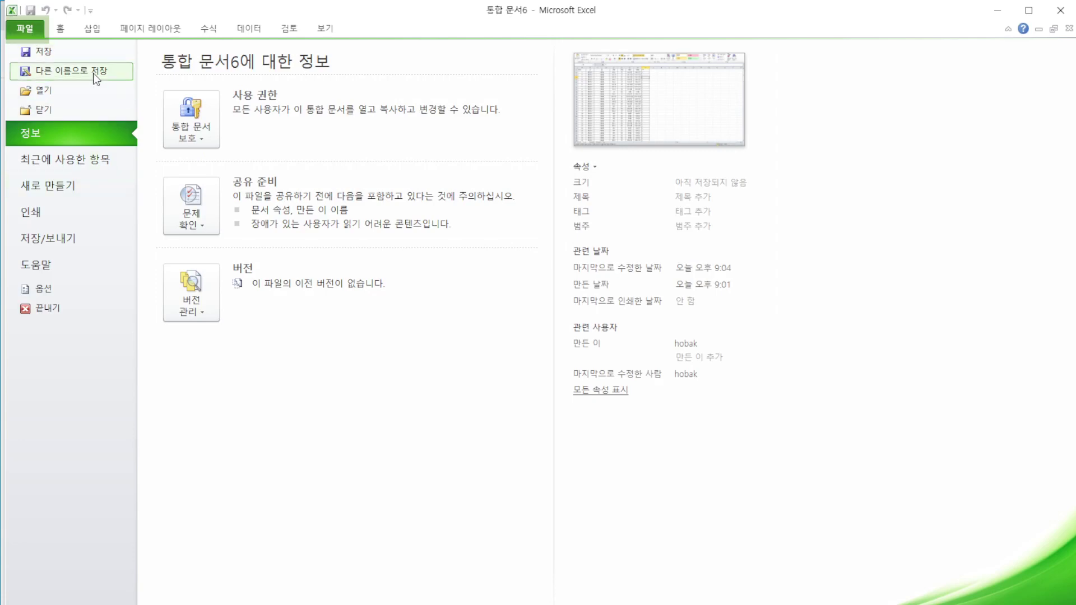
pyautogui.press('Escape')
pyautogui.hotkey('ctrl', 's')
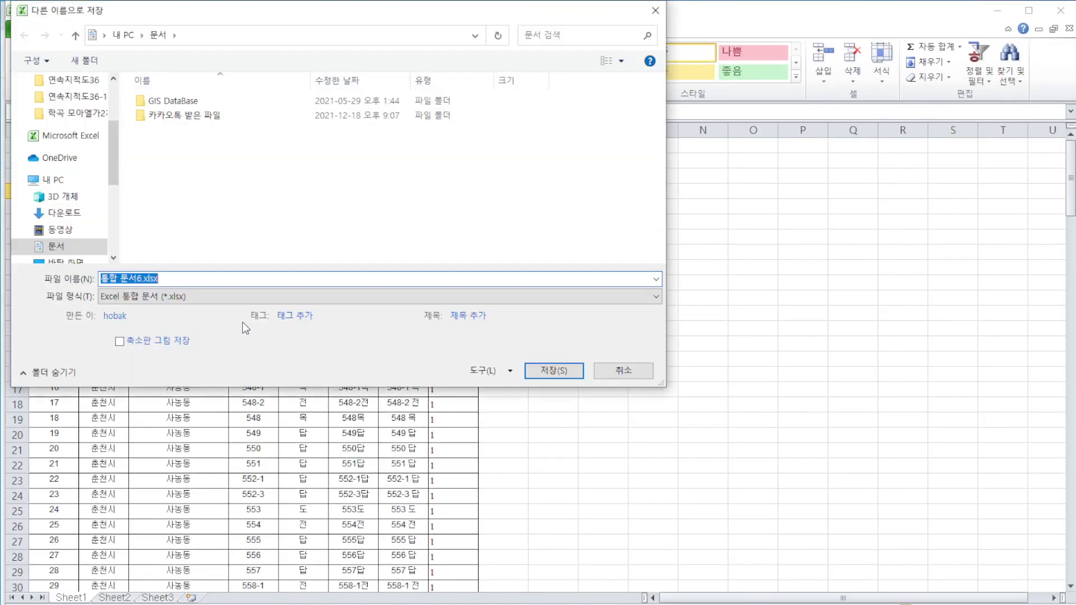
pyautogui.click(214, 299)
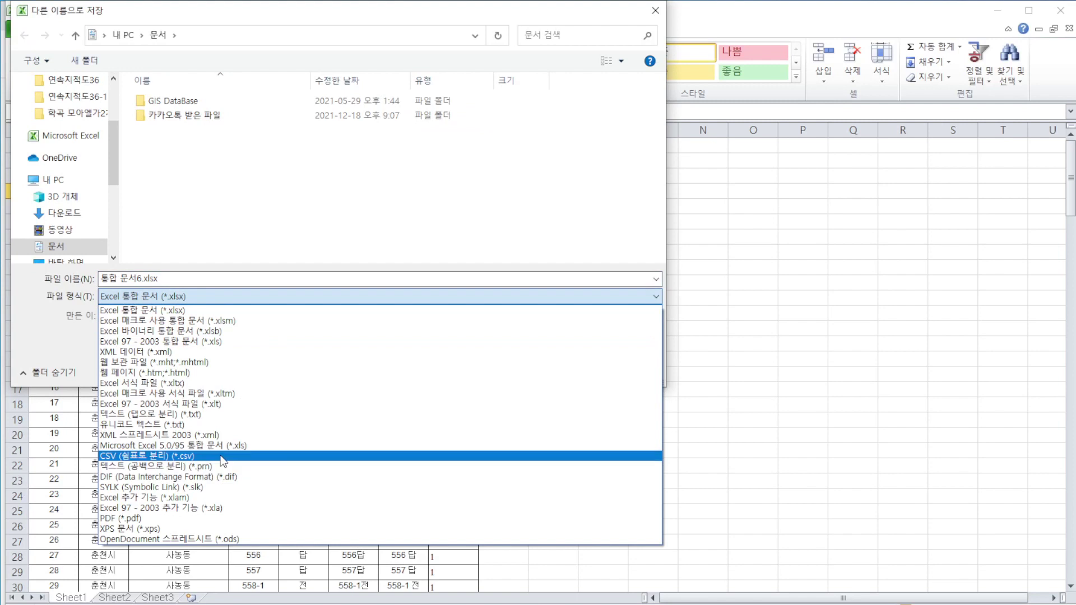
pyautogui.click(223, 461)
pyautogui.click(152, 279)
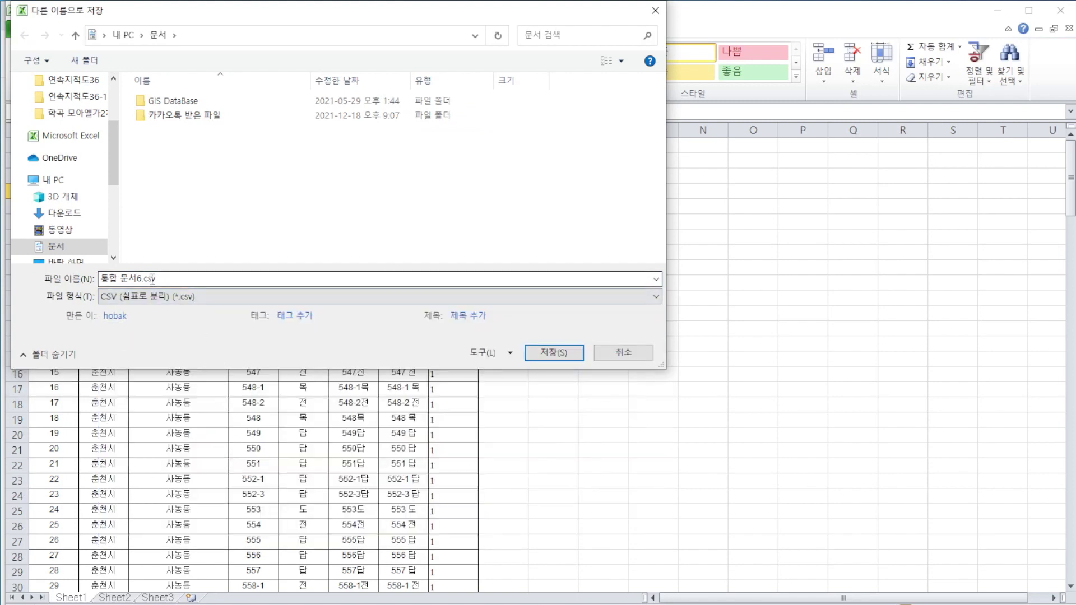
# Choose the folder 연속지적도36-1 for the CSV and name the file 신동사농동우두동.csv
pyautogui.moveTo(101, 278); pyautogui.dragTo(157, 283)
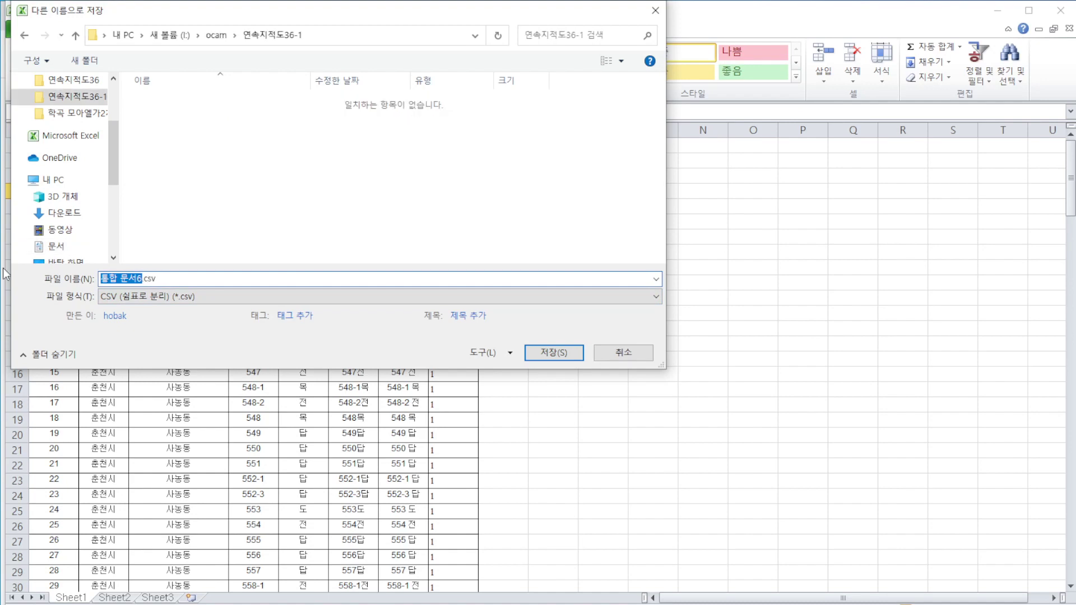
pyautogui.write('dn')
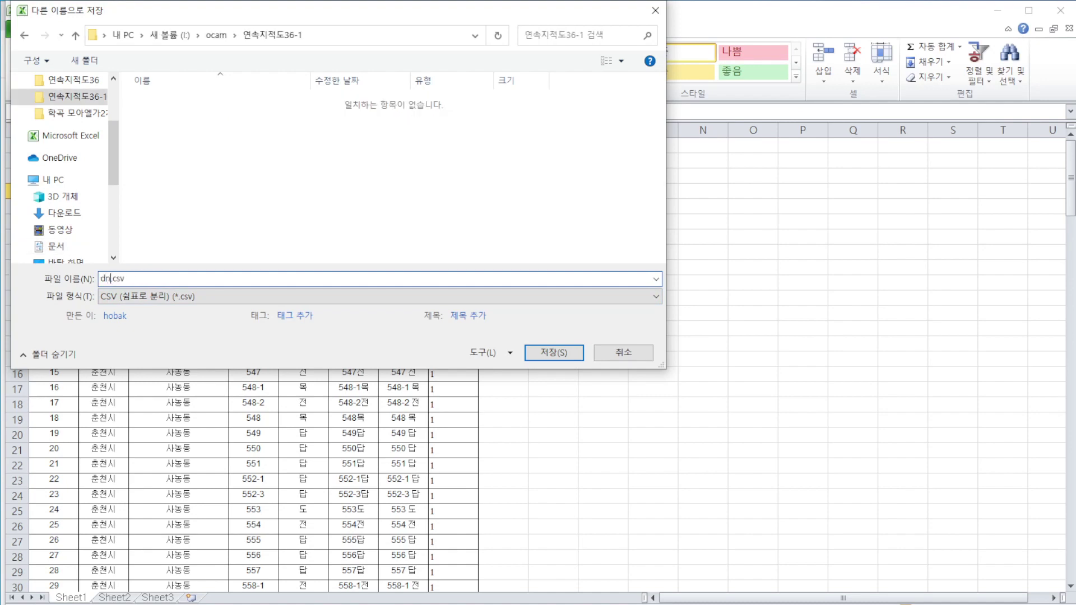
pyautogui.press('BackSpace')
pyautogui.press('BackSpace')
pyautogui.press('BackSpace')
pyautogui.write('ㅅㅣㄴ흥')
pyautogui.write('사')
pyautogui.write('무ㅅ')
pyautogui.write('우두ㄷ')
pyautogui.press('BackSpace')
pyautogui.write('농')
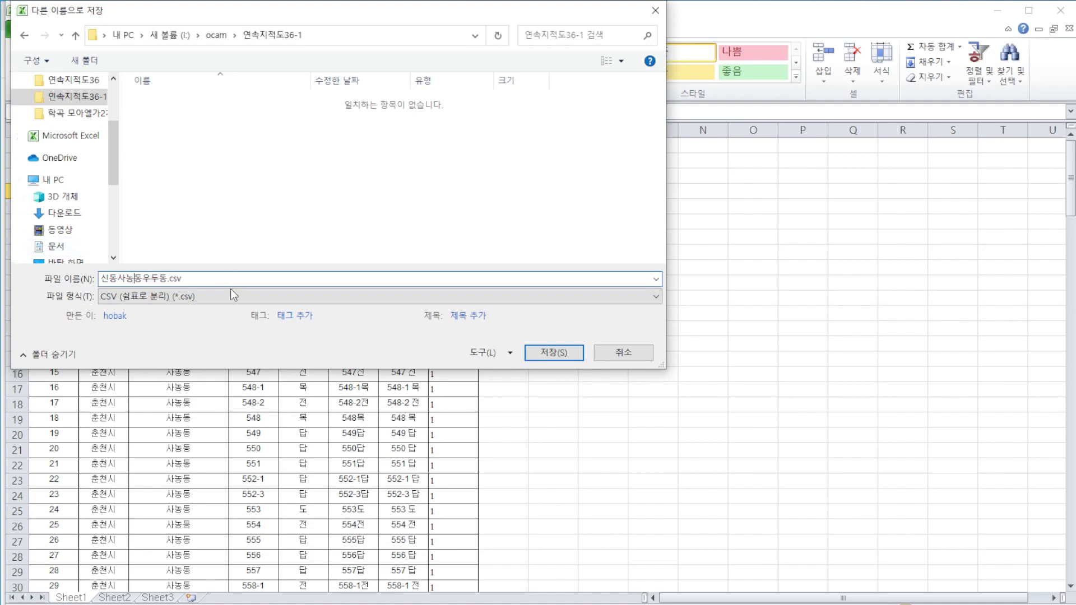
# Save the CSV file, accepting that only the current sheet is stored in this format
pyautogui.click(567, 358)
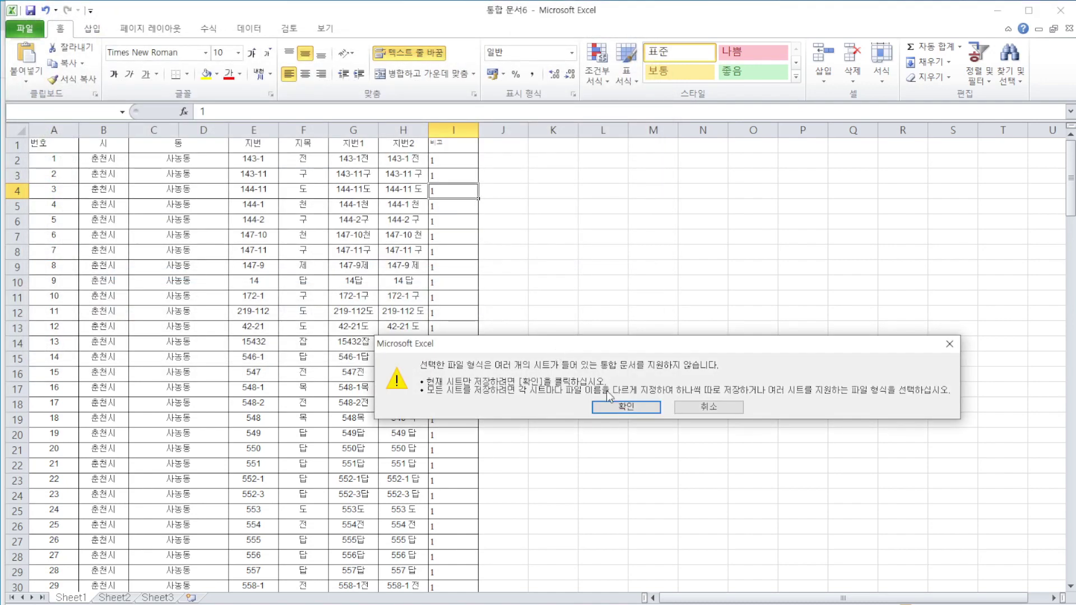
pyautogui.click(637, 408)
pyautogui.press('Return')
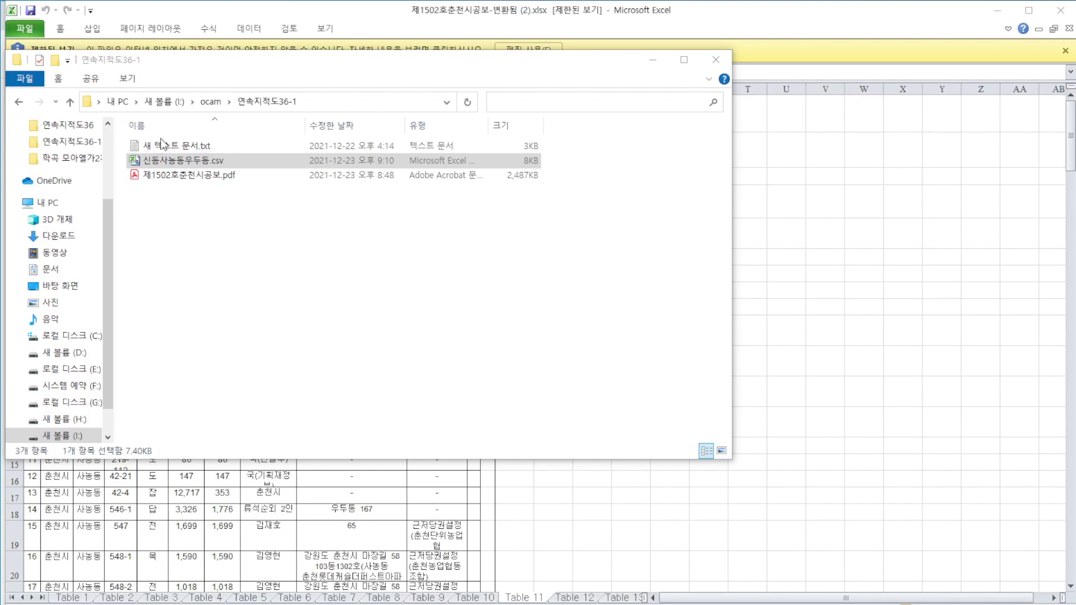
# Open 신동사농동우두동.csv from the 연속지적도36-1 folder and delete the empty column between 동 and 지번
pyautogui.click(151, 163)
pyautogui.doubleClick(176, 162)
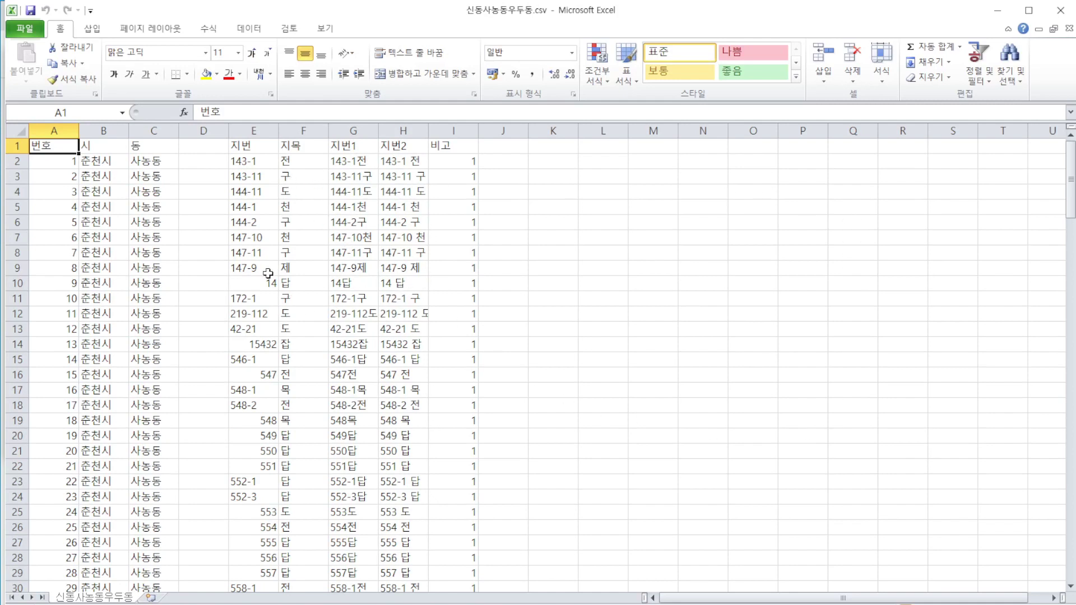
pyautogui.click(203, 130)
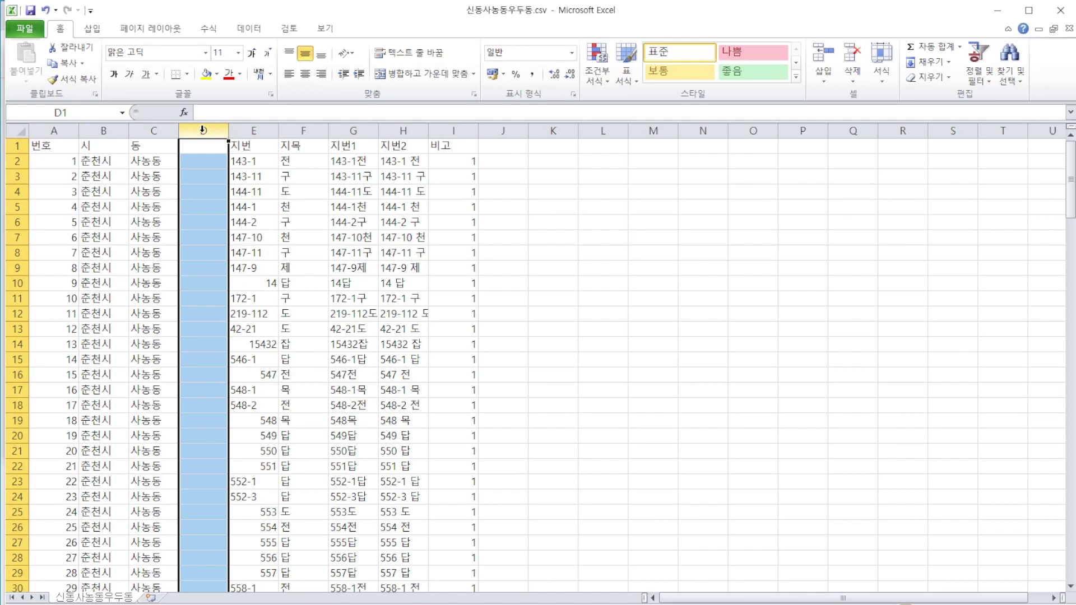
pyautogui.rightClick(203, 130)
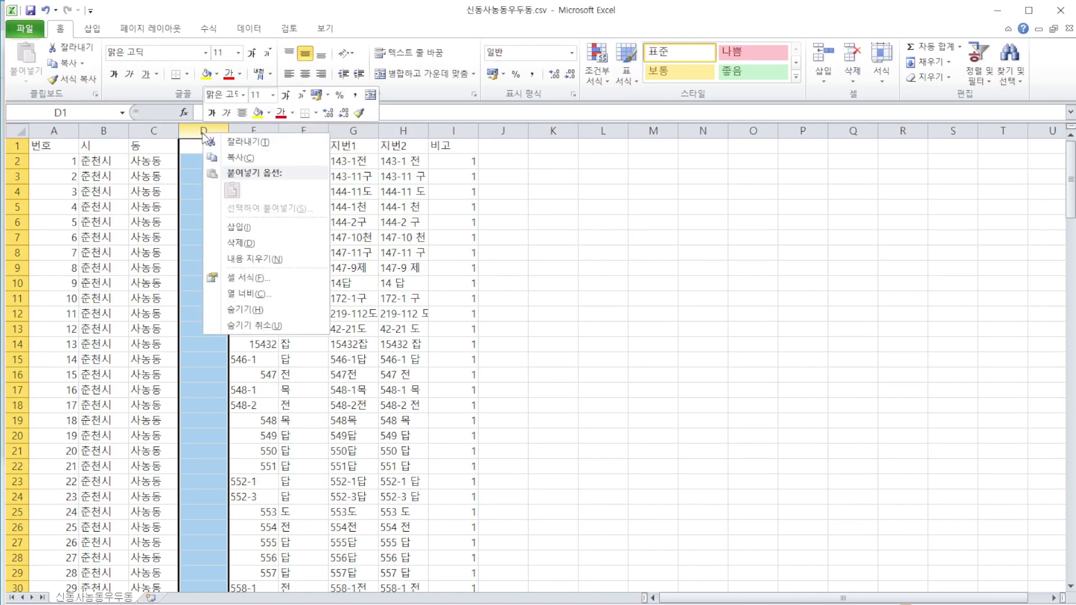
pyautogui.click(261, 241)
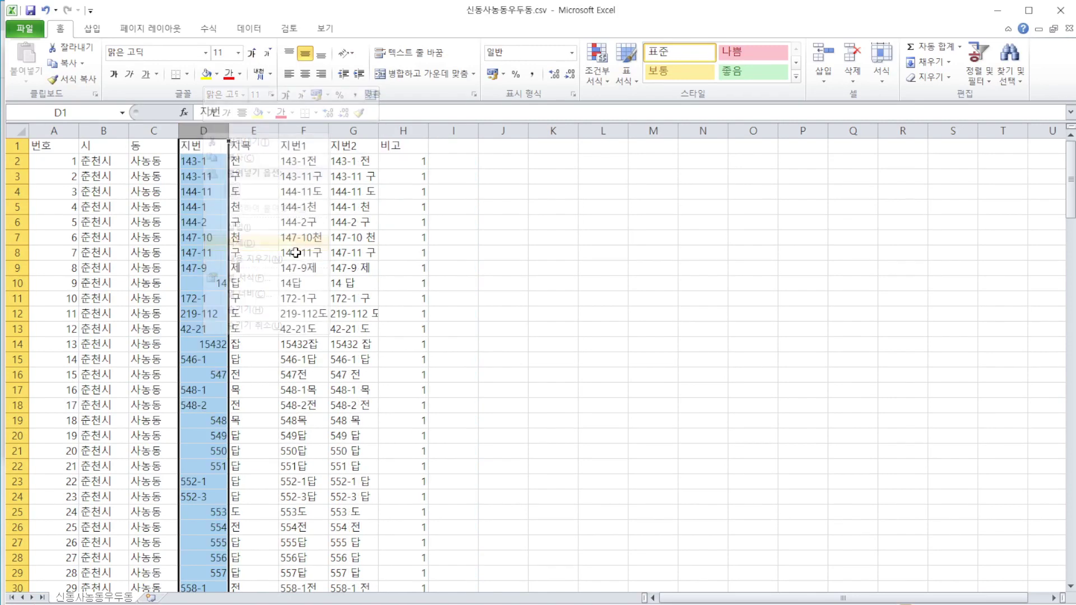
# Look through the 동 and 지번 columns down to the last row to check how the districts are distributed
pyautogui.click(155, 130)
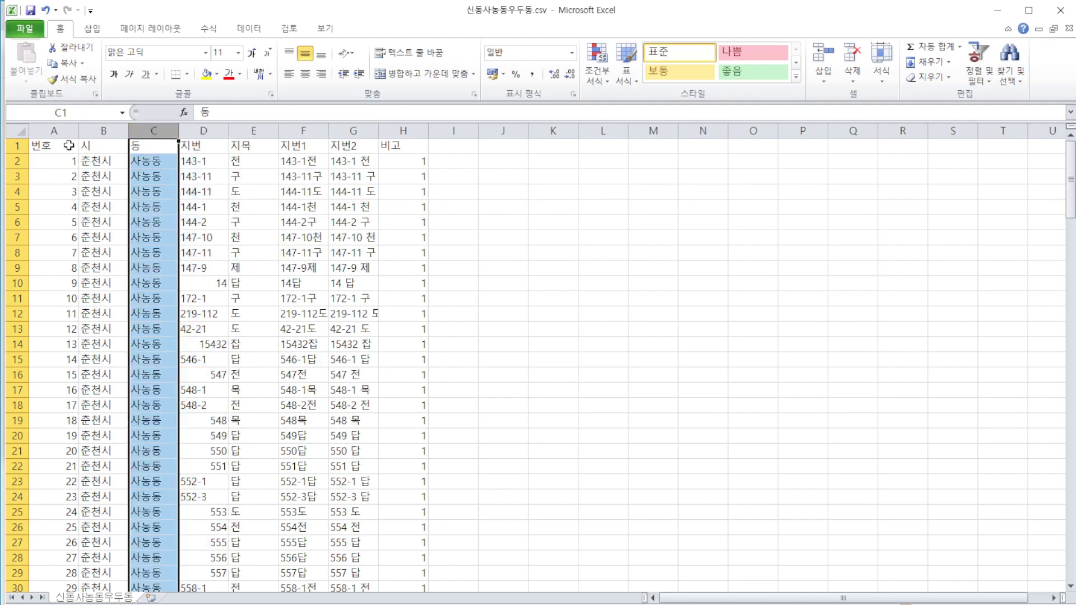
pyautogui.click(148, 163)
pyautogui.click(200, 161)
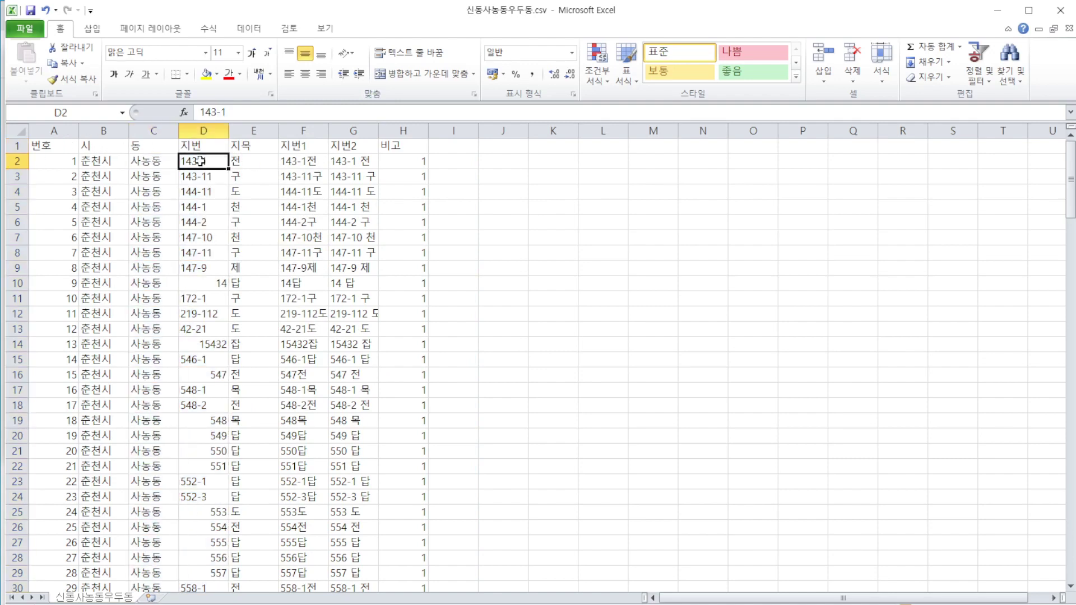
pyautogui.click(144, 162)
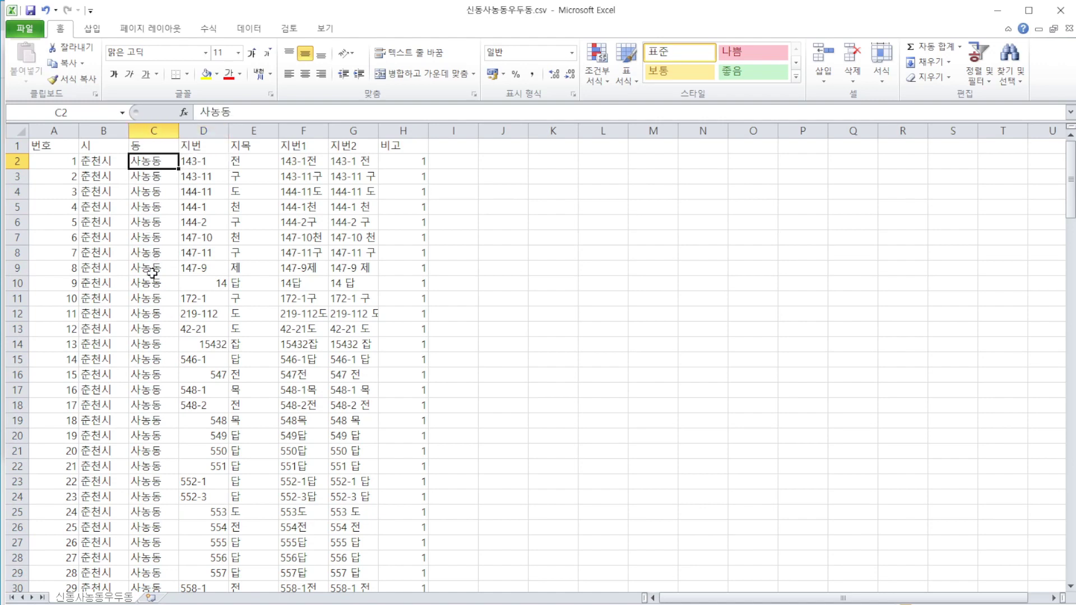
pyautogui.scroll(-6, 153, 351)
pyautogui.scroll(-16, 153, 351)
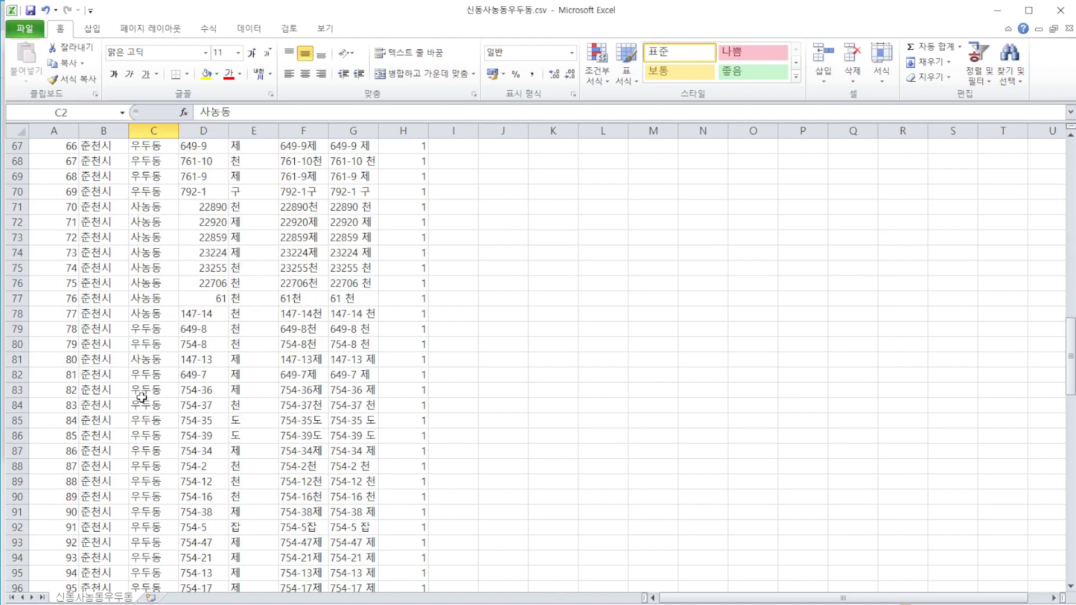
pyautogui.scroll(5, 142, 396)
pyautogui.scroll(-3, 147, 392)
pyautogui.scroll(-9, 153, 392)
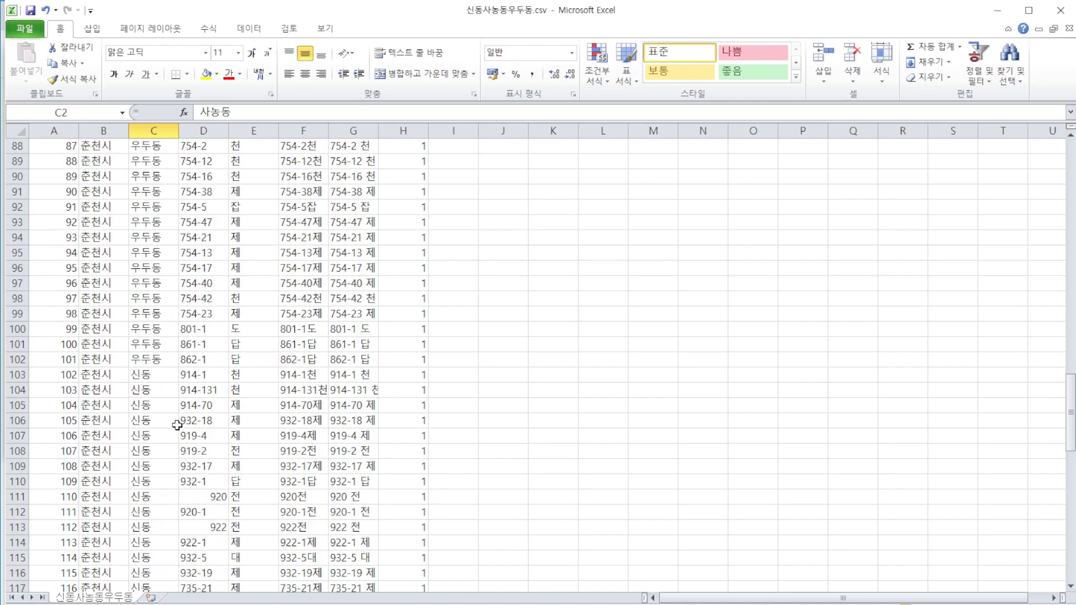
pyautogui.scroll(-20, 177, 425)
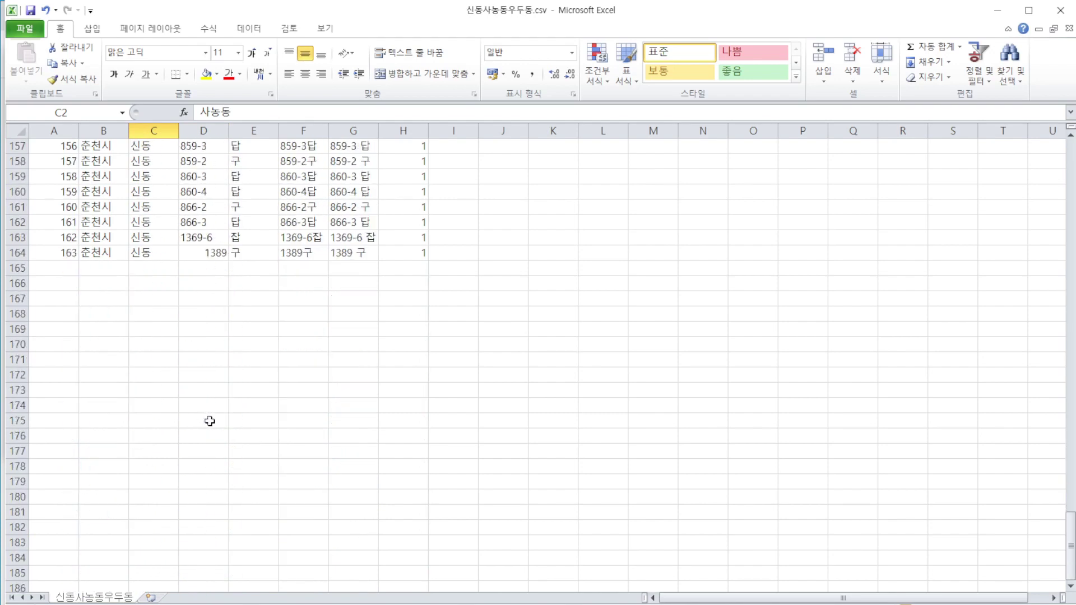
pyautogui.scroll(20, 209, 421)
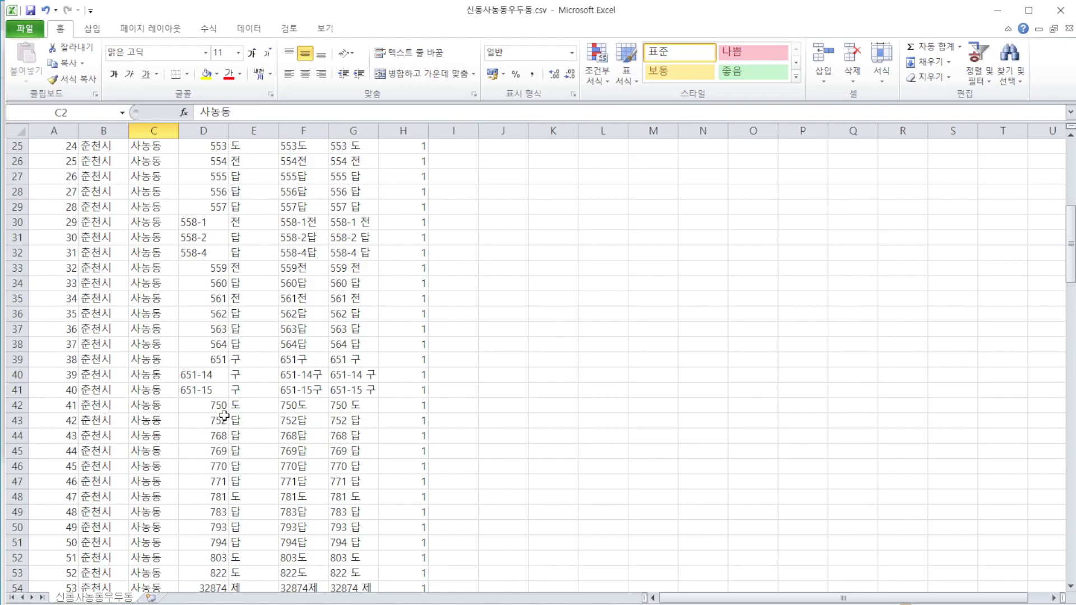
pyautogui.scroll(8, 224, 416)
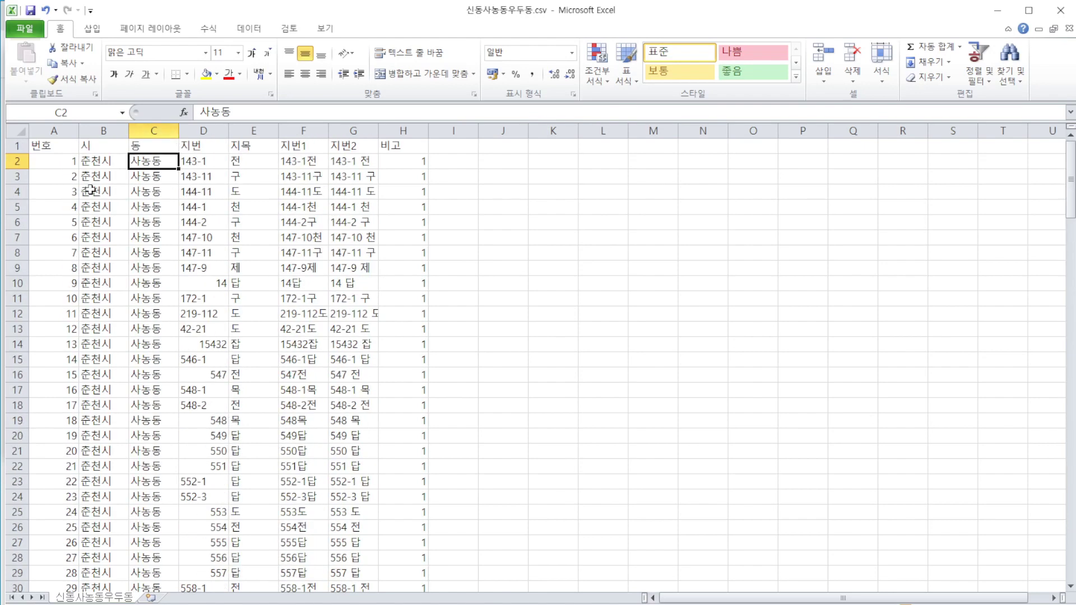
# Sort all data rows below the header by the 동 column in ascending order (오름차순)
pyautogui.moveTo(37, 161); pyautogui.dragTo(417, 552)
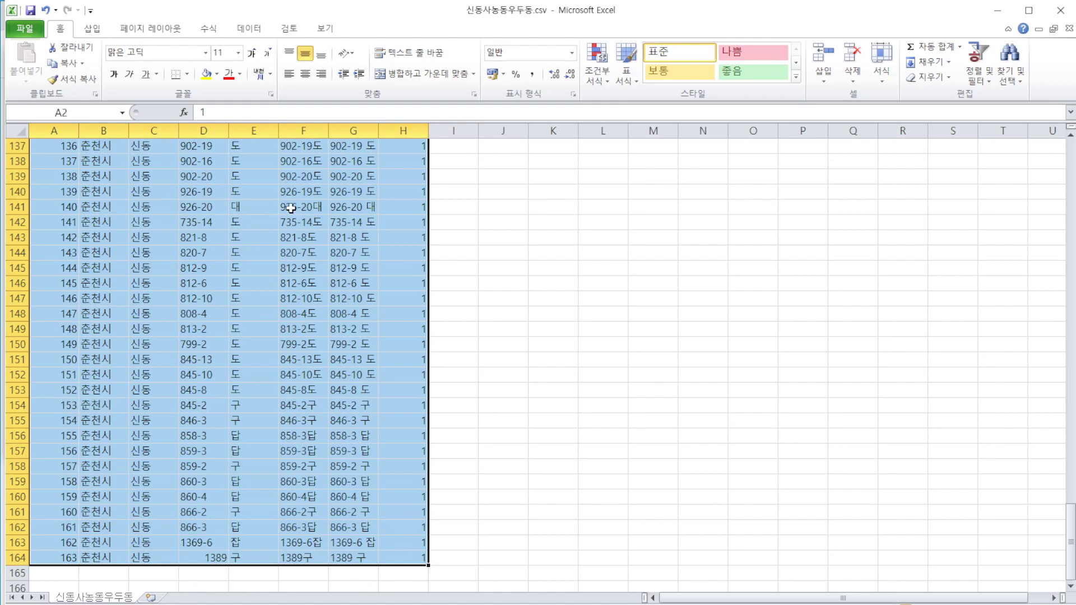
pyautogui.click(204, 31)
pyautogui.click(241, 28)
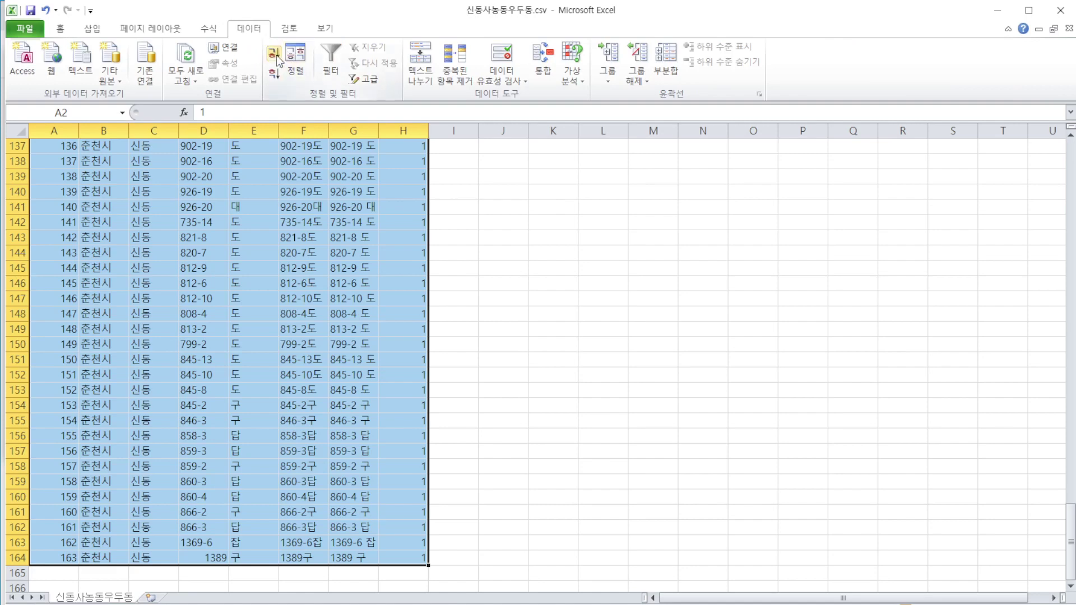
pyautogui.click(297, 63)
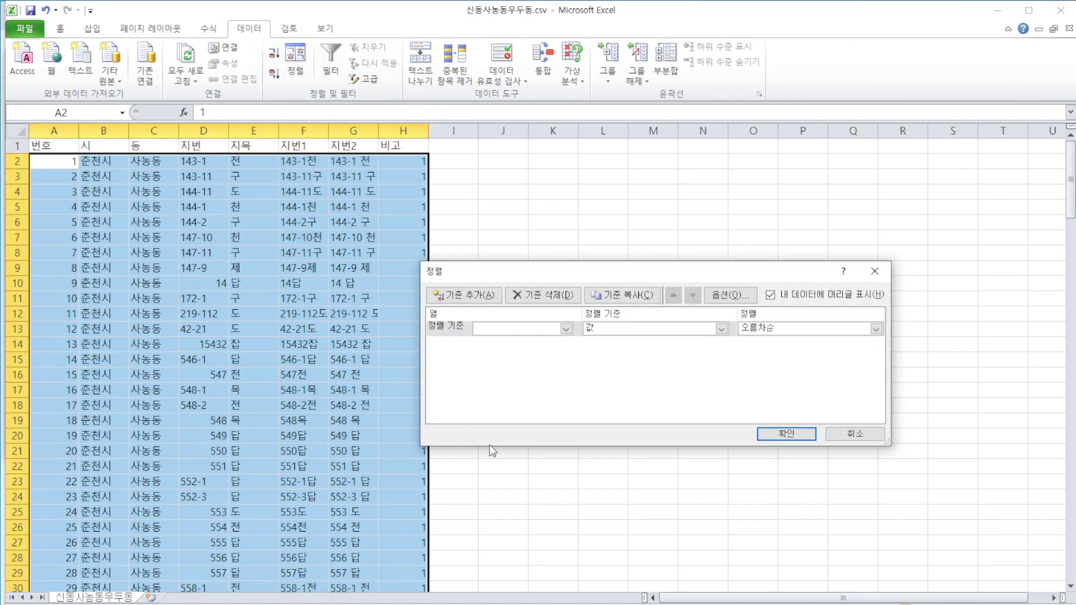
pyautogui.click(537, 332)
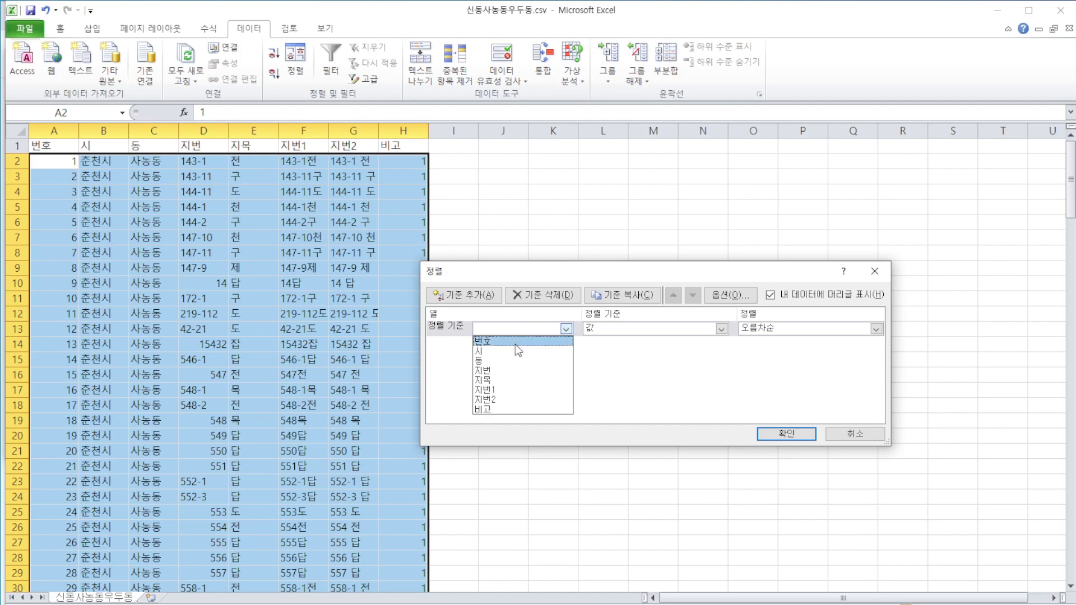
pyautogui.click(508, 360)
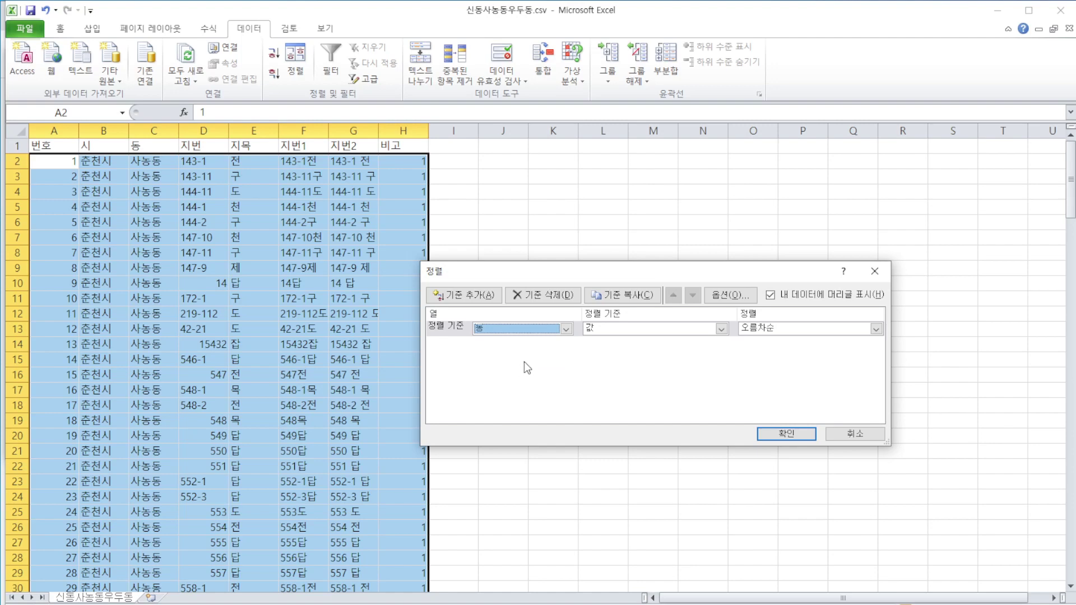
pyautogui.click(786, 433)
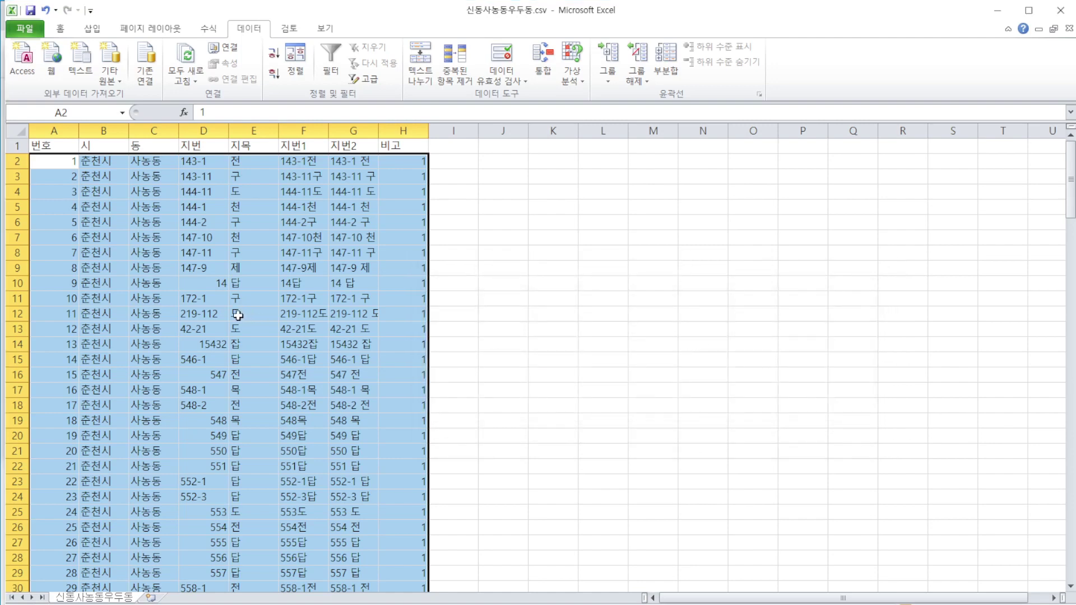
# Review the sorted table from top to end to check where each 동 group begins and ends
pyautogui.scroll(-9, 160, 313)
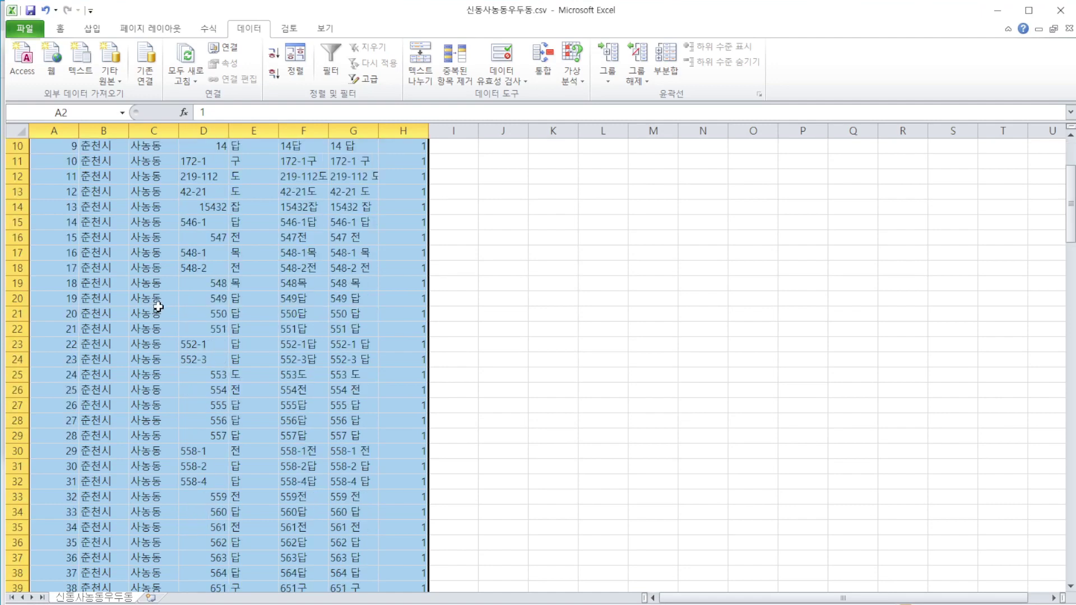
pyautogui.scroll(-10, 164, 325)
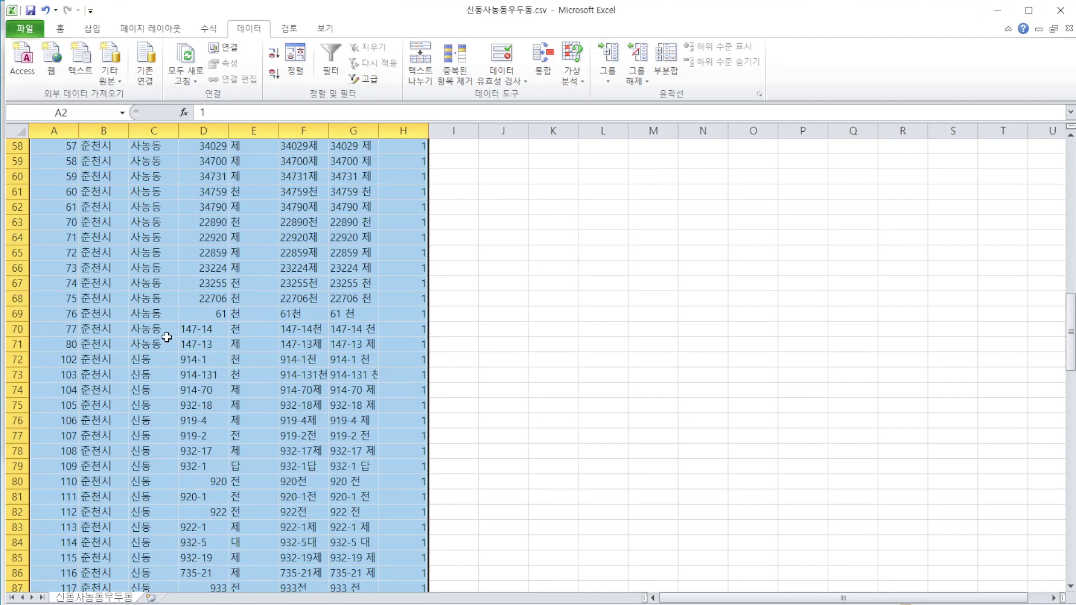
pyautogui.scroll(-2, 149, 476)
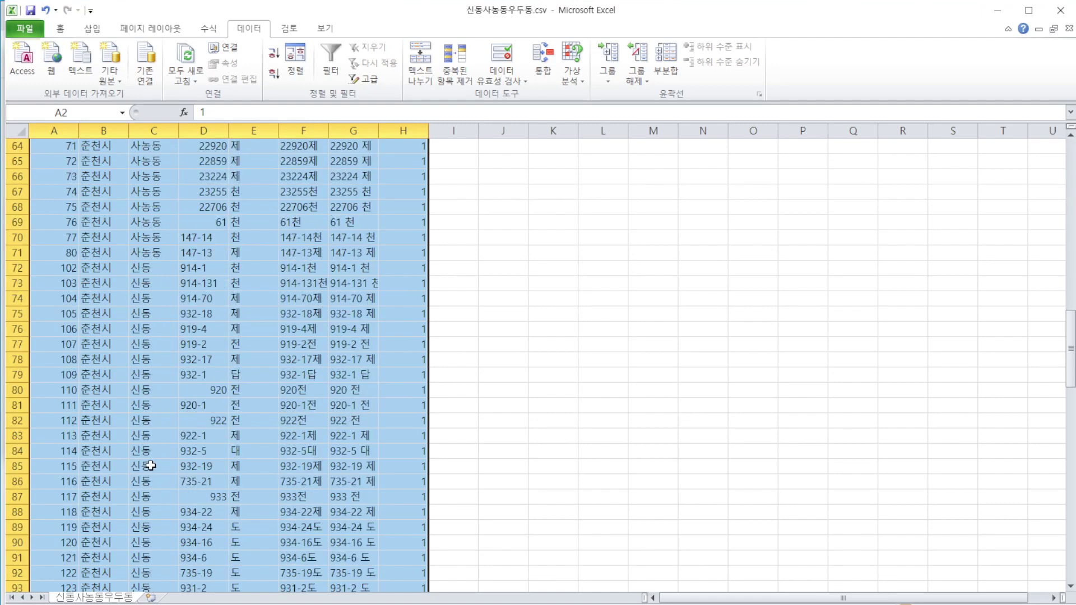
pyautogui.scroll(-20, 140, 465)
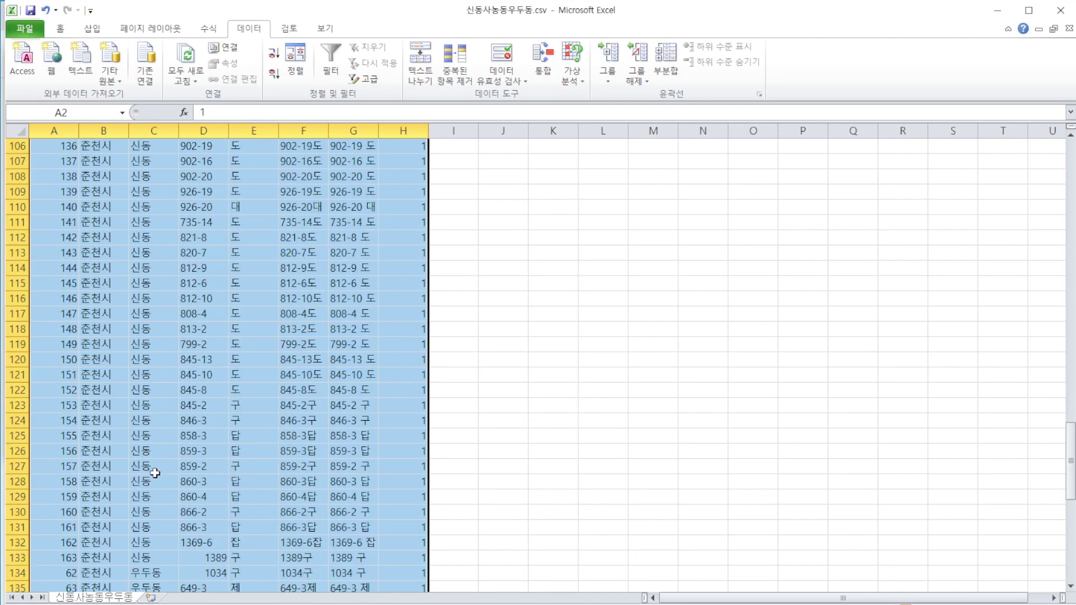
pyautogui.scroll(-8, 156, 476)
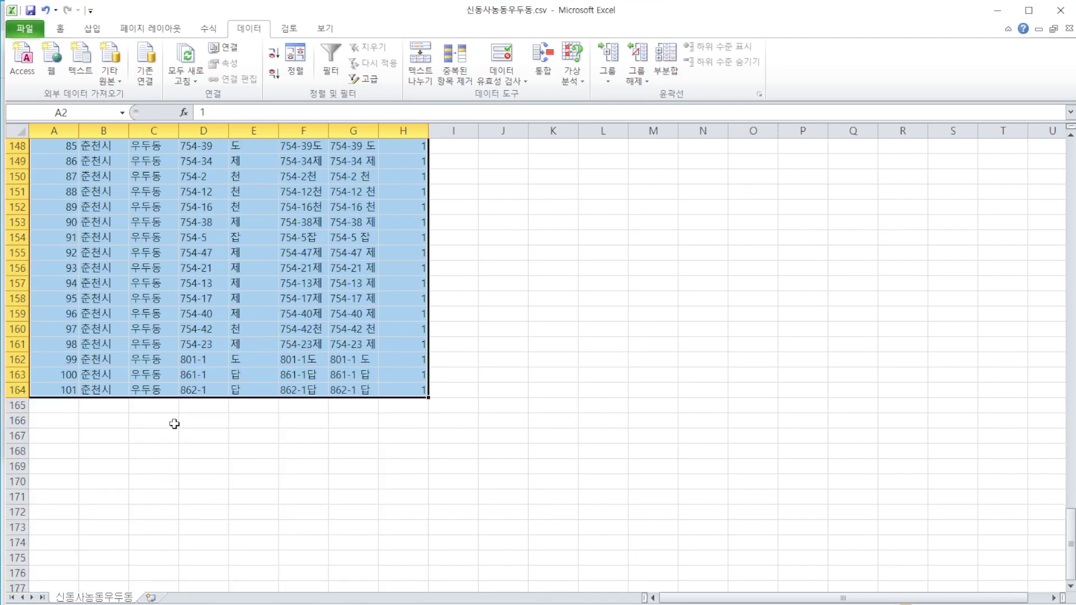
pyautogui.click(174, 407)
pyautogui.scroll(17, 204, 381)
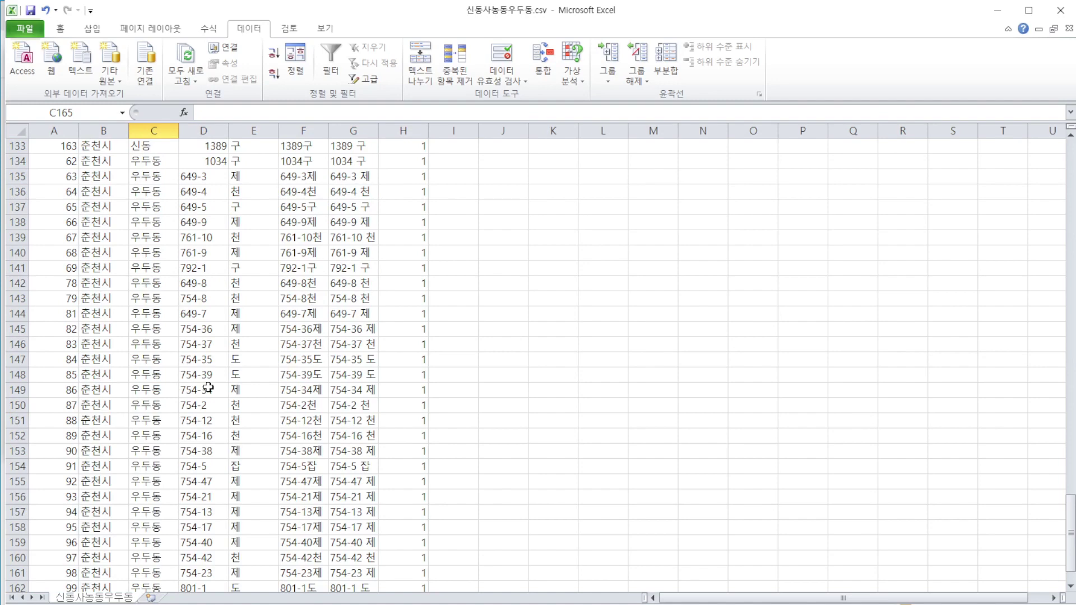
pyautogui.scroll(8, 209, 388)
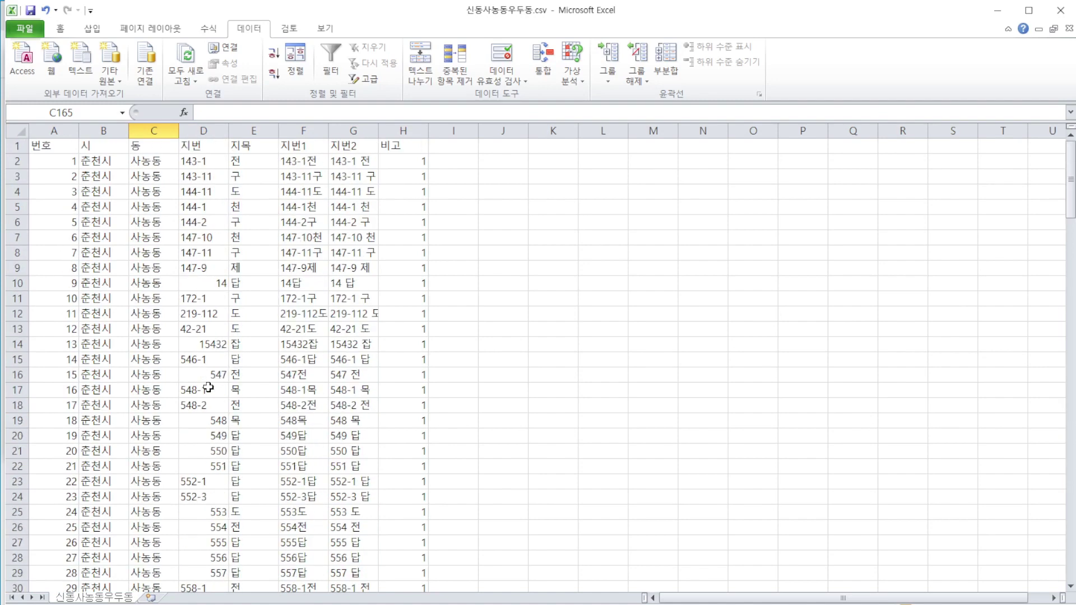
# Clear the 신동 and 우두동 records in A72:H164, leaving only the 사농동 rows
pyautogui.scroll(-20, 249, 314)
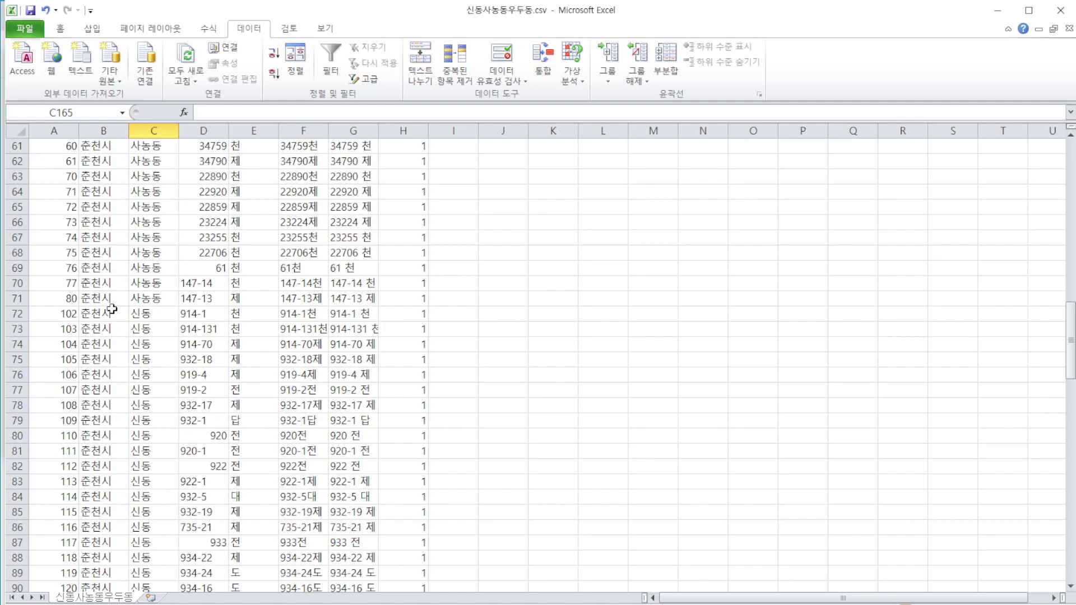
pyautogui.moveTo(42, 312); pyautogui.dragTo(428, 565)
pyautogui.scroll(-9, 389, 451)
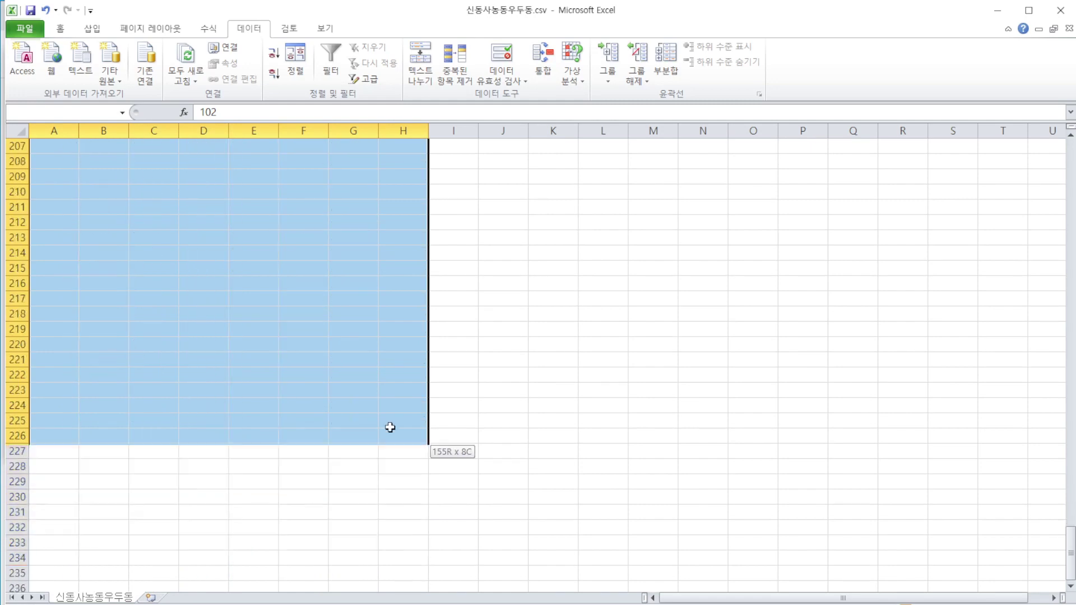
pyautogui.moveTo(390, 27); pyautogui.dragTo(417, 559)
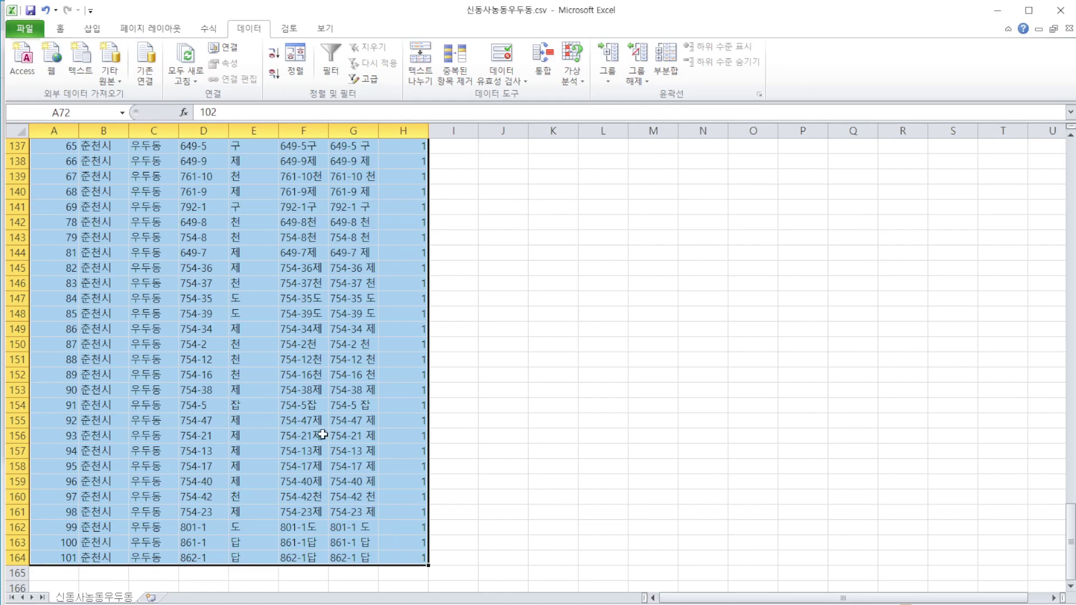
pyautogui.press('Delete')
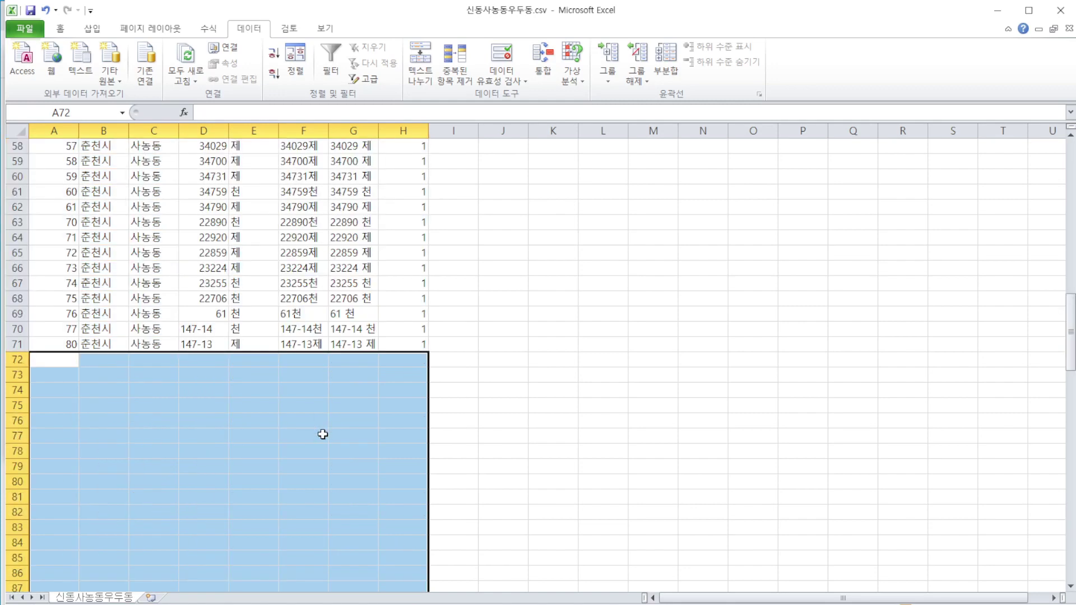
pyautogui.click(241, 343)
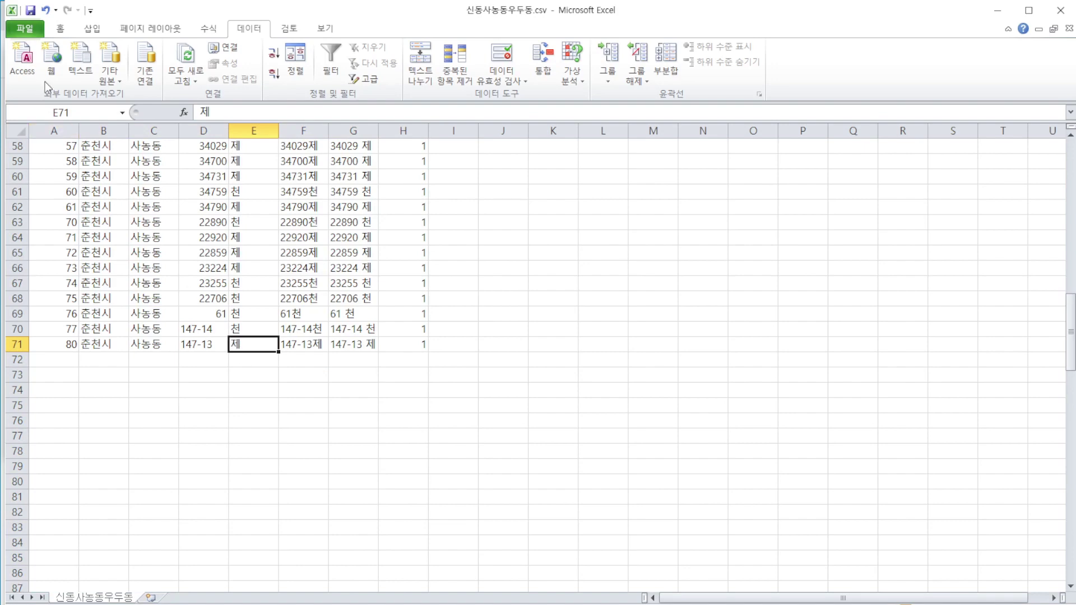
# Save the sheet under the new name 사농동.csv in the 연속지적도36-1 folder, keeping the comma-separated CSV format
pyautogui.click(32, 28)
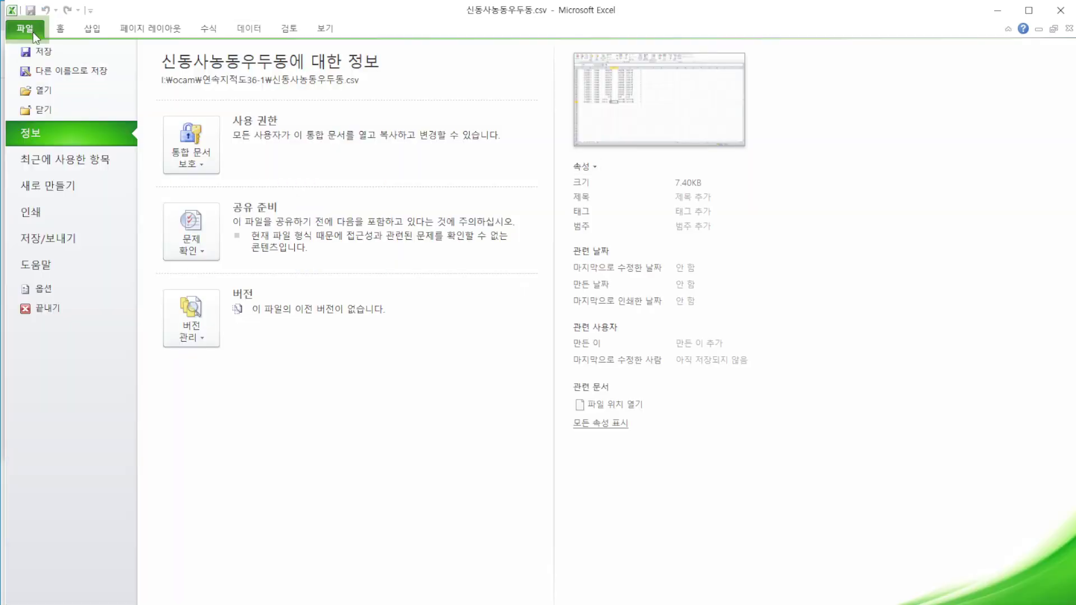
pyautogui.click(95, 70)
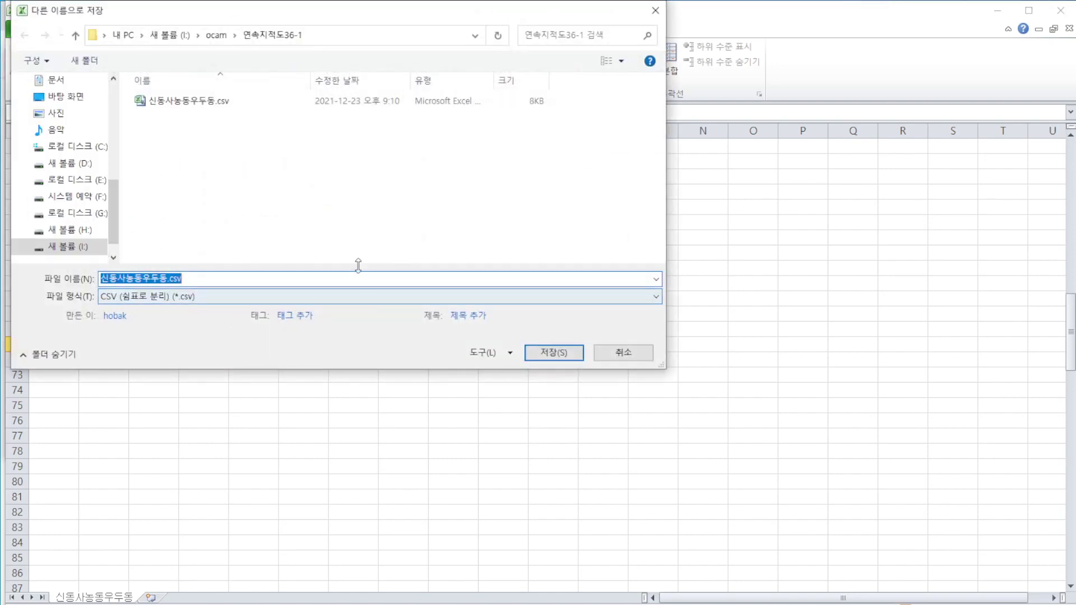
pyautogui.click(168, 279)
pyautogui.press('BackSpace')
pyautogui.press('BackSpace')
pyautogui.press('BackSpace')
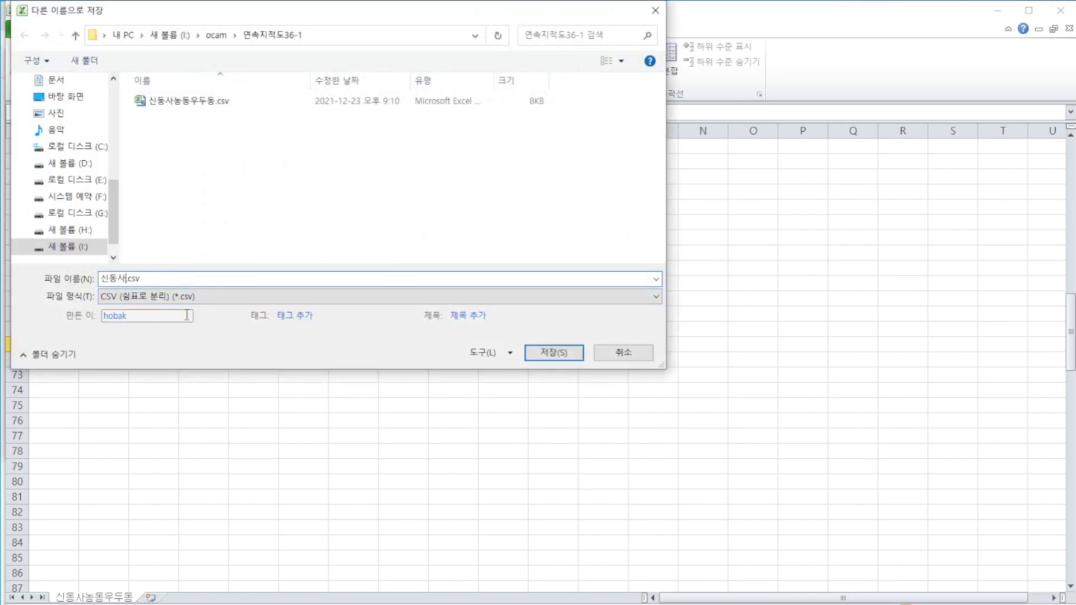
pyautogui.press('BackSpace')
pyautogui.press('BackSpace')
pyautogui.write('사농동')
pyautogui.click(561, 352)
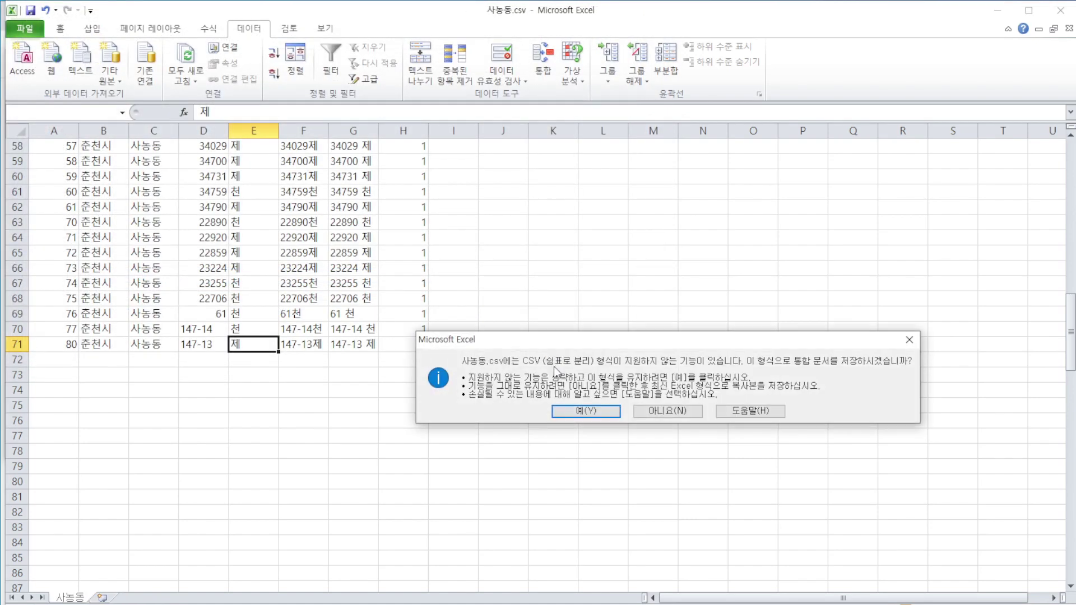
pyautogui.click(596, 411)
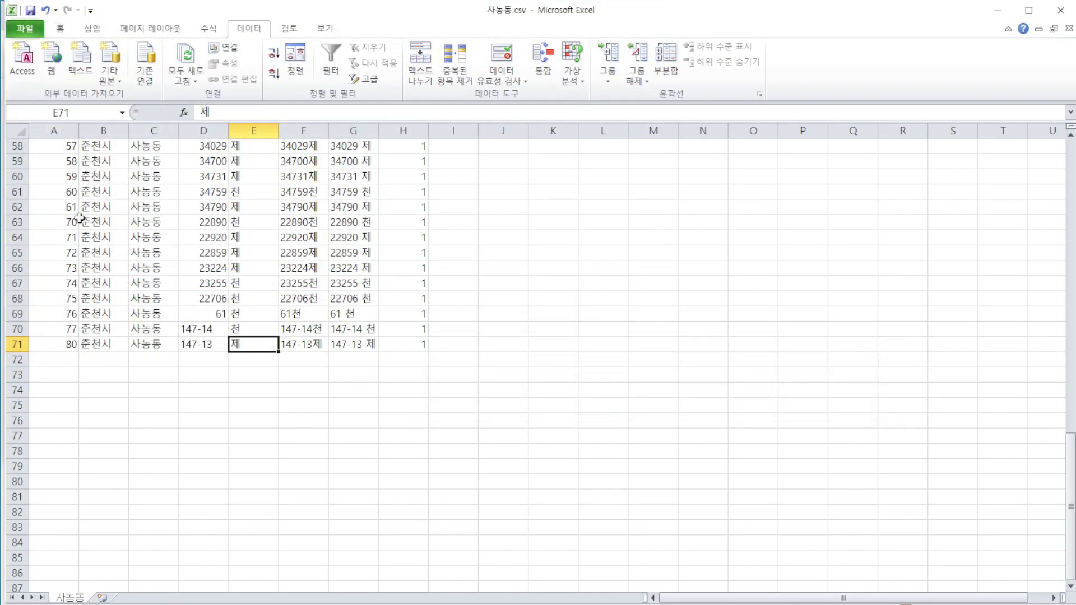
# Undo the clearing of A72:H164 to bring back the 신동 and 우두동 records
pyautogui.click(46, 10)
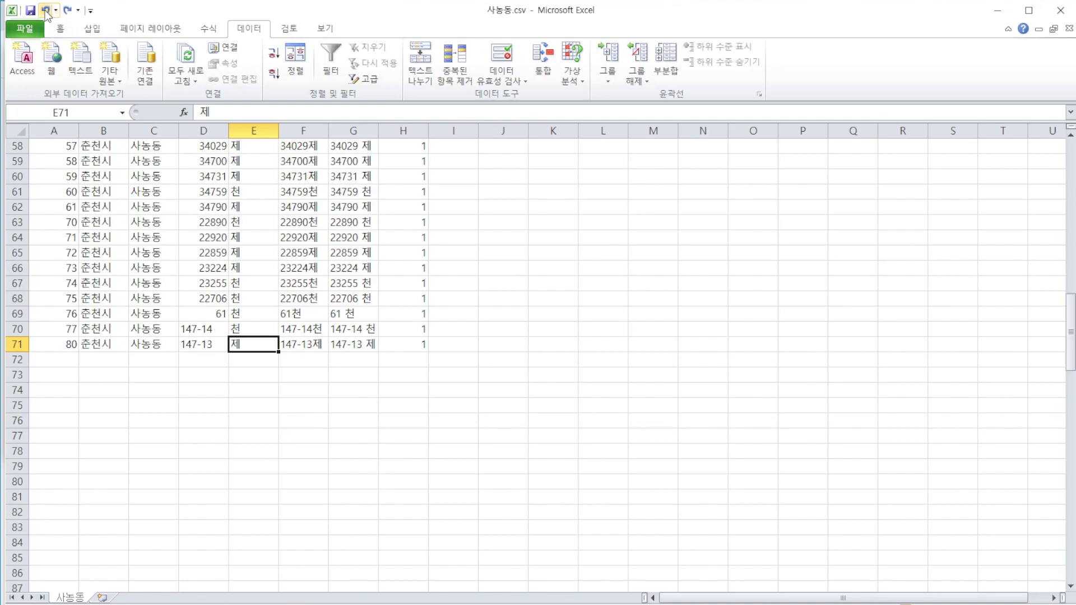
pyautogui.click(46, 10)
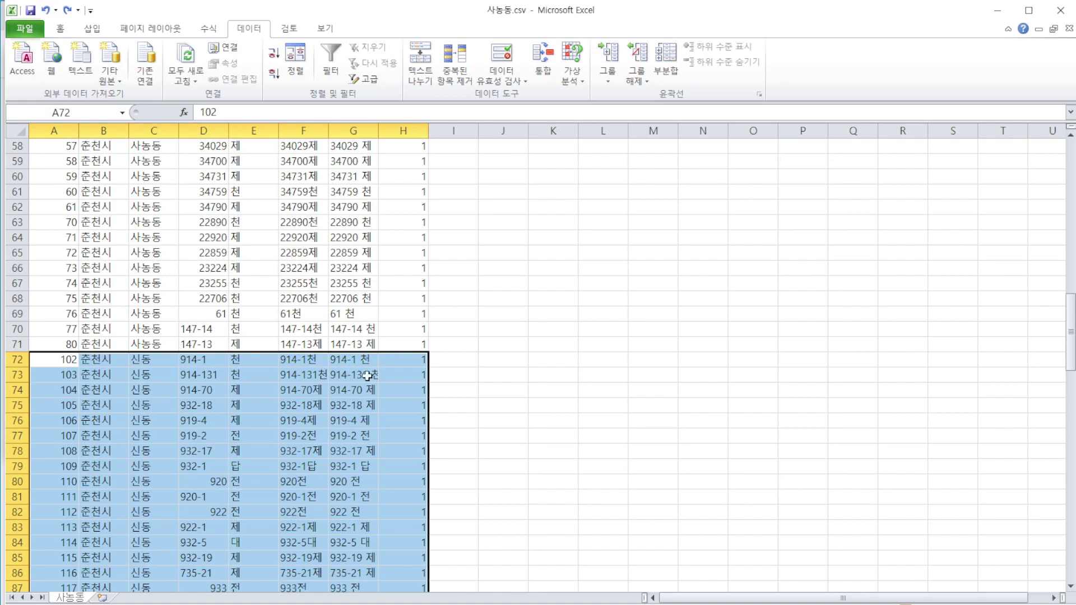
pyautogui.click(336, 329)
# Delete the 사농동 records in A2:H71, shifting the remaining cells up (셀을 위로 밀기) under the header row
pyautogui.scroll(19, 344, 386)
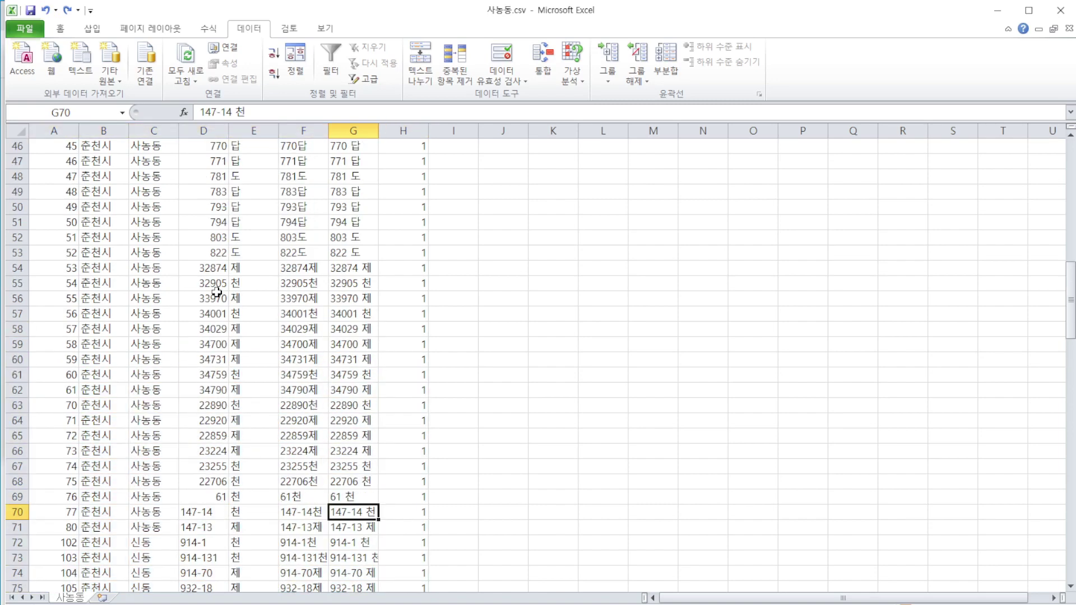
pyautogui.moveTo(56, 163); pyautogui.dragTo(414, 224)
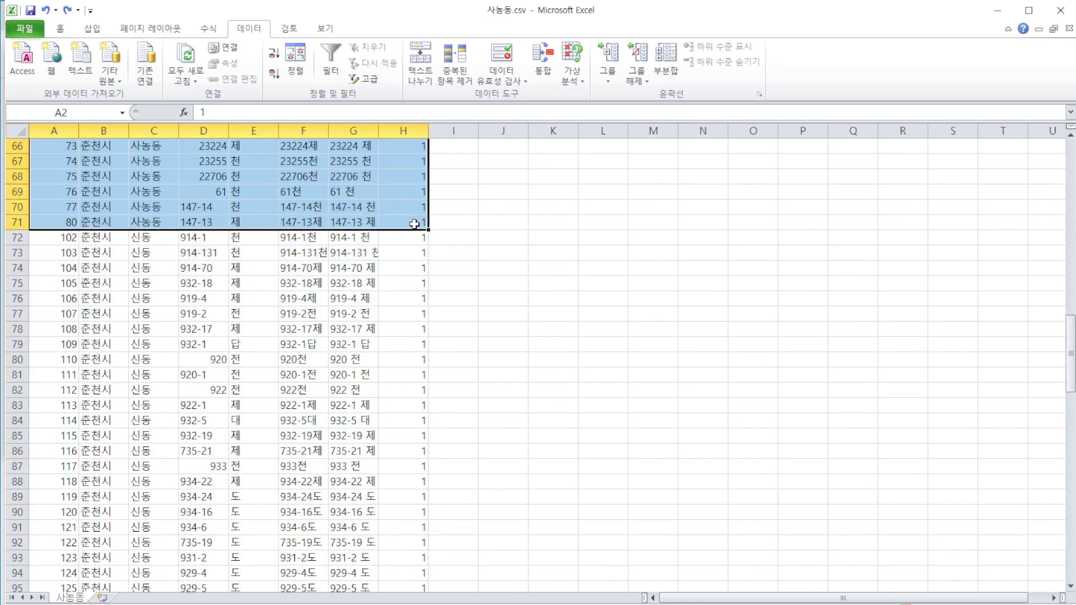
pyautogui.press('Delete')
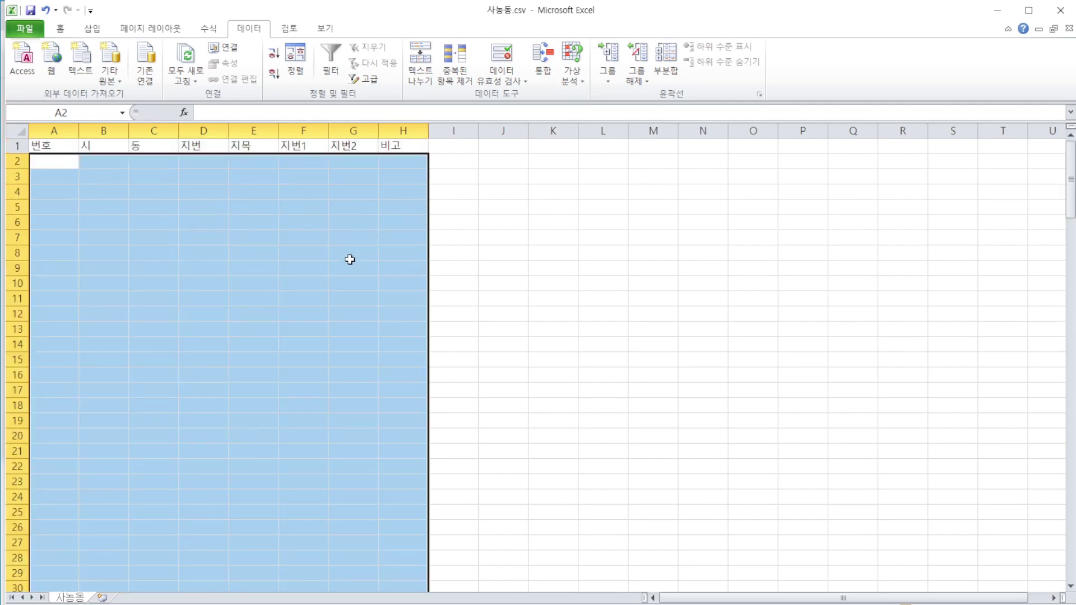
pyautogui.rightClick(299, 189)
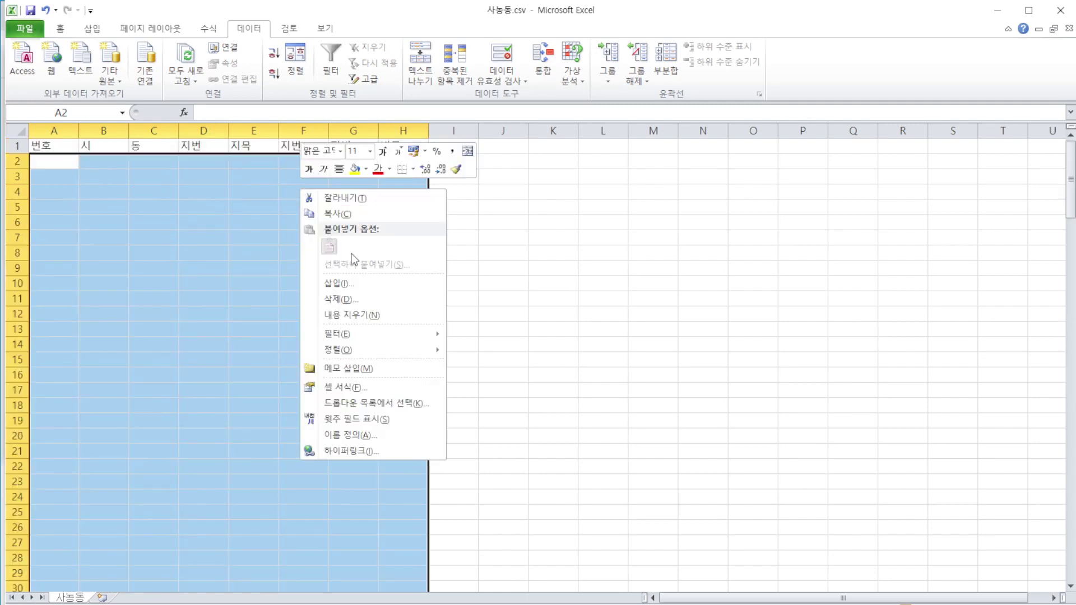
pyautogui.click(360, 298)
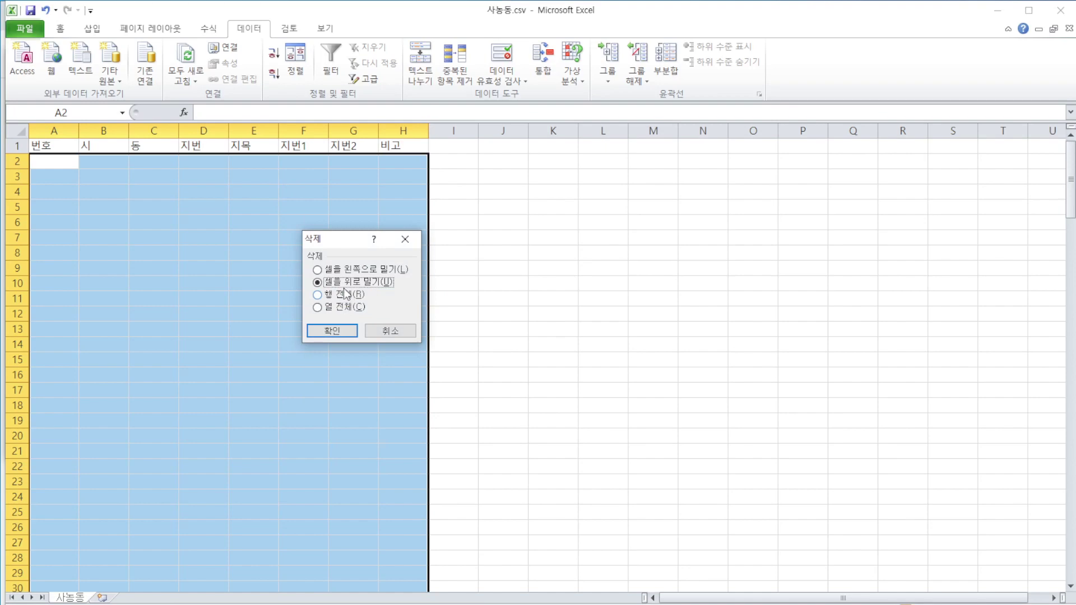
pyautogui.click(343, 330)
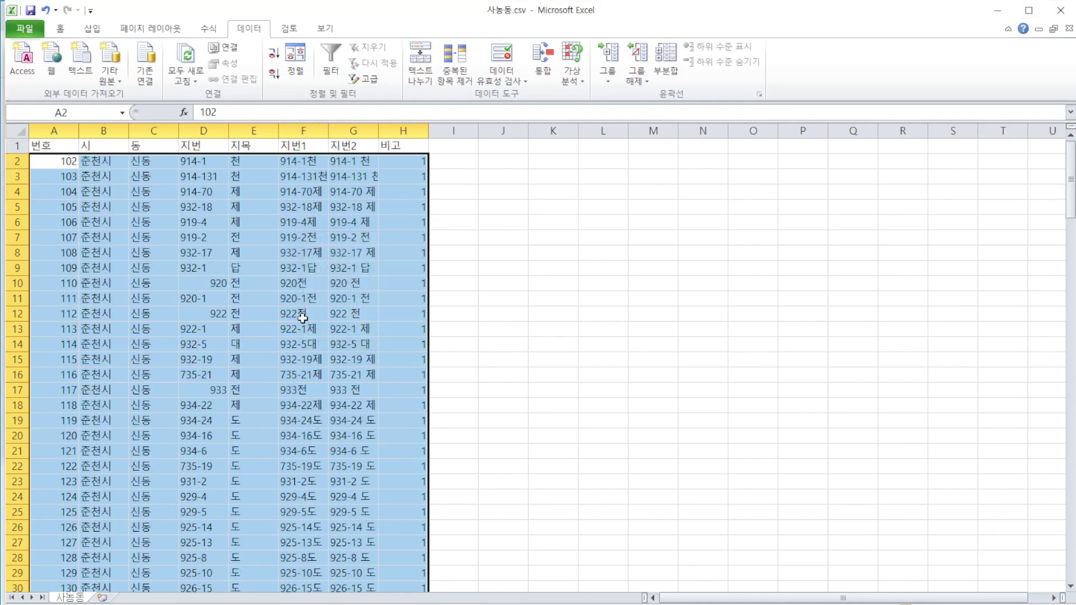
pyautogui.click(201, 223)
# Delete the 우두동 records in A64:H94 with 셀을 왼쪽으로 밀기, leaving only the 신동 rows
pyautogui.scroll(-13, 214, 238)
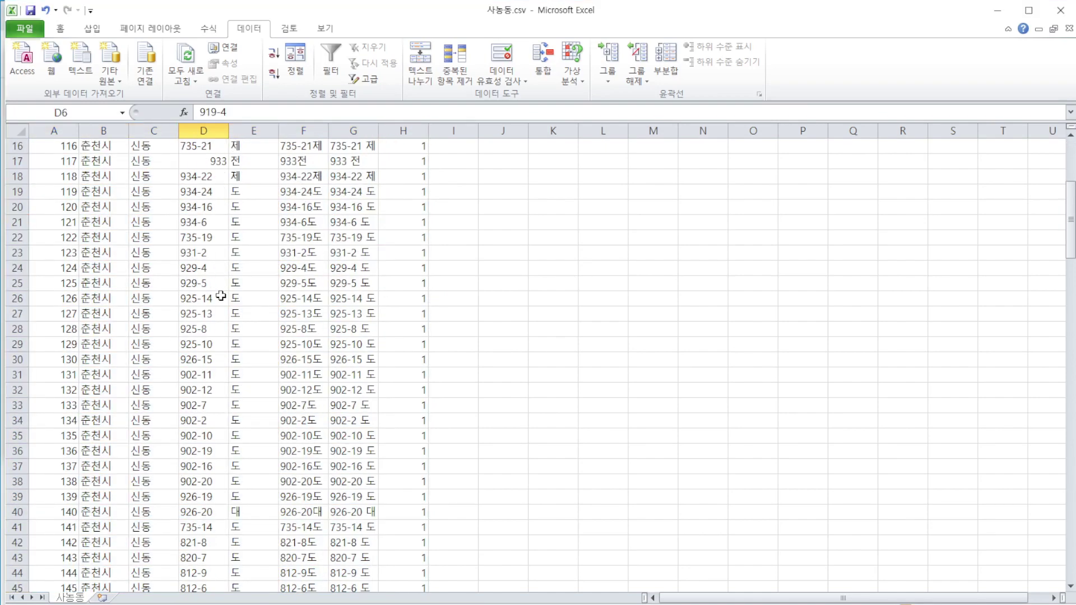
pyautogui.scroll(-2, 221, 313)
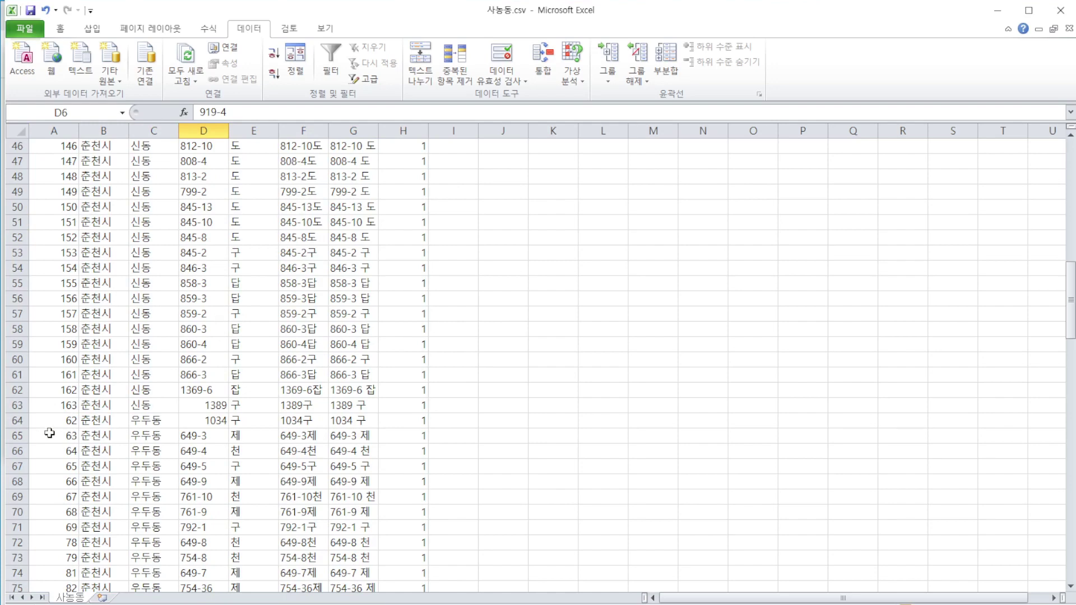
pyautogui.moveTo(44, 422); pyautogui.dragTo(408, 564)
pyautogui.rightClick(297, 372)
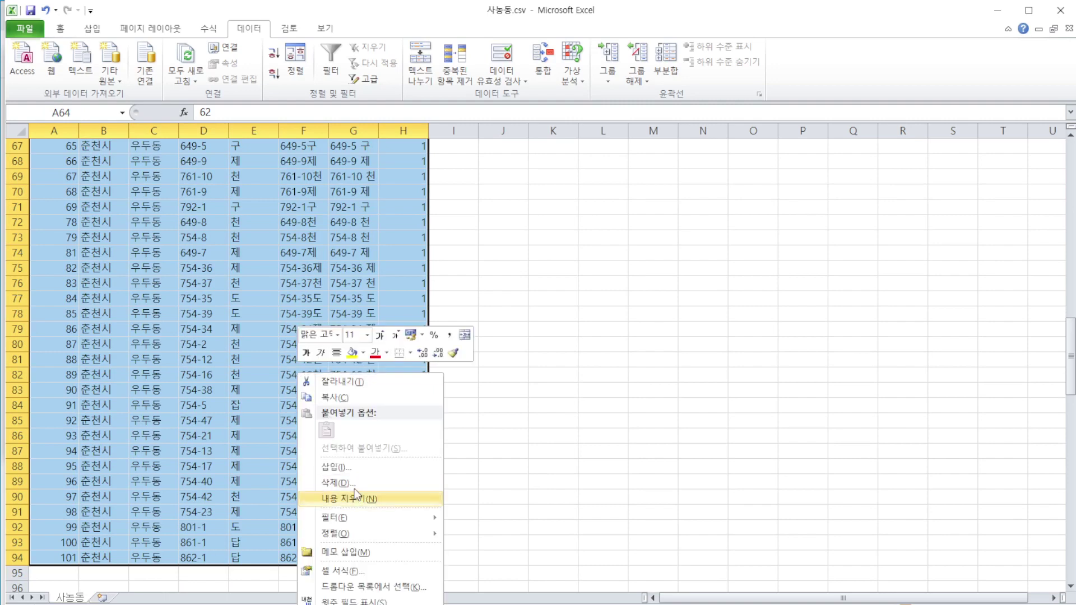
pyautogui.click(355, 472)
pyautogui.click(383, 510)
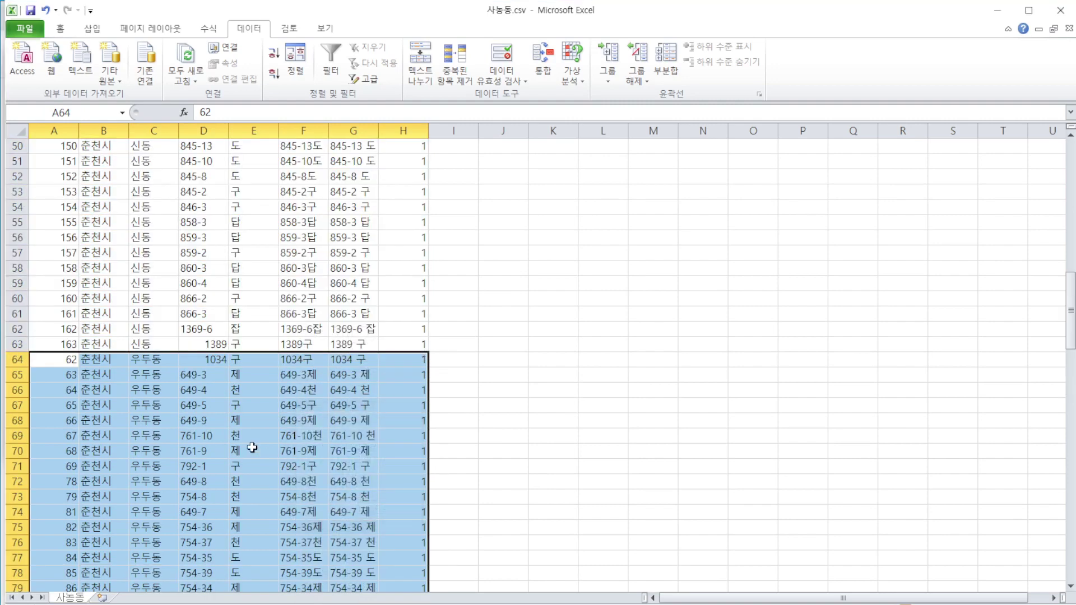
pyautogui.rightClick(253, 450)
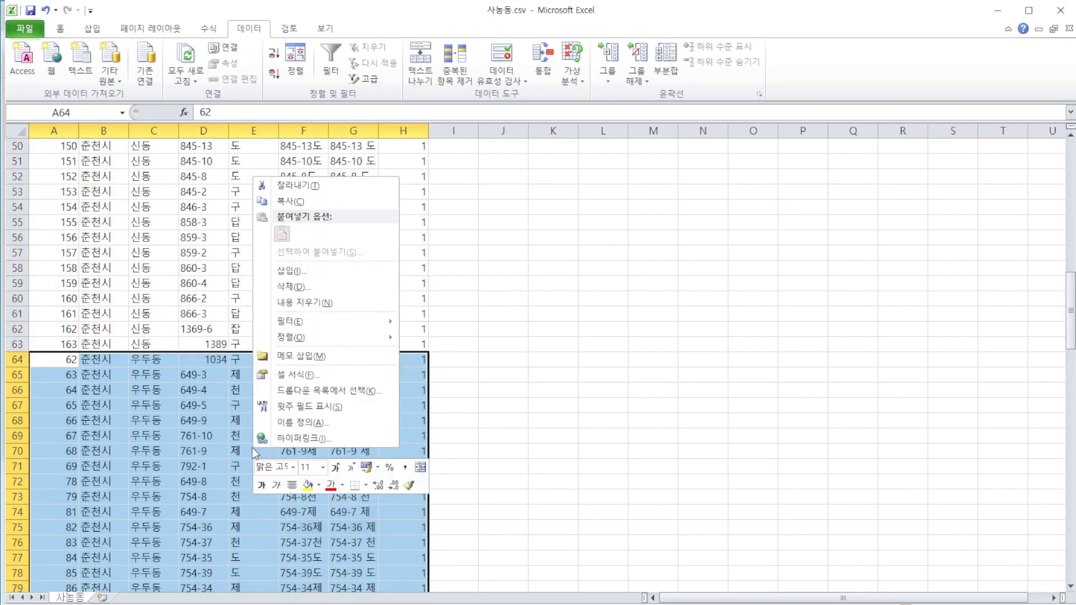
pyautogui.click(308, 285)
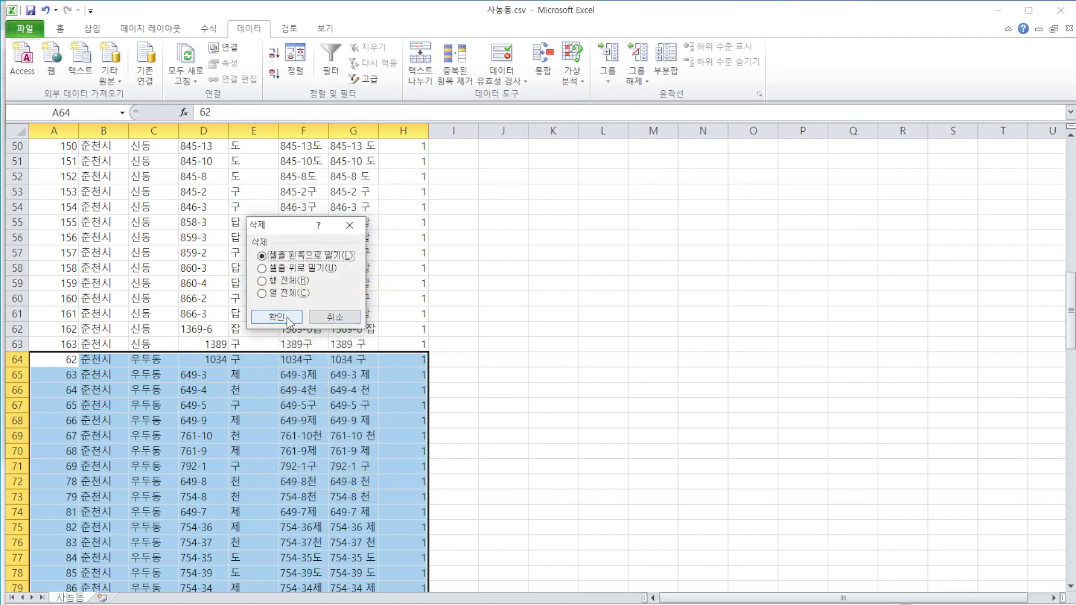
pyautogui.click(285, 317)
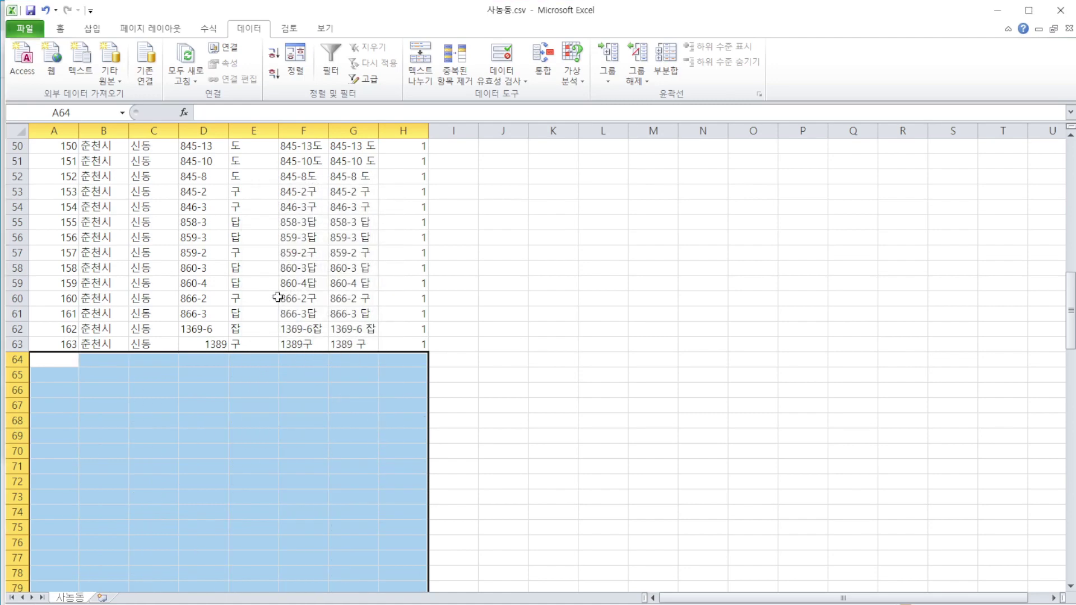
# Check the remaining 신동 rows and save the sheet as 신동.csv in the 연속지적도36-1 folder, keeping the comma-separated CSV format
pyautogui.scroll(9, 280, 297)
pyautogui.scroll(7, 277, 292)
pyautogui.scroll(-15, 278, 277)
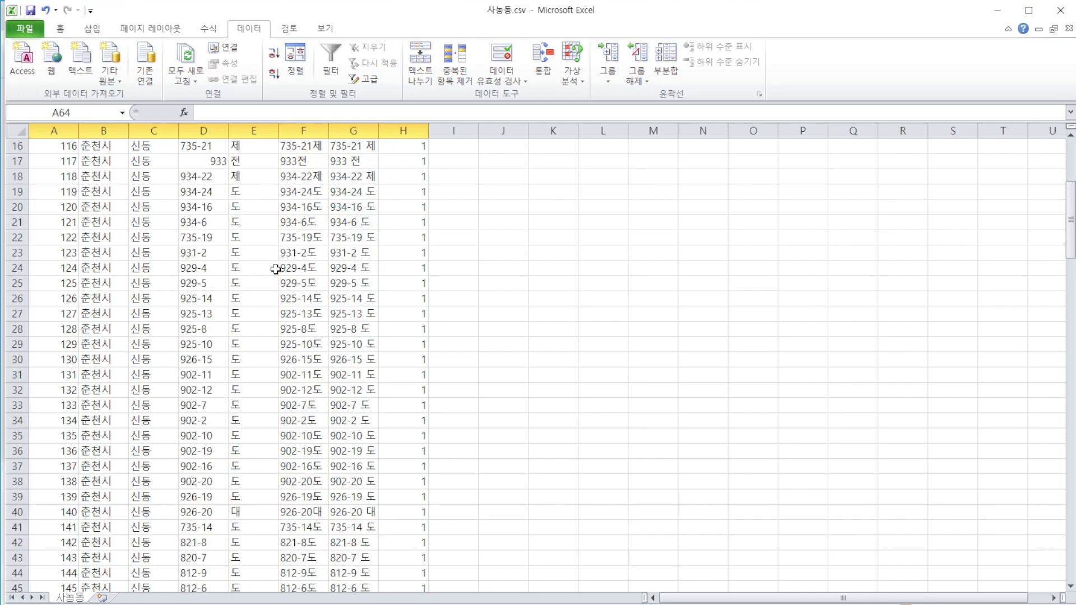
pyautogui.scroll(6, 213, 233)
pyautogui.scroll(7, 213, 233)
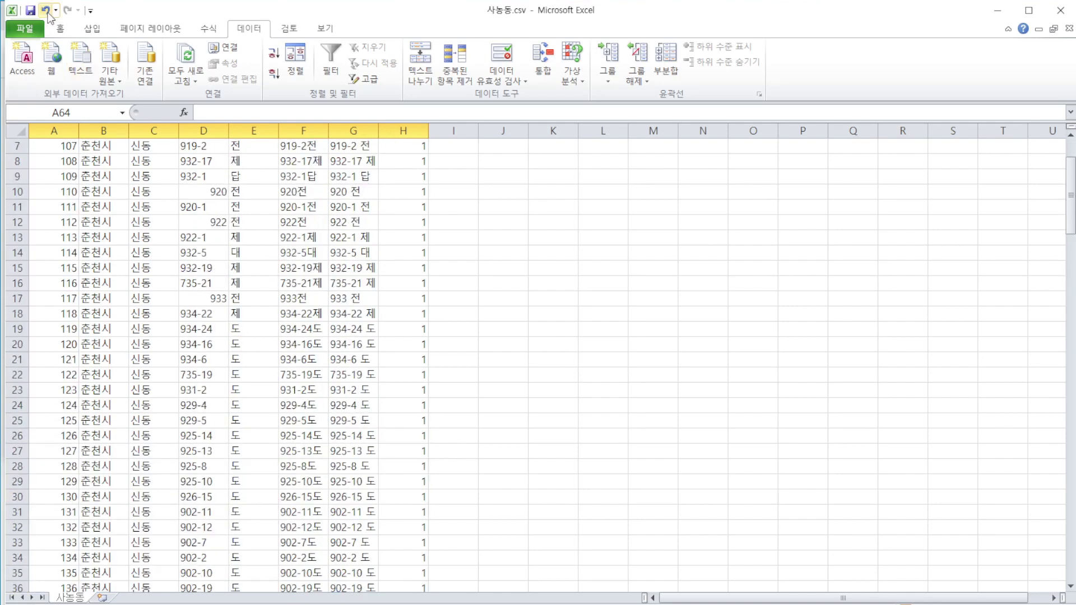
pyautogui.click(25, 29)
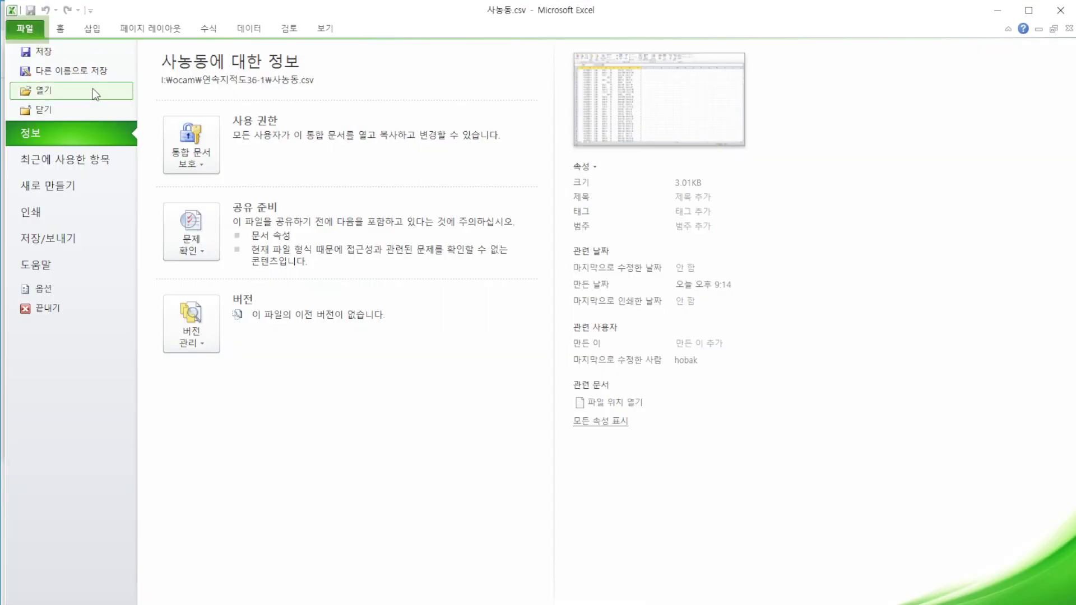
pyautogui.press('Escape')
pyautogui.press('F12')
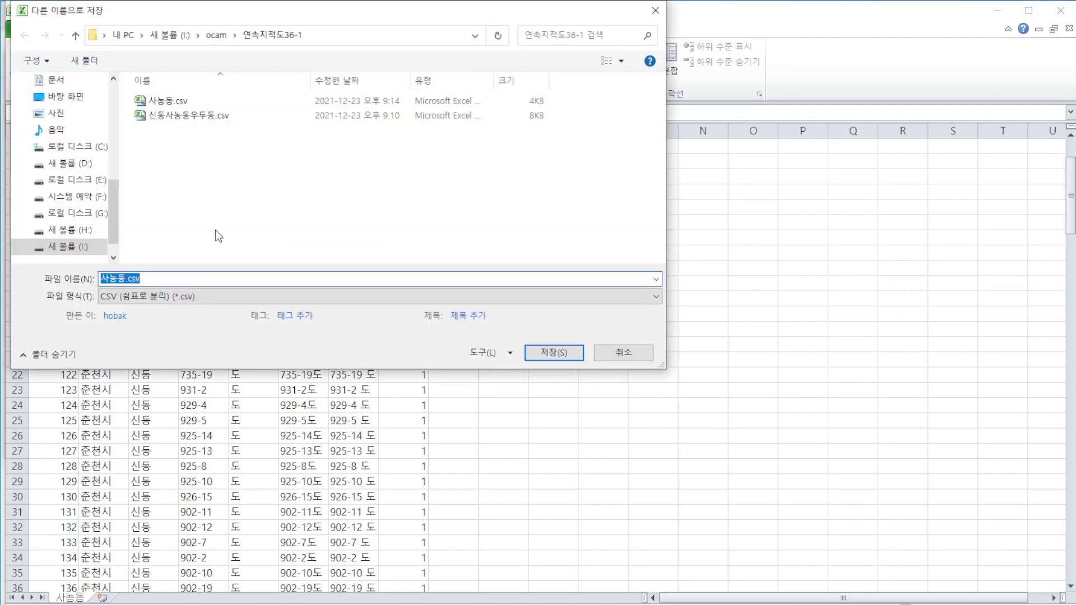
pyautogui.click(119, 278)
pyautogui.press('BackSpace')
pyautogui.press('BackSpace')
pyautogui.write('신')
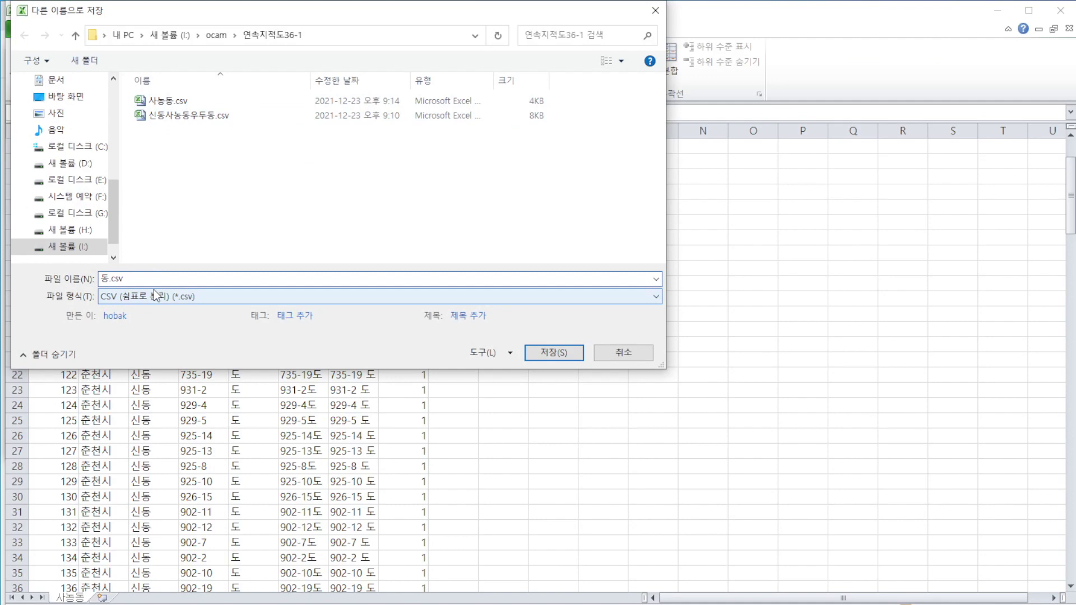
pyautogui.click(566, 351)
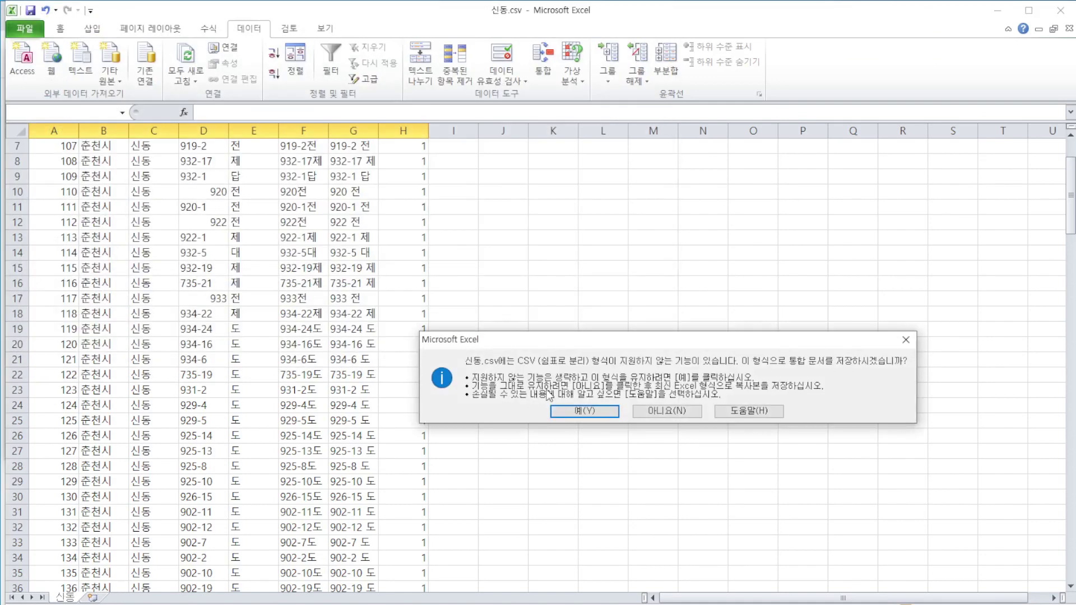
pyautogui.press('Return')
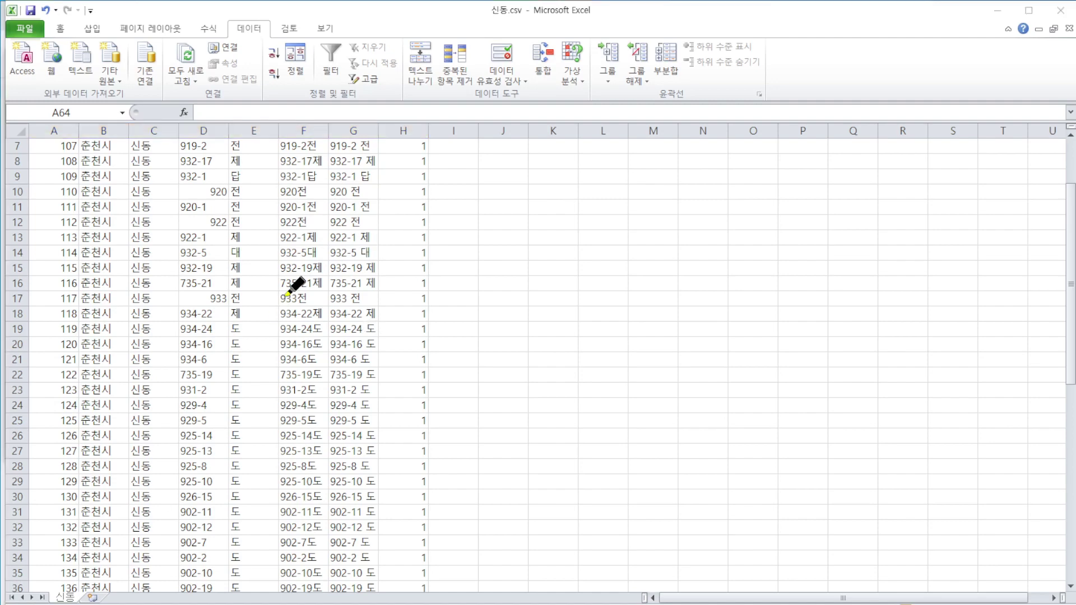
pyautogui.moveTo(277, 231); pyautogui.dragTo(306, 230)
pyautogui.moveTo(327, 231); pyautogui.dragTo(372, 230)
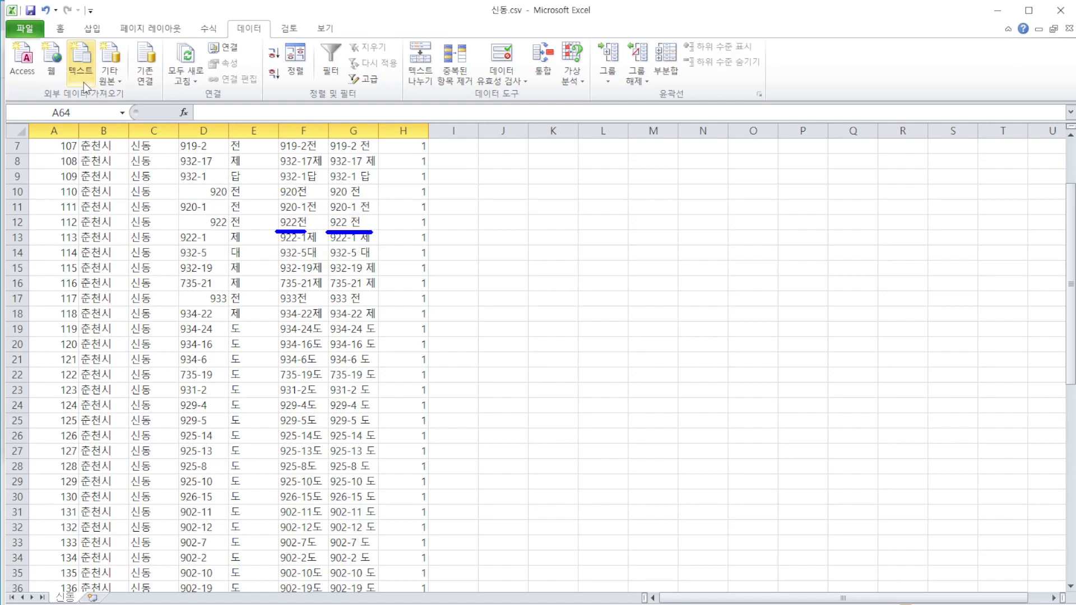
# Undo the last cell deletion to bring back the 우두동 records in A64:H94
pyautogui.click(46, 11)
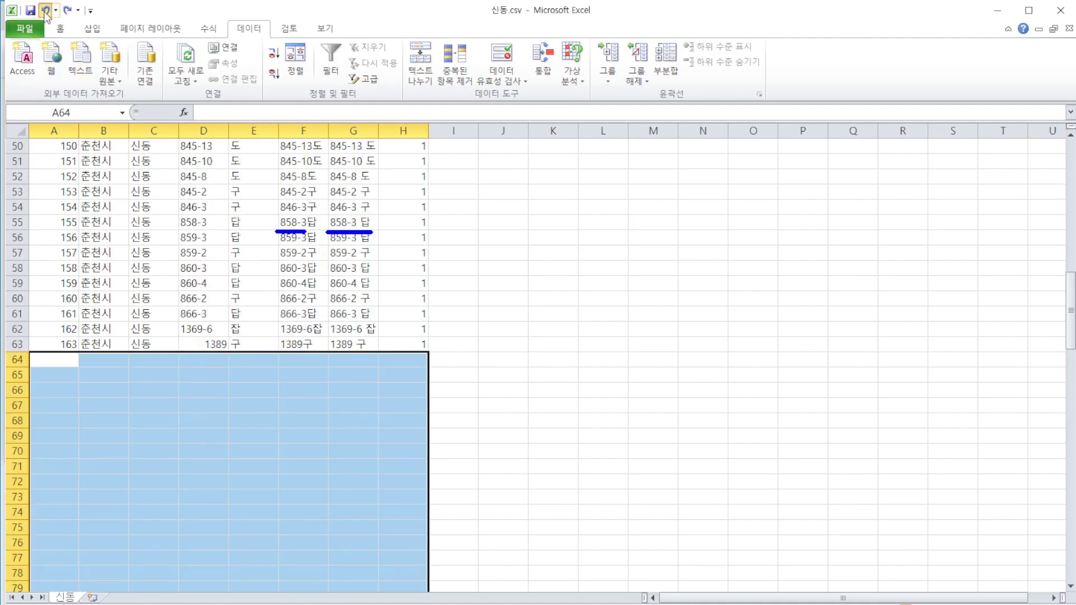
pyautogui.click(45, 11)
pyautogui.scroll(-6, 386, 363)
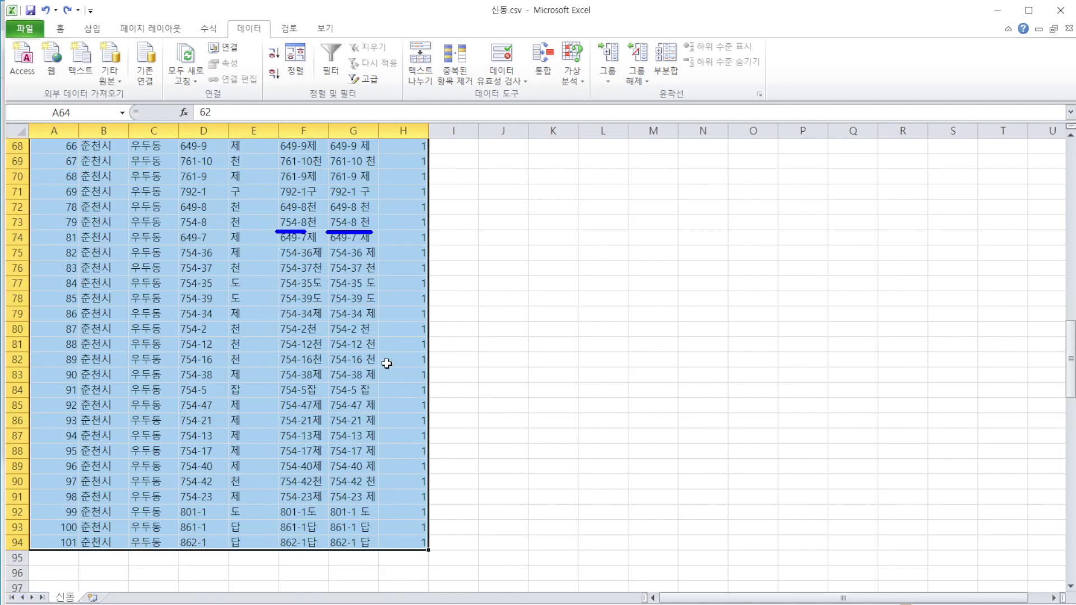
pyautogui.scroll(4, 375, 356)
pyautogui.click(406, 268)
# Delete the 신동 records in A2:H63, shifting the 우두동 rows up under the header
pyautogui.scroll(6, 353, 285)
pyautogui.scroll(12, 336, 269)
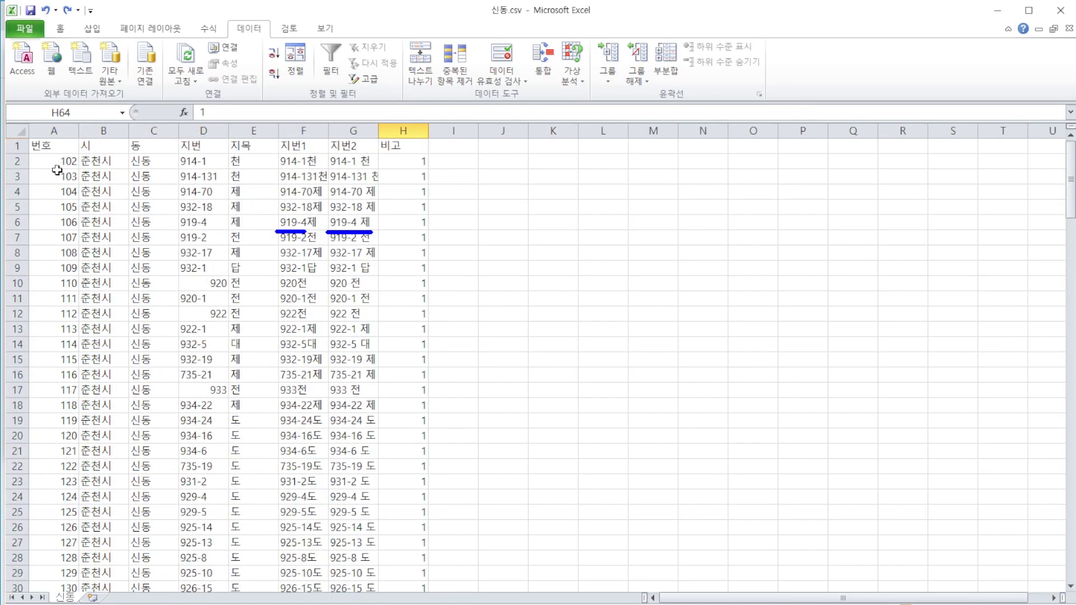
pyautogui.moveTo(49, 160); pyautogui.dragTo(423, 389)
pyautogui.hotkey('ctrl', '-')
pyautogui.press('Return')
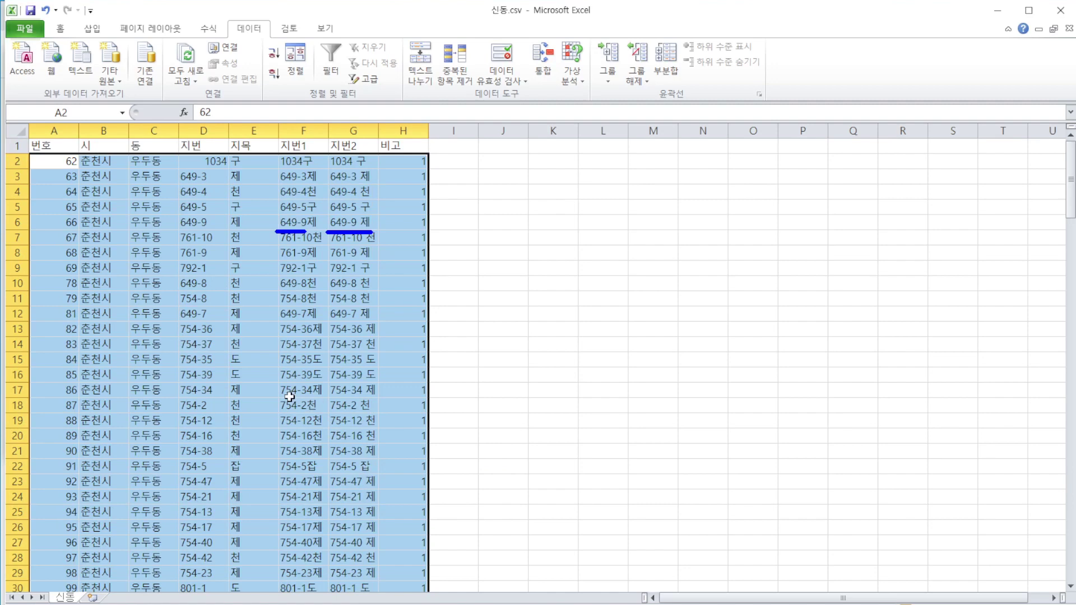
# Save the 우두동 rows under the new name 우두동.csv in the 연속지적도36-1 folder, keeping the comma-separated CSV format
pyautogui.press('Escape')
pyautogui.press('F12')
pyautogui.write('우두동동.csv')
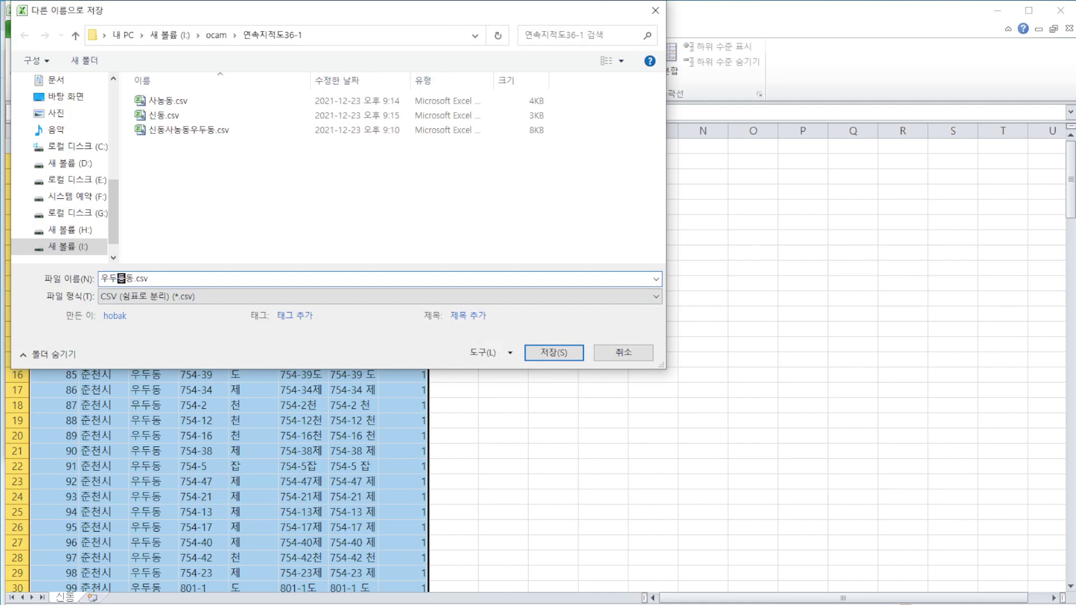
pyautogui.press('Delete')
pyautogui.click(541, 354)
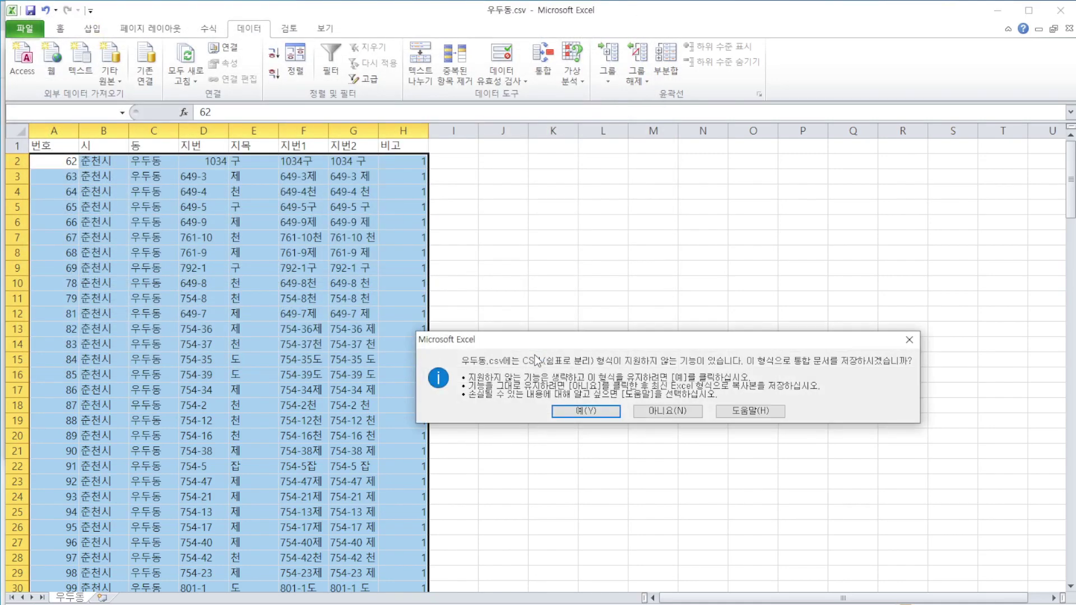
pyautogui.click(590, 411)
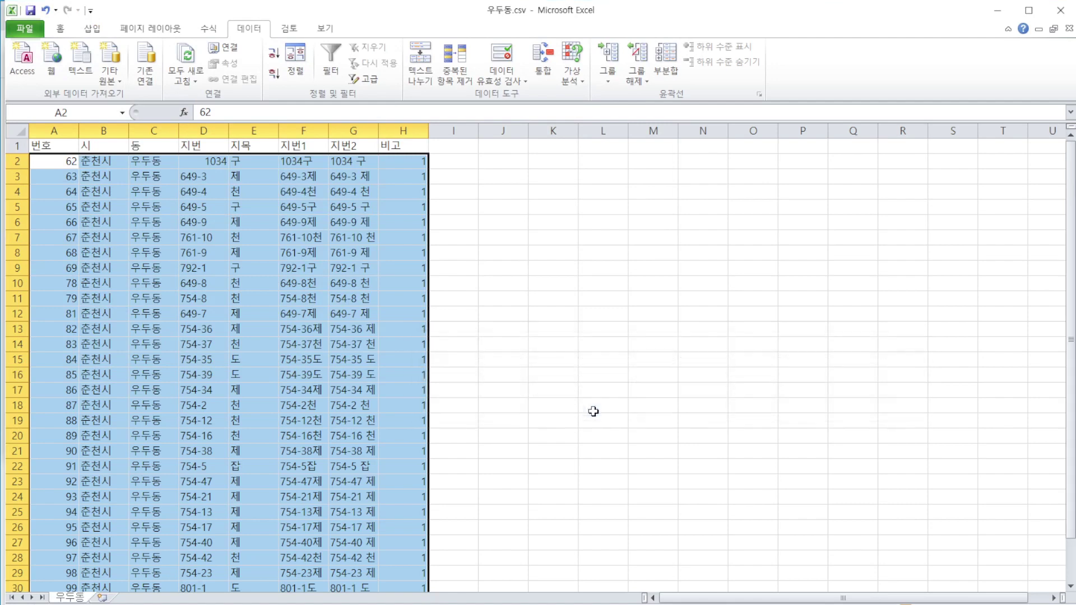
# Save another copy of the 우두동 sheet as 우두동1.csv in the same folder, keeping the comma-separated CSV format
pyautogui.click(26, 31)
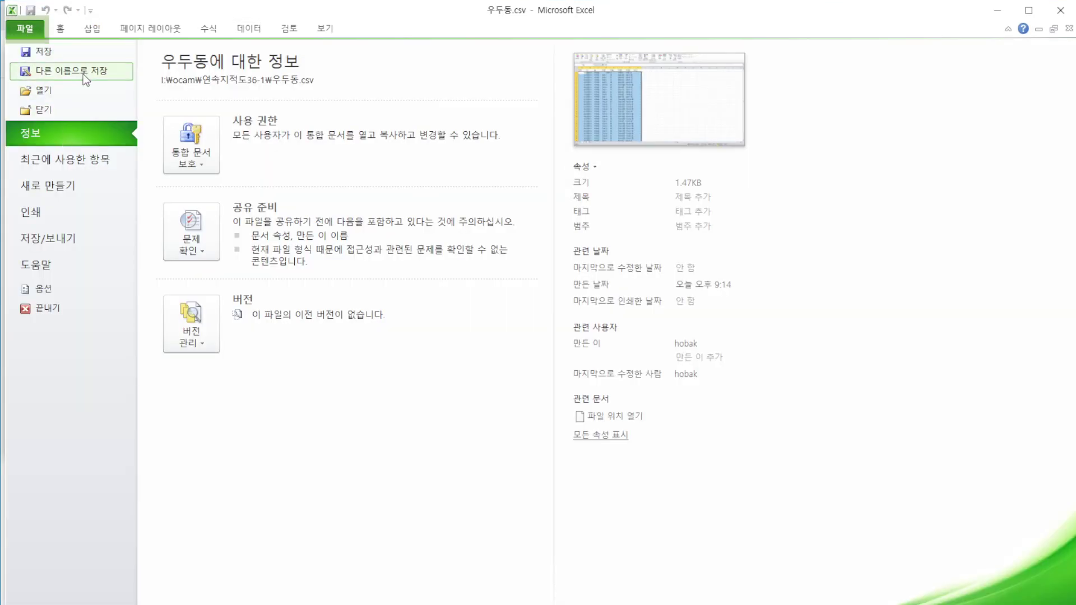
pyautogui.press('Escape')
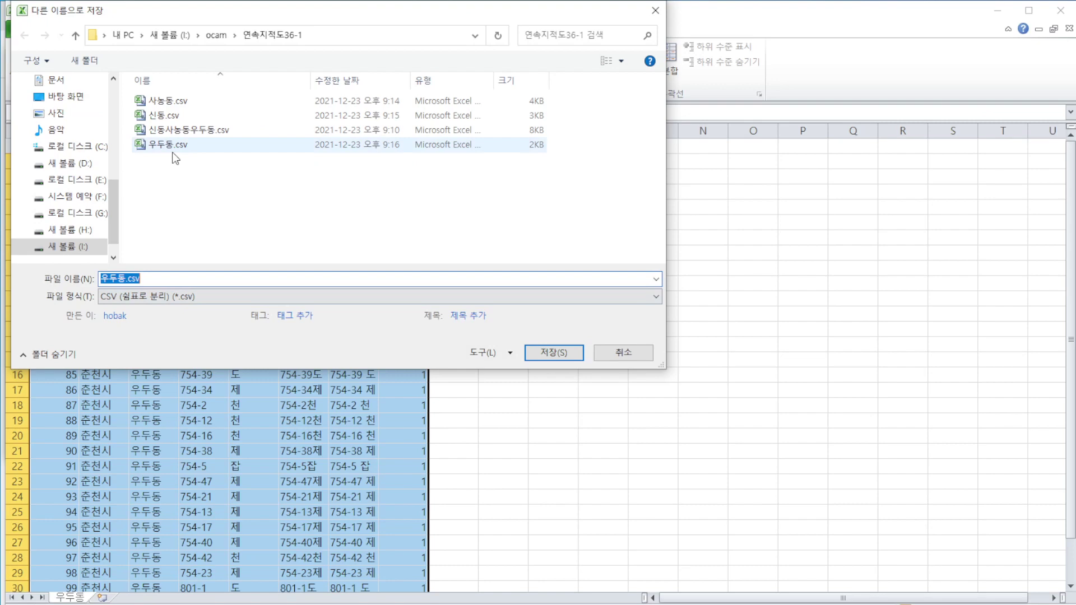
pyautogui.click(166, 146)
pyautogui.click(128, 278)
pyautogui.click(128, 277)
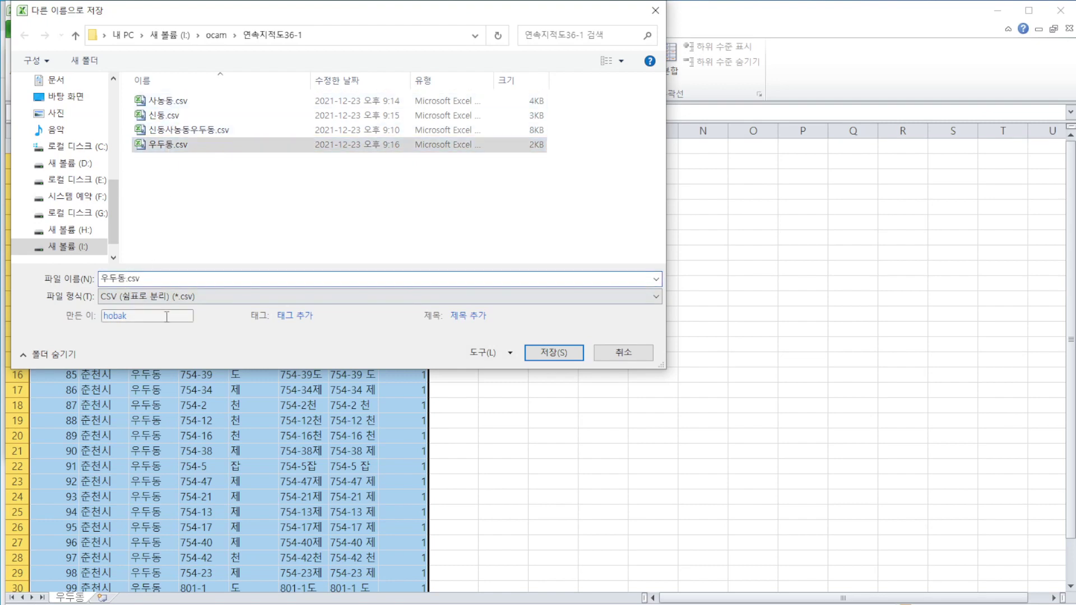
pyautogui.click(550, 351)
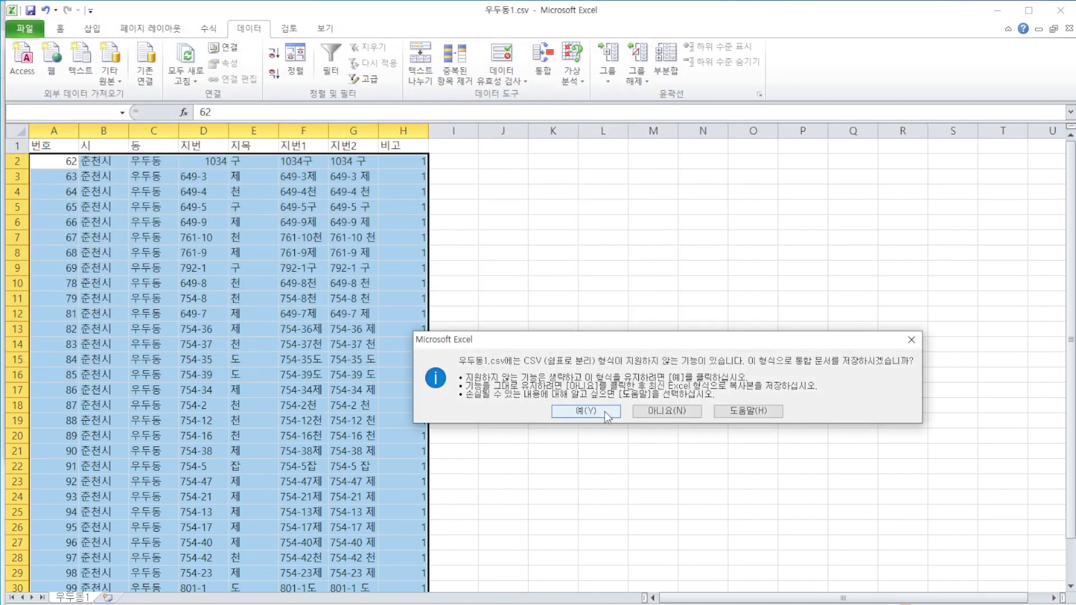
pyautogui.click(586, 411)
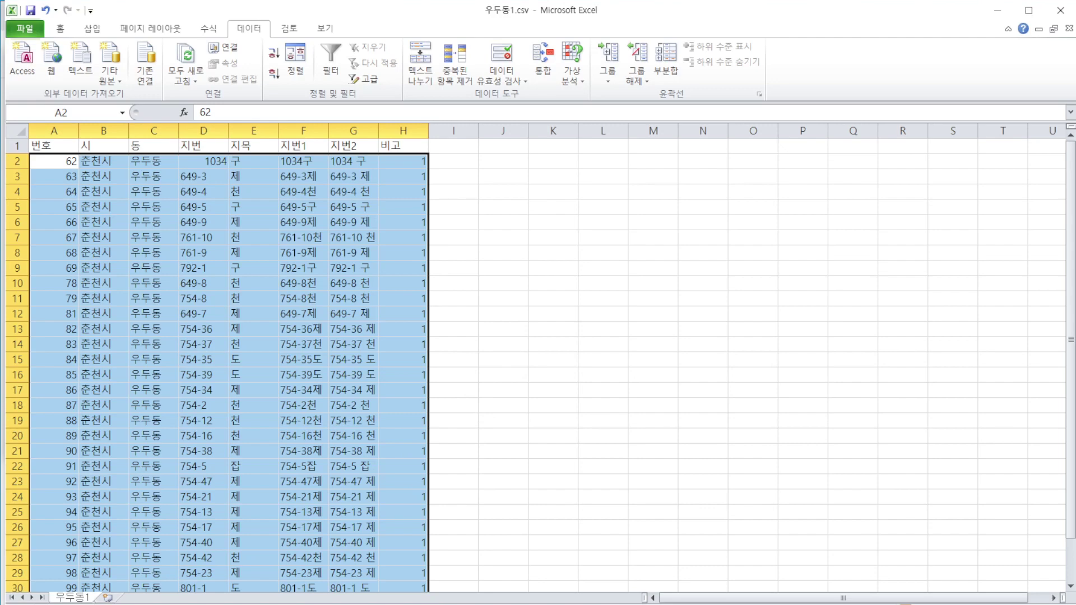
# Switch to the 연속지적도36-1 folder in File Explorer and duplicate 신동.csv in the same folder
pyautogui.click(437, 604)
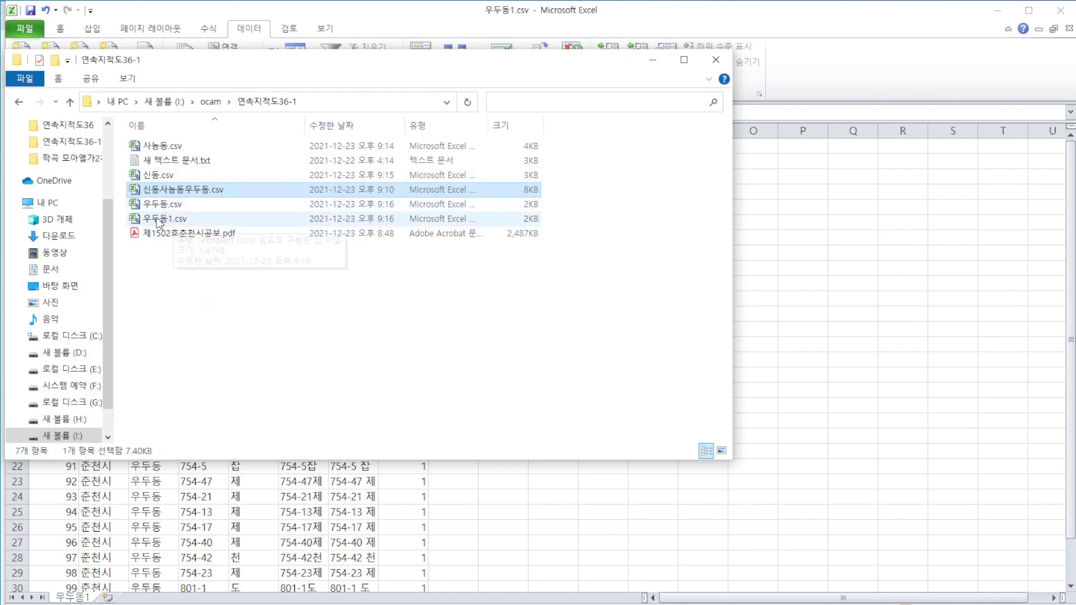
pyautogui.click(160, 178)
pyautogui.rightClick(159, 175)
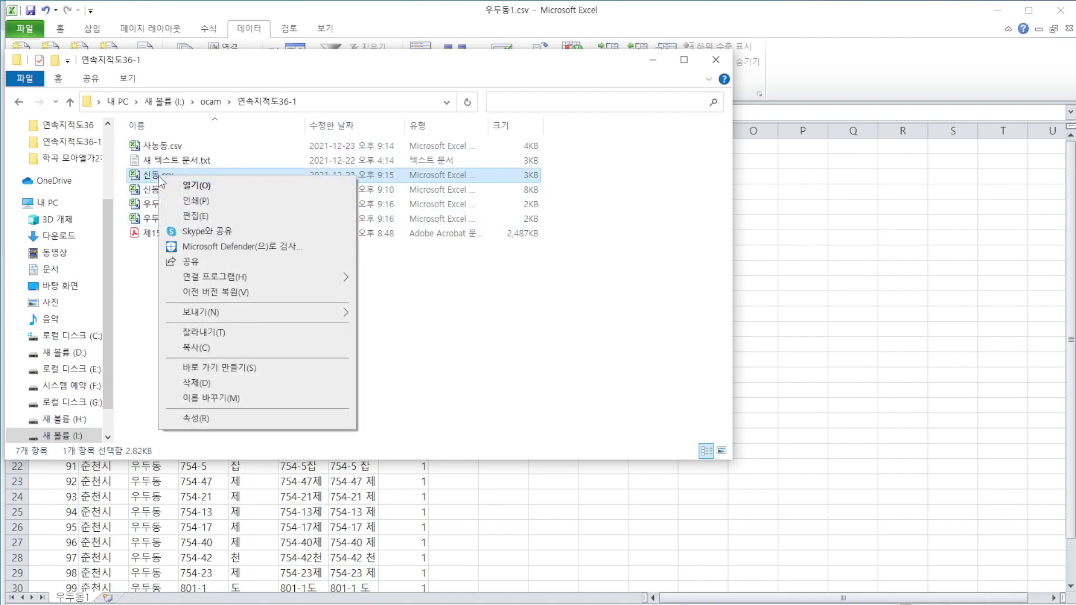
pyautogui.click(227, 348)
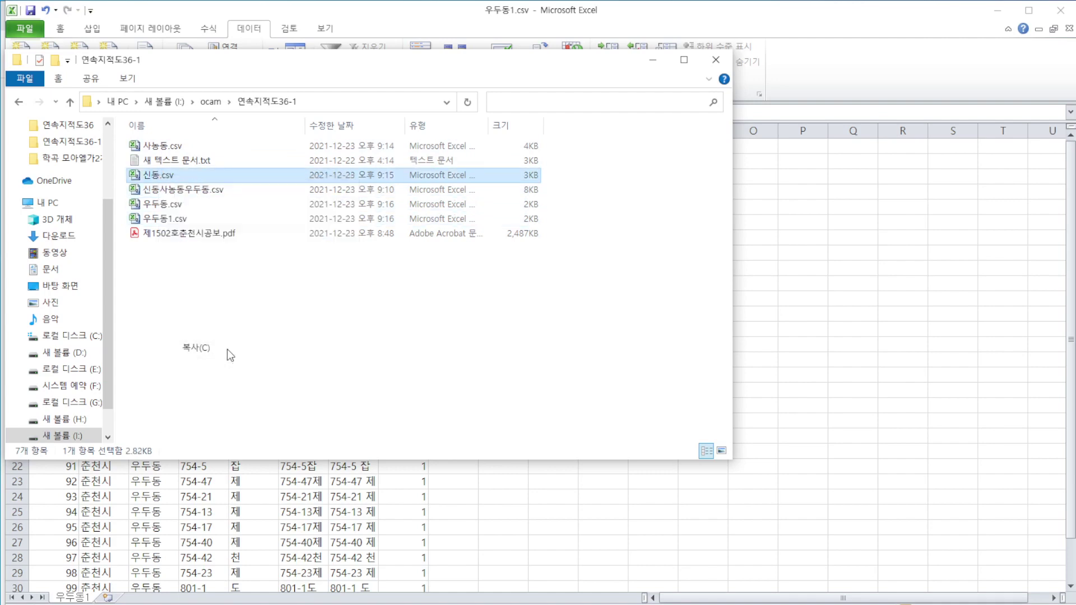
pyautogui.rightClick(363, 352)
pyautogui.click(438, 445)
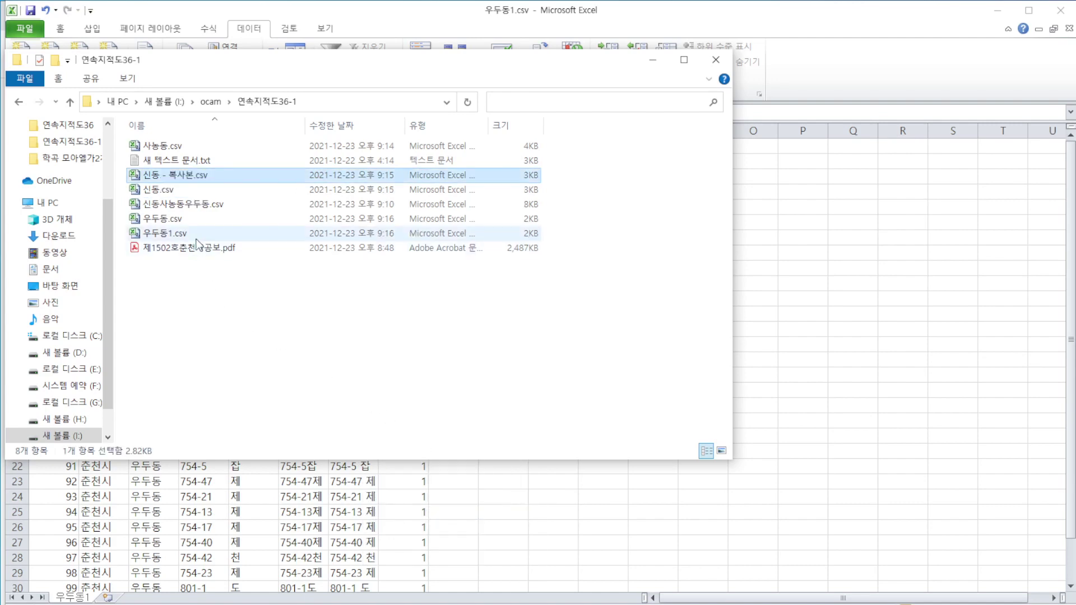
# Rename the duplicate of 신동.csv to 신동1.csv
pyautogui.click(180, 174)
pyautogui.click(190, 174)
pyautogui.press('BackSpace')
pyautogui.press('BackSpace')
pyautogui.press('BackSpace')
pyautogui.press('BackSpace')
pyautogui.press('BackSpace')
pyautogui.press('BackSpace')
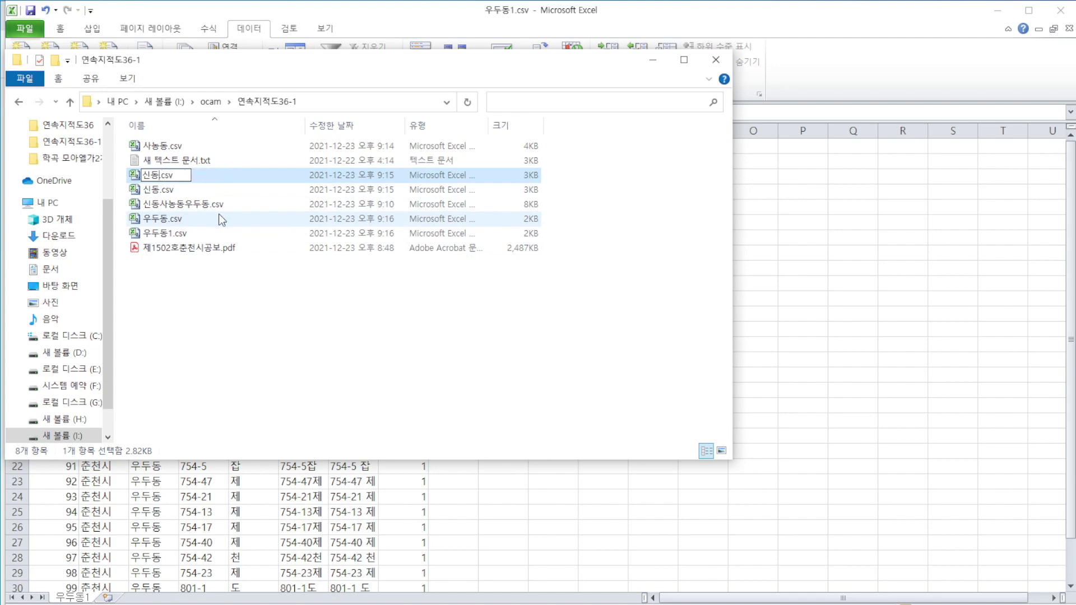
pyautogui.write('1')
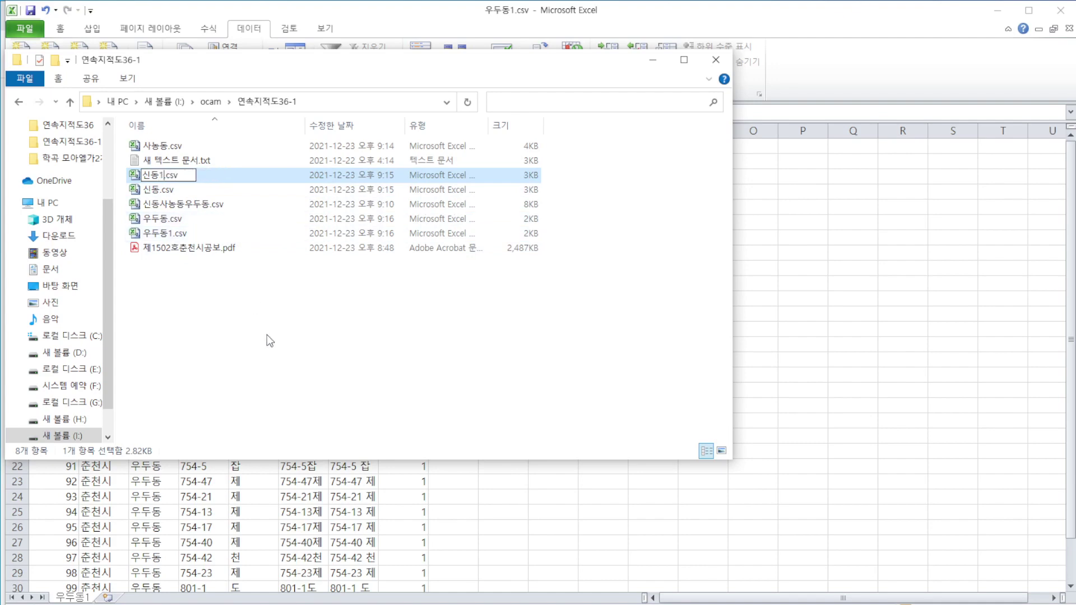
pyautogui.click(266, 337)
# Duplicate 사농동.csv within the 연속지적도36-1 folder
pyautogui.click(166, 147)
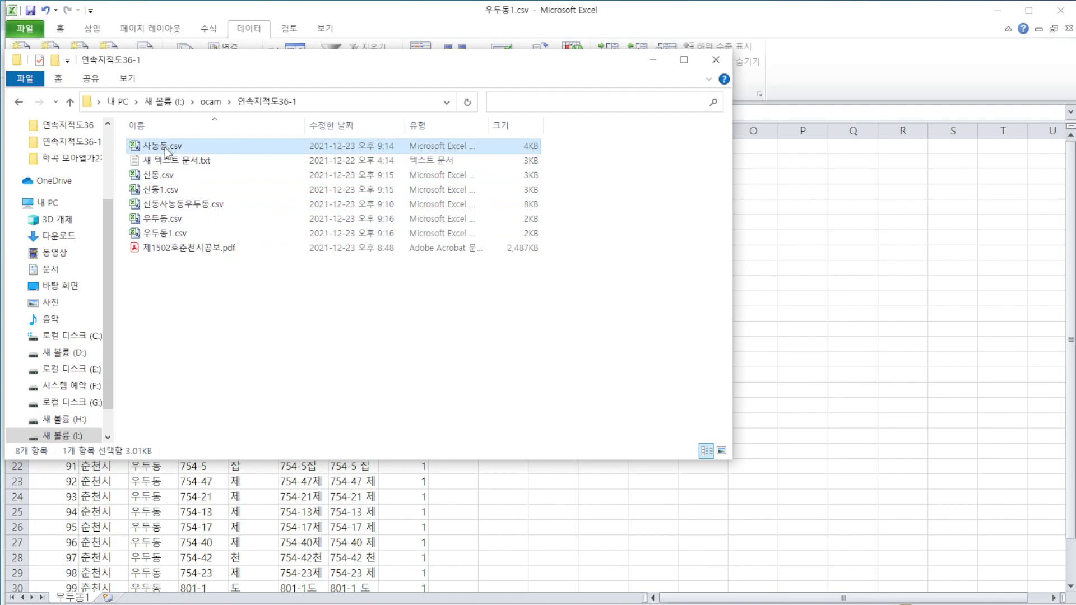
pyautogui.rightClick(163, 145)
pyautogui.click(246, 318)
pyautogui.rightClick(270, 318)
pyautogui.click(314, 415)
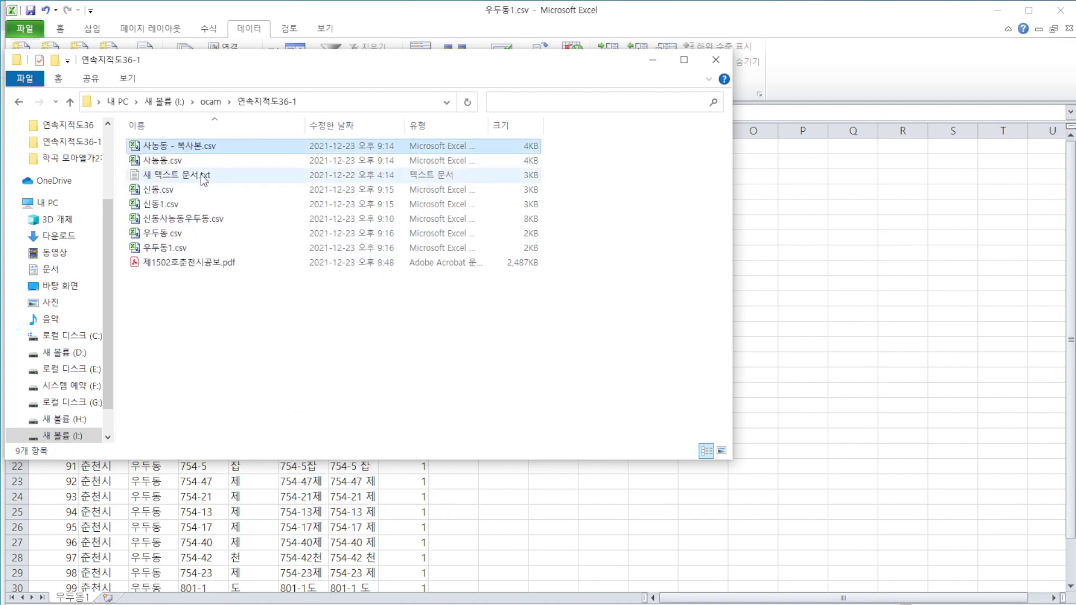
# Rename the duplicate of 사농동.csv to 사농동1.csv
pyautogui.click(190, 147)
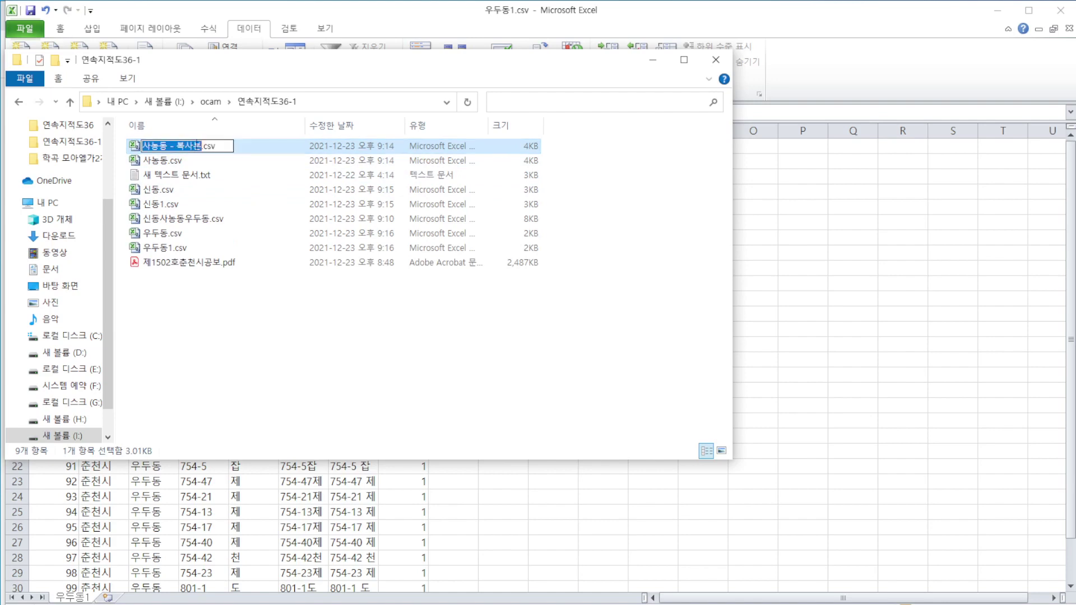
pyautogui.press('Right')
pyautogui.press('BackSpace')
pyautogui.press('BackSpace')
pyautogui.press('BackSpace')
pyautogui.press('BackSpace')
pyautogui.press('BackSpace')
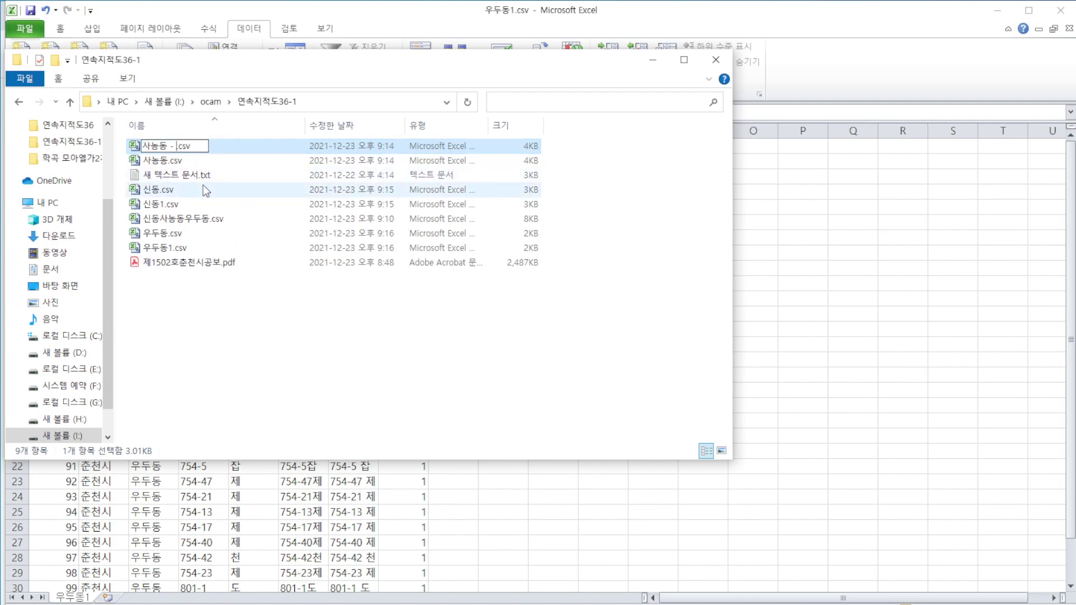
pyautogui.press('BackSpace')
pyautogui.write('1')
pyautogui.click(299, 363)
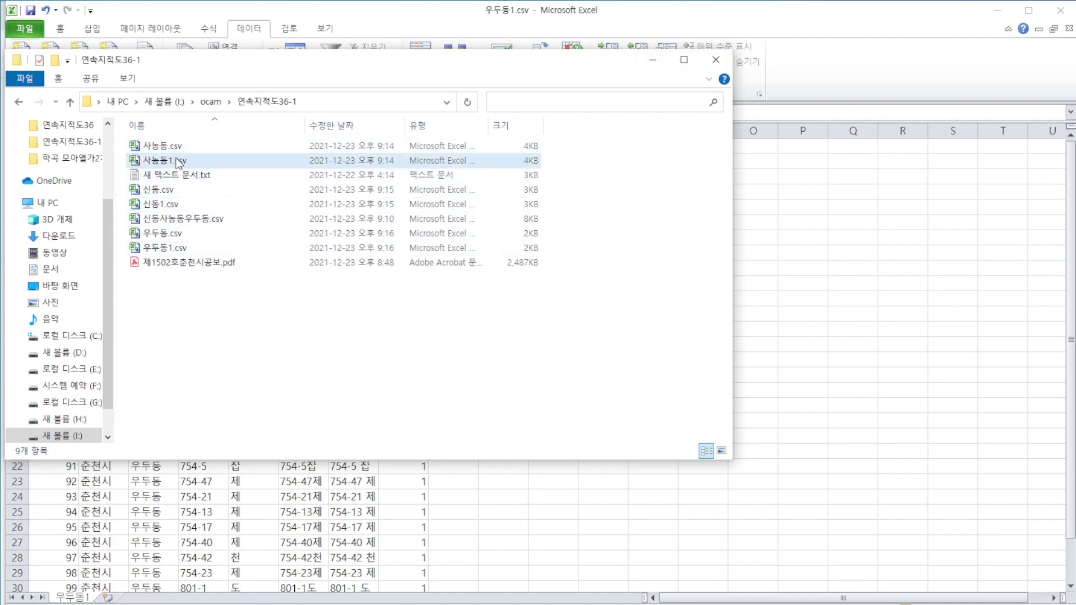
# Minimize the folder and Excel windows, bring the 연속지적도36-1 folder back up in File Explorer and select 사농동.csv
pyautogui.click(653, 60)
pyautogui.click(998, 11)
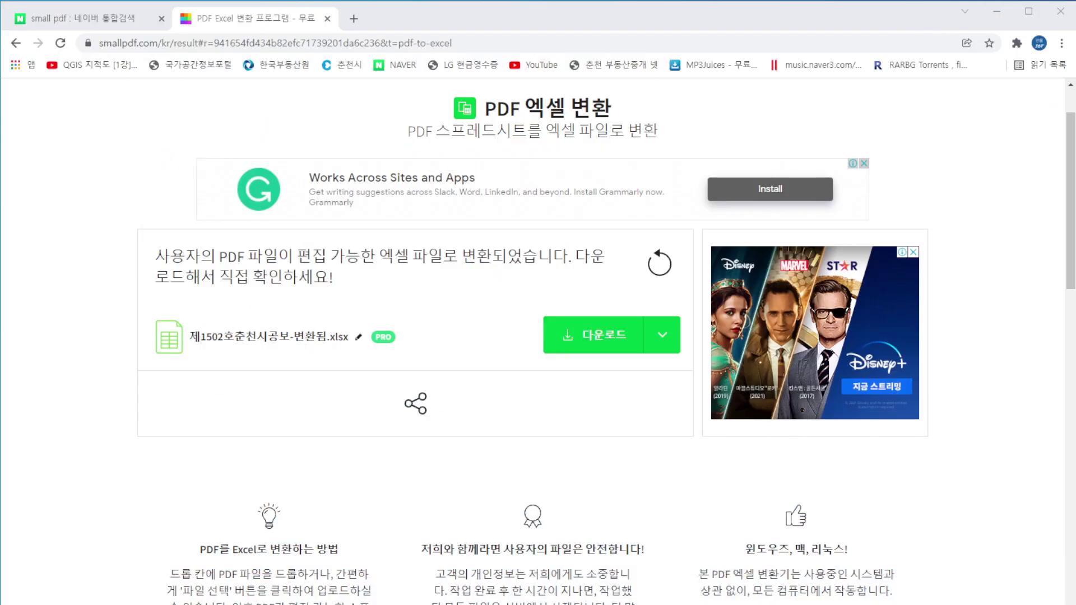
pyautogui.click(420, 604)
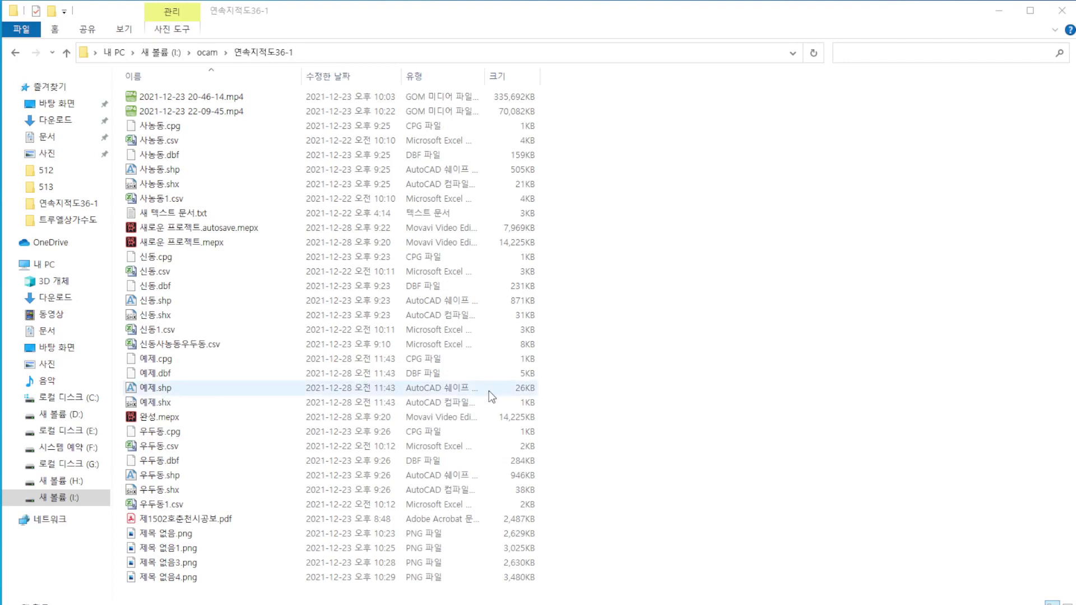
pyautogui.click(180, 140)
pyautogui.moveTo(166, 150); pyautogui.dragTo(125, 115)
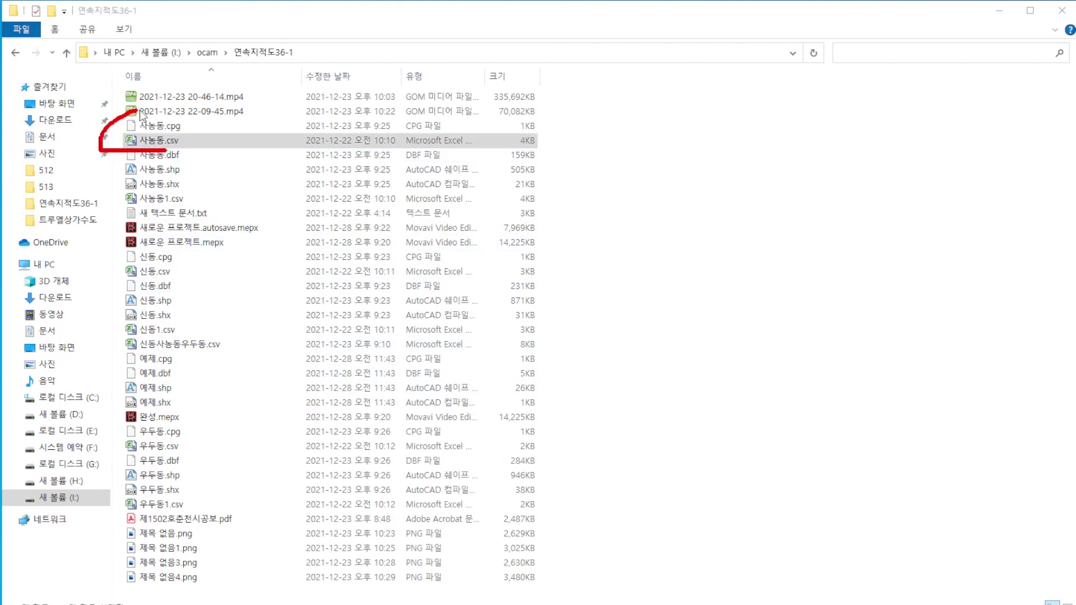
pyautogui.moveTo(130, 192)
pyautogui.mouseDown()
pyautogui.moveTo(134, 203)
pyautogui.moveTo(195, 205)
pyautogui.moveTo(124, 212)
pyautogui.mouseUp()
pyautogui.moveTo(167, 287)
pyautogui.mouseDown()
pyautogui.moveTo(177, 258)
pyautogui.moveTo(147, 292)
pyautogui.mouseUp()
pyautogui.moveTo(118, 336)
pyautogui.mouseDown()
pyautogui.moveTo(185, 318)
pyautogui.moveTo(121, 339)
pyautogui.mouseUp()
pyautogui.moveTo(168, 440)
pyautogui.mouseDown()
pyautogui.moveTo(177, 448)
pyautogui.moveTo(162, 457)
pyautogui.mouseUp()
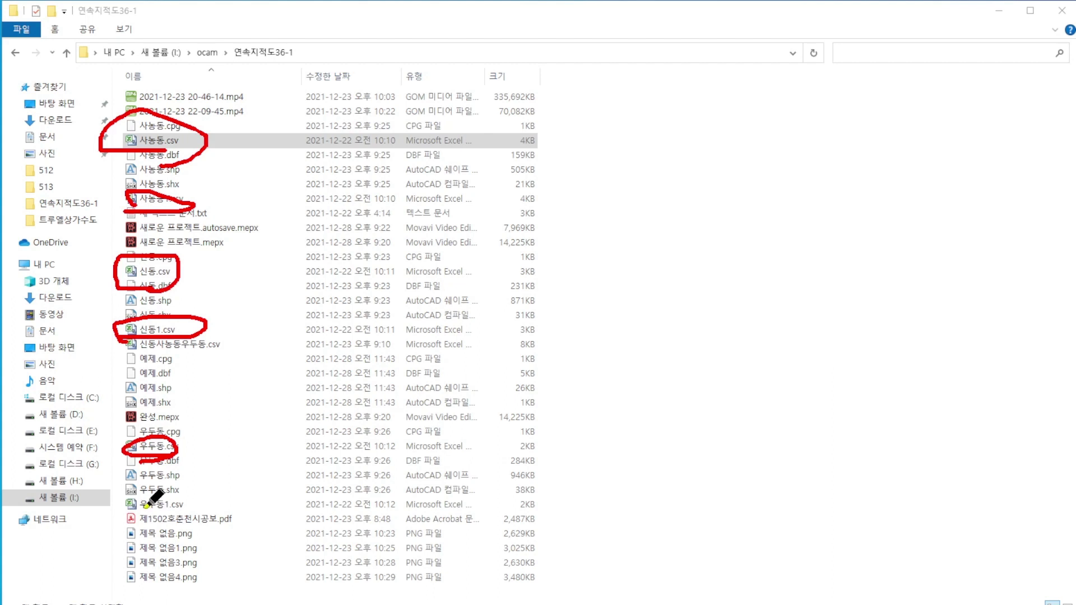
pyautogui.moveTo(140, 512)
pyautogui.mouseDown()
pyautogui.moveTo(208, 496)
pyautogui.moveTo(136, 513)
pyautogui.mouseUp()
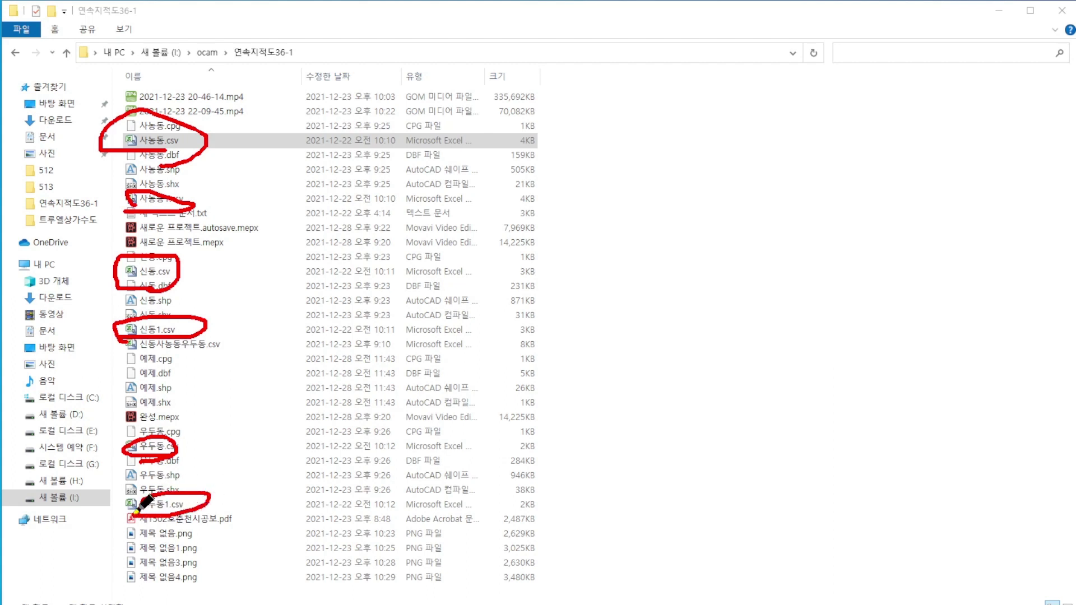